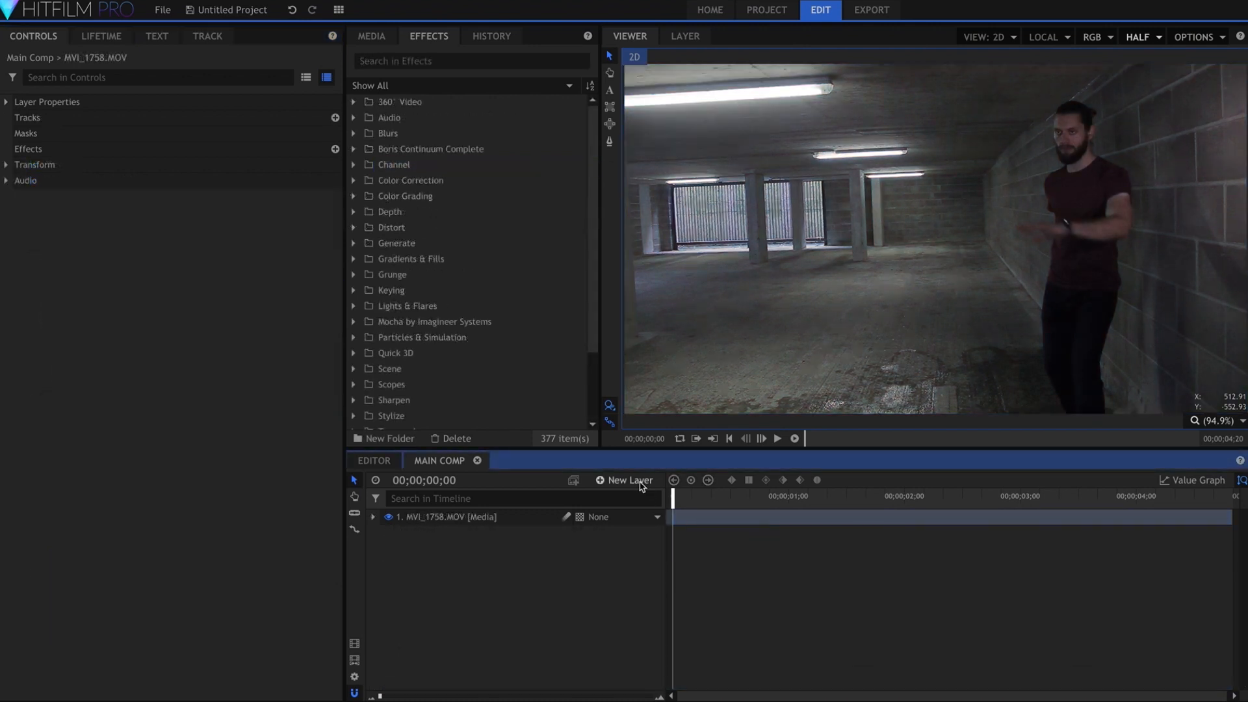
Create a grade layer above the MVI_1758.MOV clip and apply the Sharpen effect to it
{"action": "left_click", "coordinate": [640, 484]}
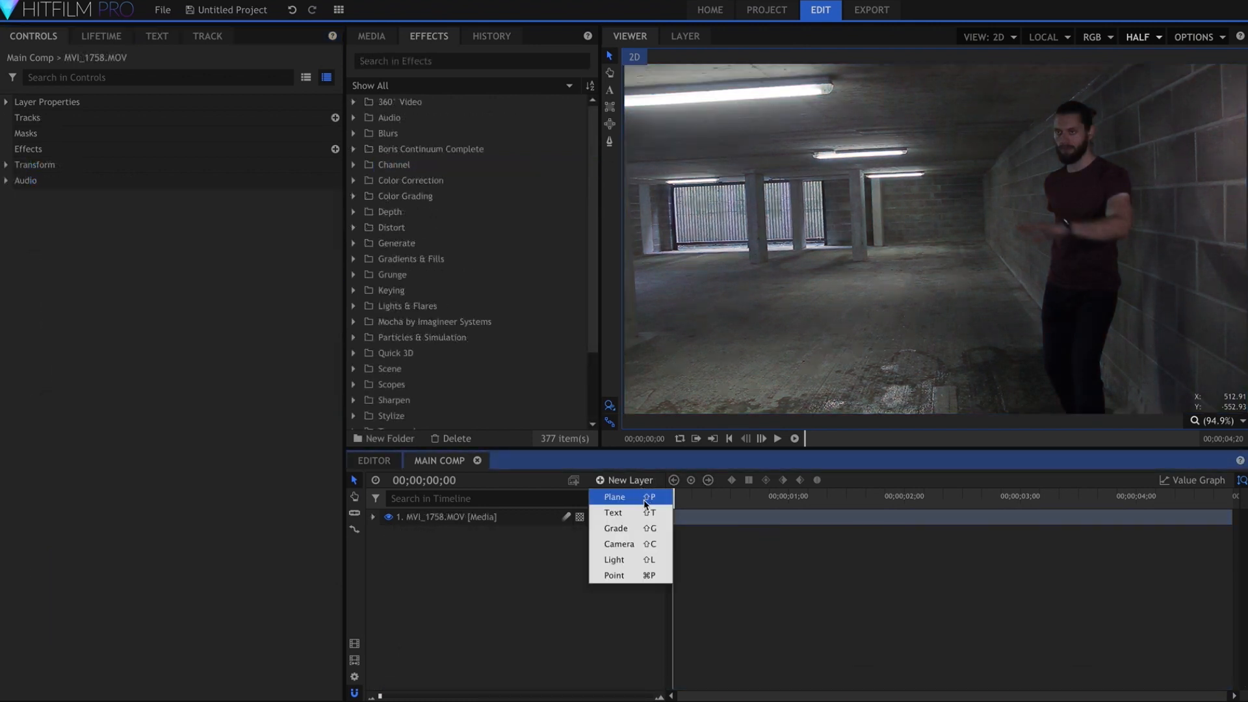
{"action": "left_click", "coordinate": [645, 526]}
{"action": "left_click", "coordinate": [550, 60]}
{"action": "type", "text": "shar"}
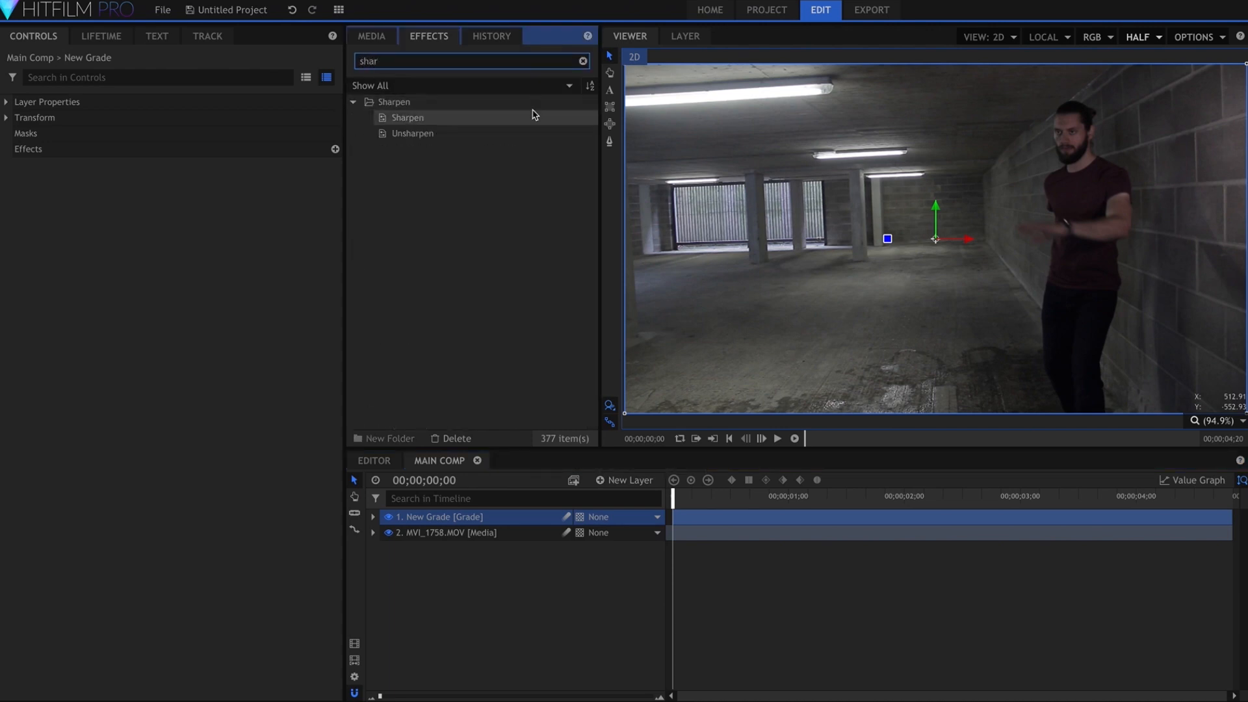
{"action": "left_click_drag", "start_coordinate": [533, 114], "coordinate": [473, 518]}
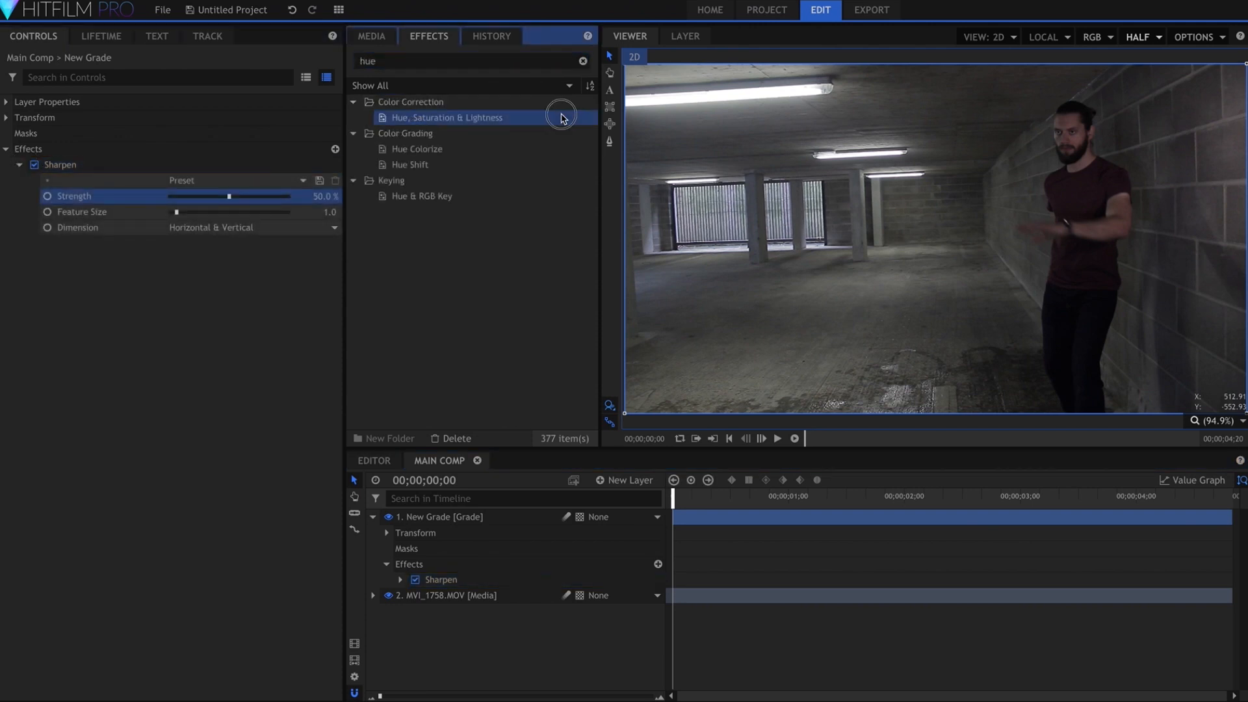
Add a Hue, Saturation & Lightness effect below Sharpen and rename the grade layer as Final Grade
{"action": "left_click_drag", "start_coordinate": [557, 117], "coordinate": [306, 227]}
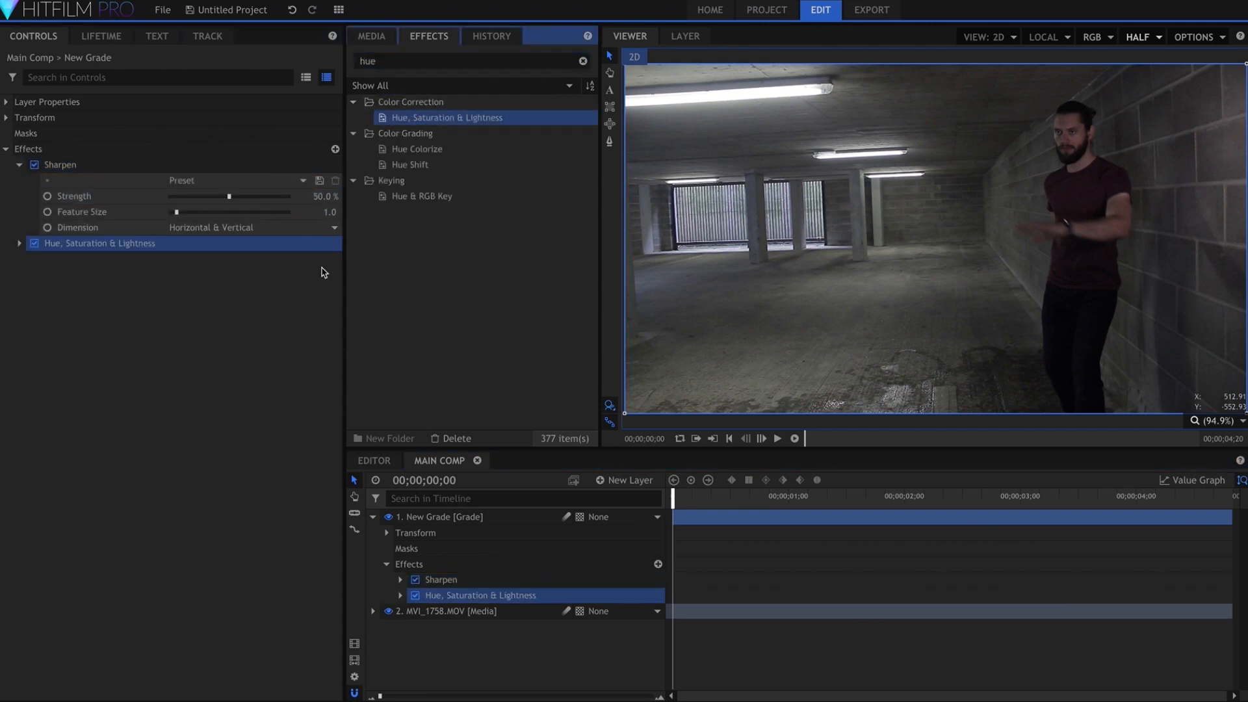
{"action": "double_click", "coordinate": [452, 517]}
{"action": "type", "text": "Final Grade"}
{"action": "key", "text": "Return"}
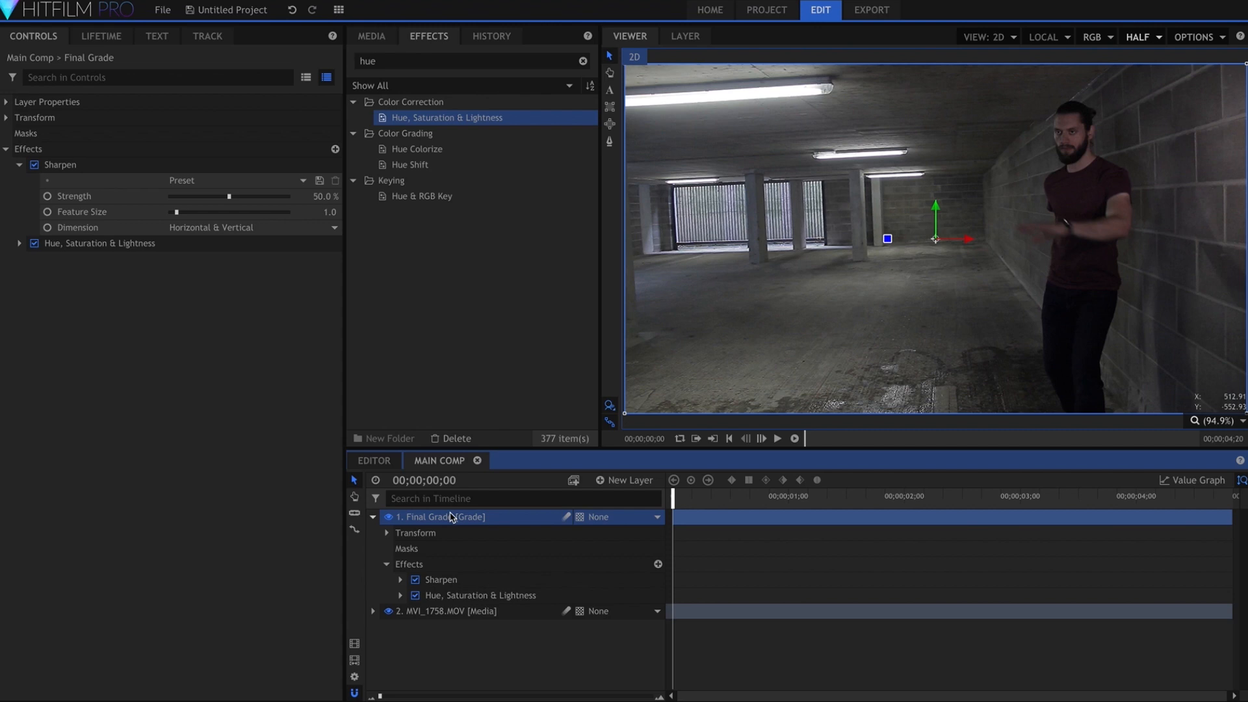
Set the Red Saturation of the Hue, Saturation & Lightness effect to 70
{"action": "left_click", "coordinate": [20, 164]}
{"action": "left_click", "coordinate": [19, 181]}
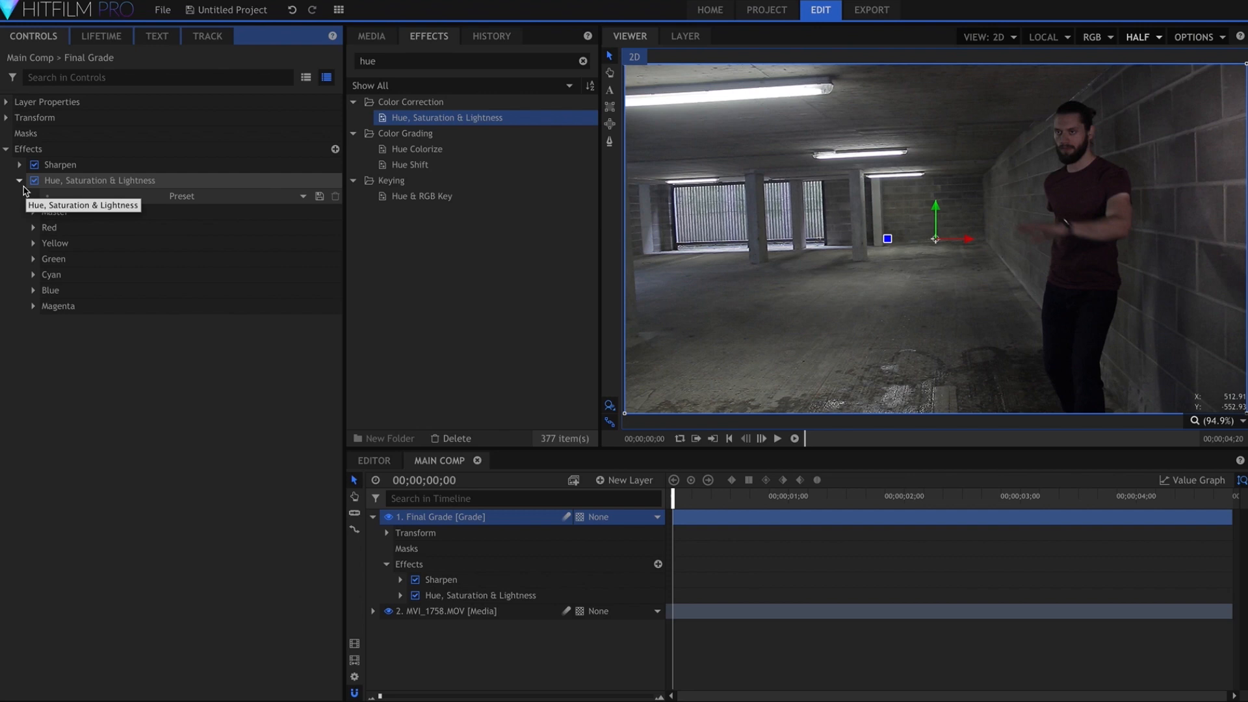
{"action": "left_click", "coordinate": [33, 228]}
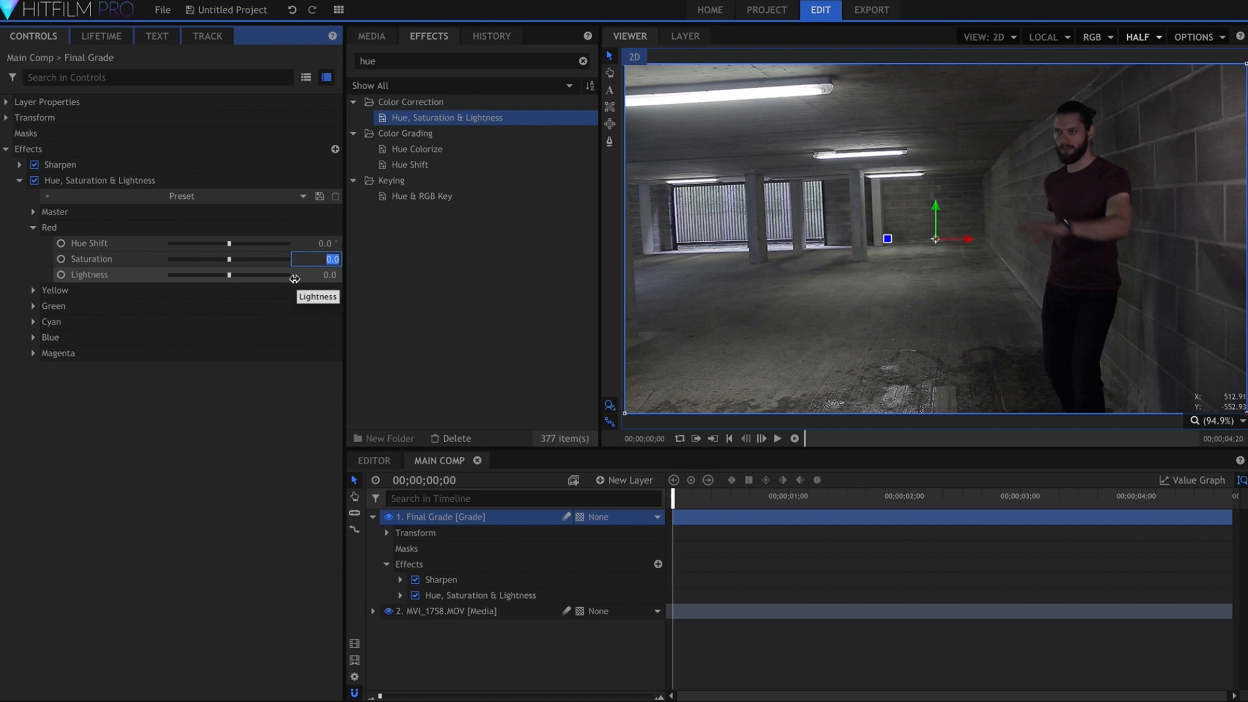
{"action": "key", "text": "Return"}
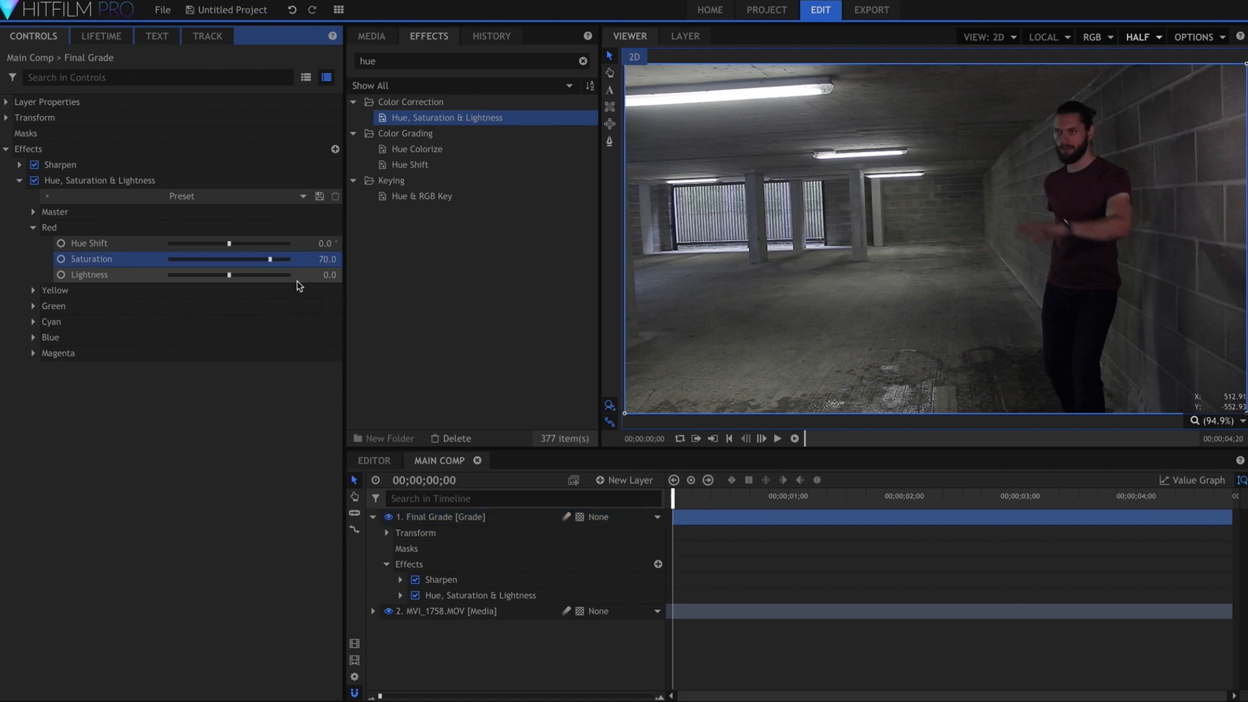
{"action": "left_click", "coordinate": [20, 180]}
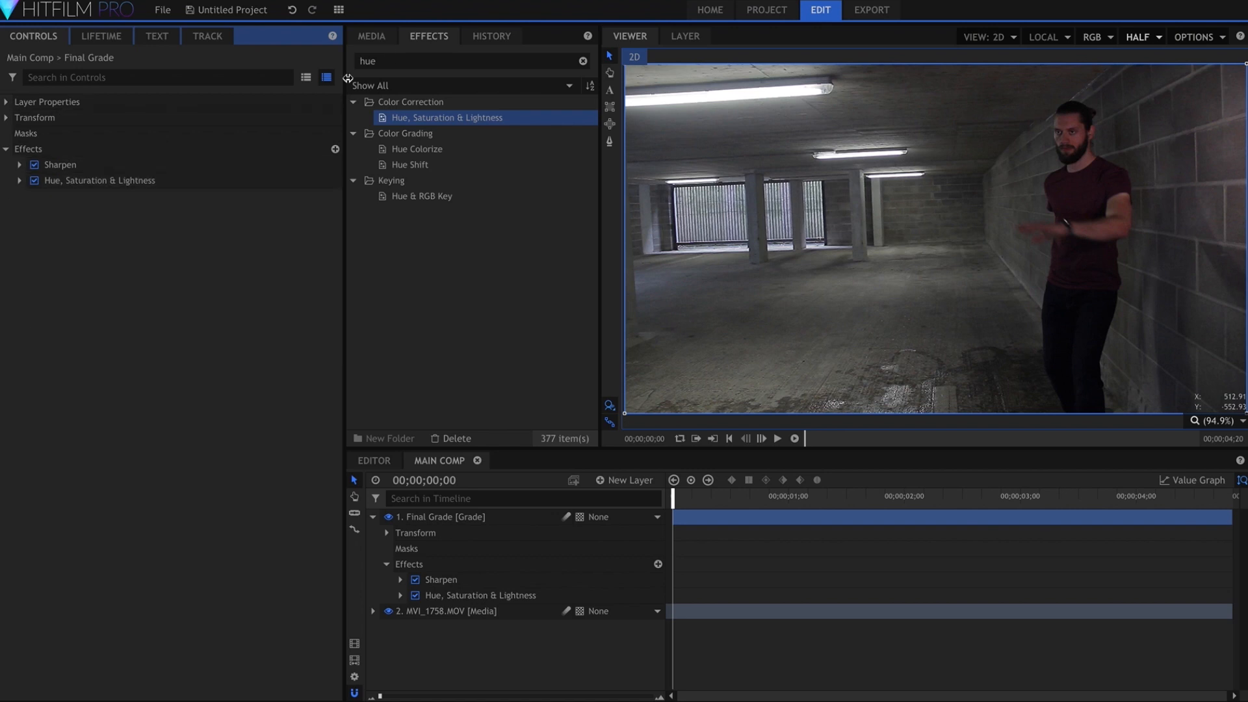
Find the Curves effect and add it below Hue, Saturation & Lightness on the Final Grade layer
{"action": "left_click", "coordinate": [395, 59]}
{"action": "key", "text": "BackSpace"}
{"action": "key", "text": "BackSpace"}
{"action": "key", "text": "BackSpace"}
{"action": "type", "text": "curves"}
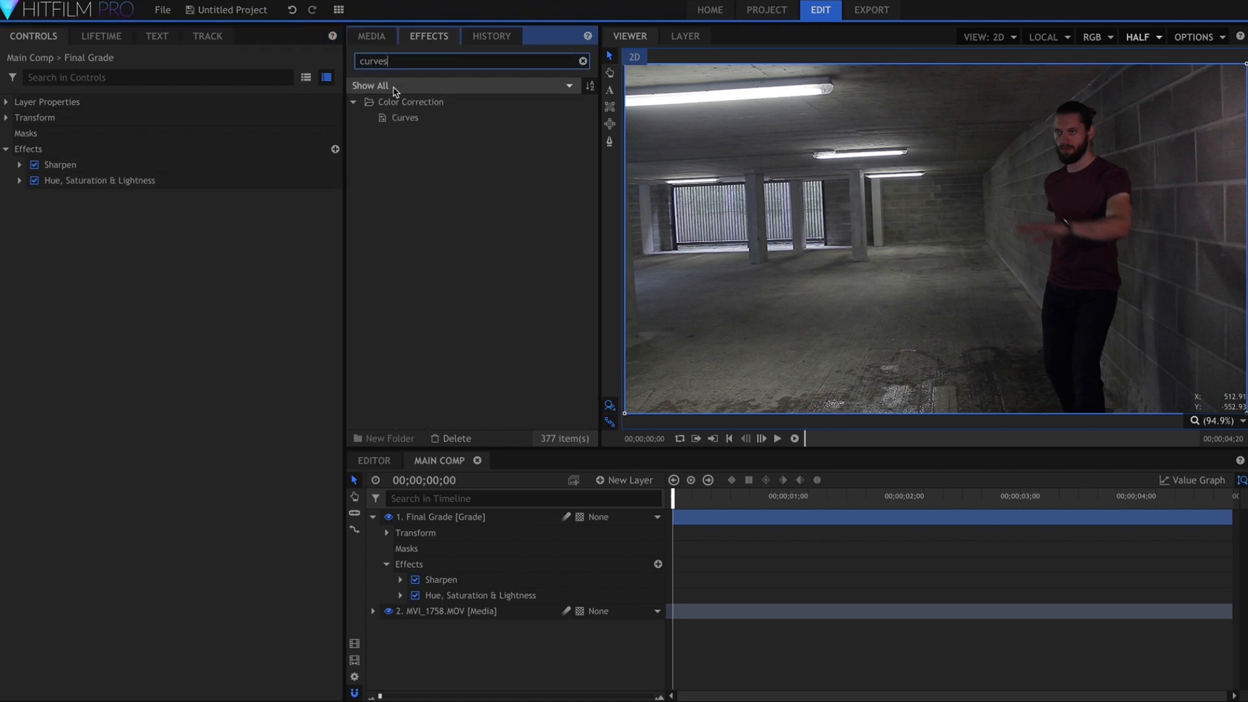
{"action": "left_click", "coordinate": [403, 119]}
{"action": "left_click_drag", "start_coordinate": [403, 119], "coordinate": [139, 181]}
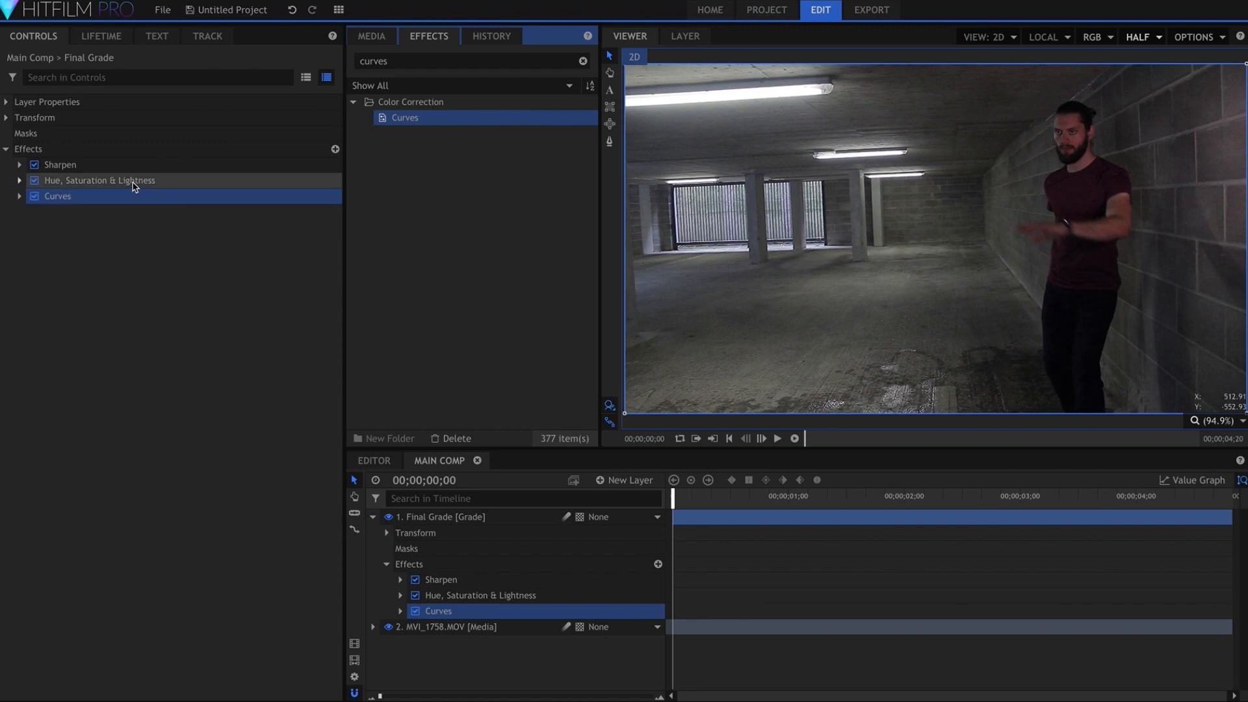
In the Curves effect, pull down the shadows of the Red channel and slightly lower those of the Green channel
{"action": "left_click", "coordinate": [20, 195]}
{"action": "left_click", "coordinate": [198, 211]}
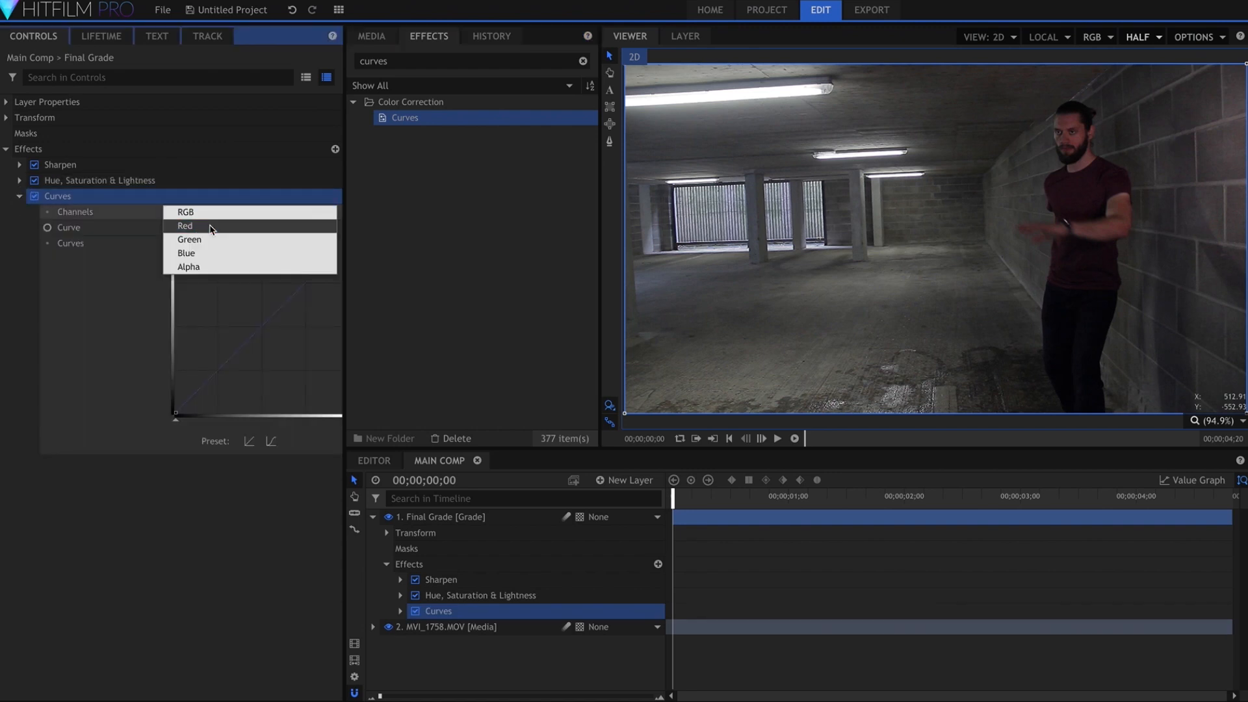
{"action": "left_click", "coordinate": [182, 224]}
{"action": "left_click_drag", "start_coordinate": [203, 388], "coordinate": [218, 395]}
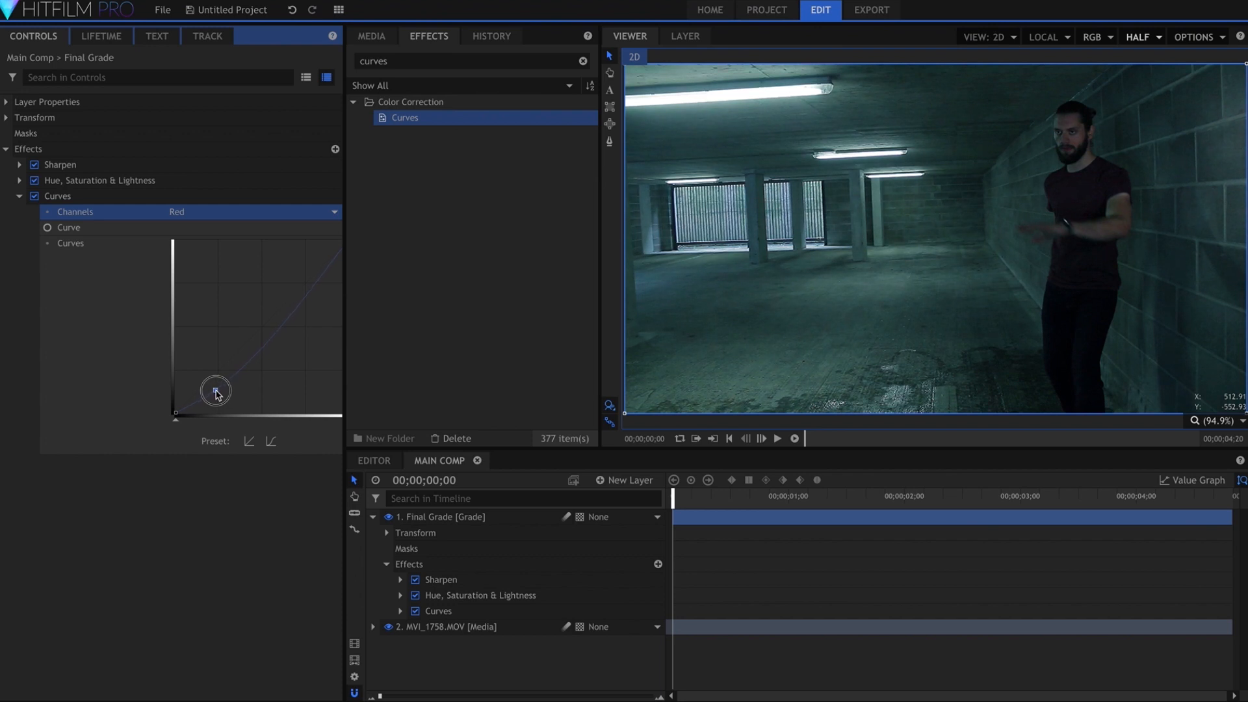
{"action": "left_click", "coordinate": [196, 221]}
{"action": "left_click", "coordinate": [196, 238]}
Raise the black point of the Curves effect's RGB channel to lift the blacks
{"action": "left_click", "coordinate": [208, 218]}
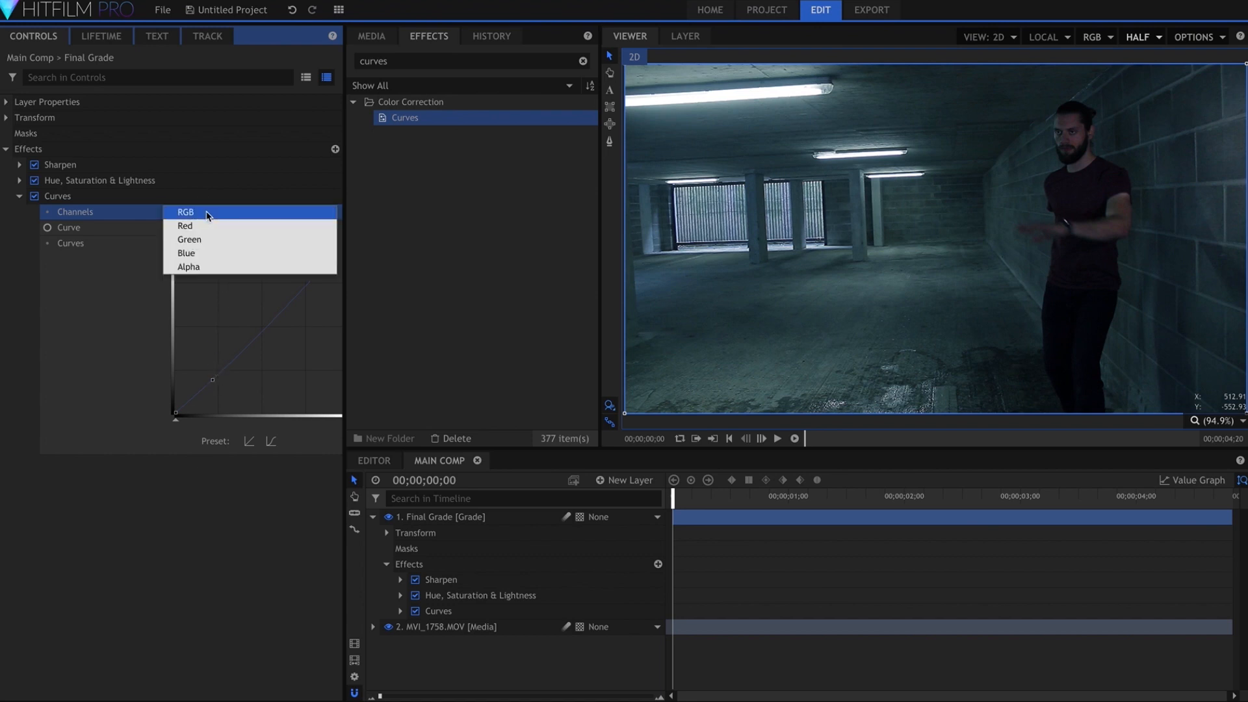
{"action": "left_click", "coordinate": [216, 214]}
{"action": "mouse_move", "coordinate": [174, 411]}
{"action": "left_mouse_down"}
{"action": "mouse_move", "coordinate": [170, 380]}
{"action": "mouse_move", "coordinate": [167, 397]}
{"action": "left_mouse_up"}
Find the Bleach Bypass color grading effect and add it below Curves on the Final Grade layer
{"action": "double_click", "coordinate": [396, 61]}
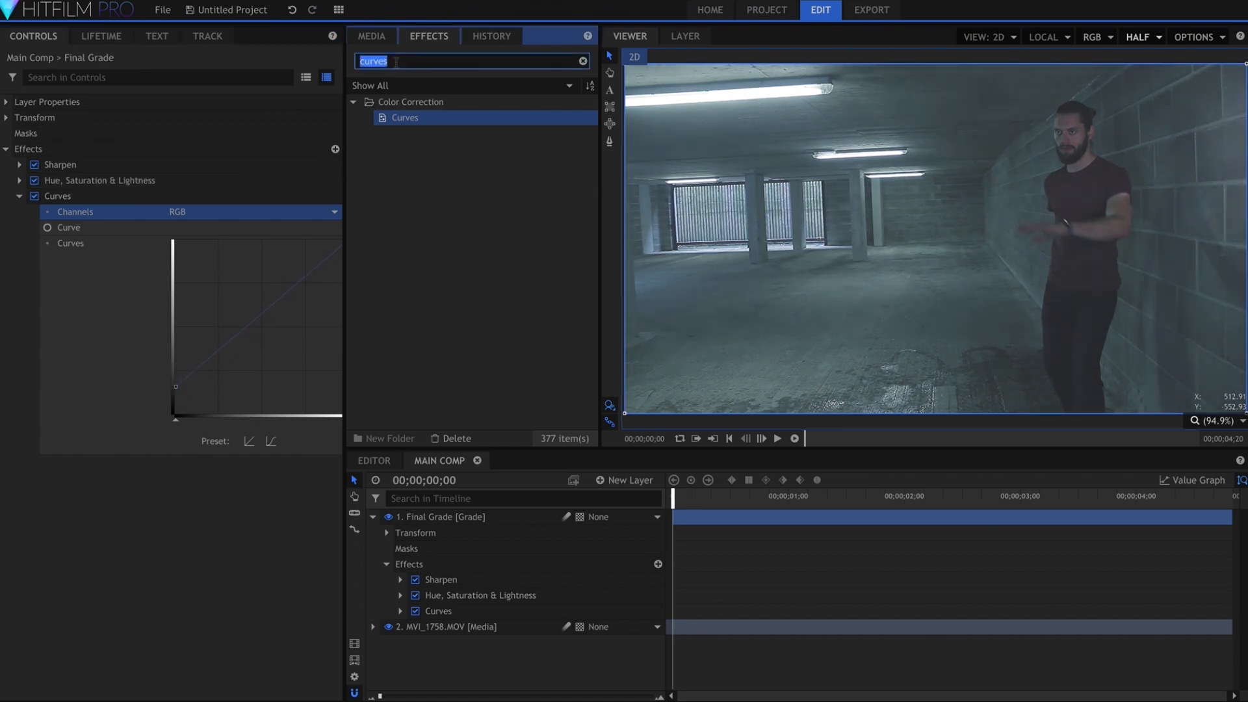
{"action": "type", "text": "bleac"}
{"action": "left_click_drag", "start_coordinate": [416, 118], "coordinate": [206, 321]}
{"action": "left_click", "coordinate": [19, 195]}
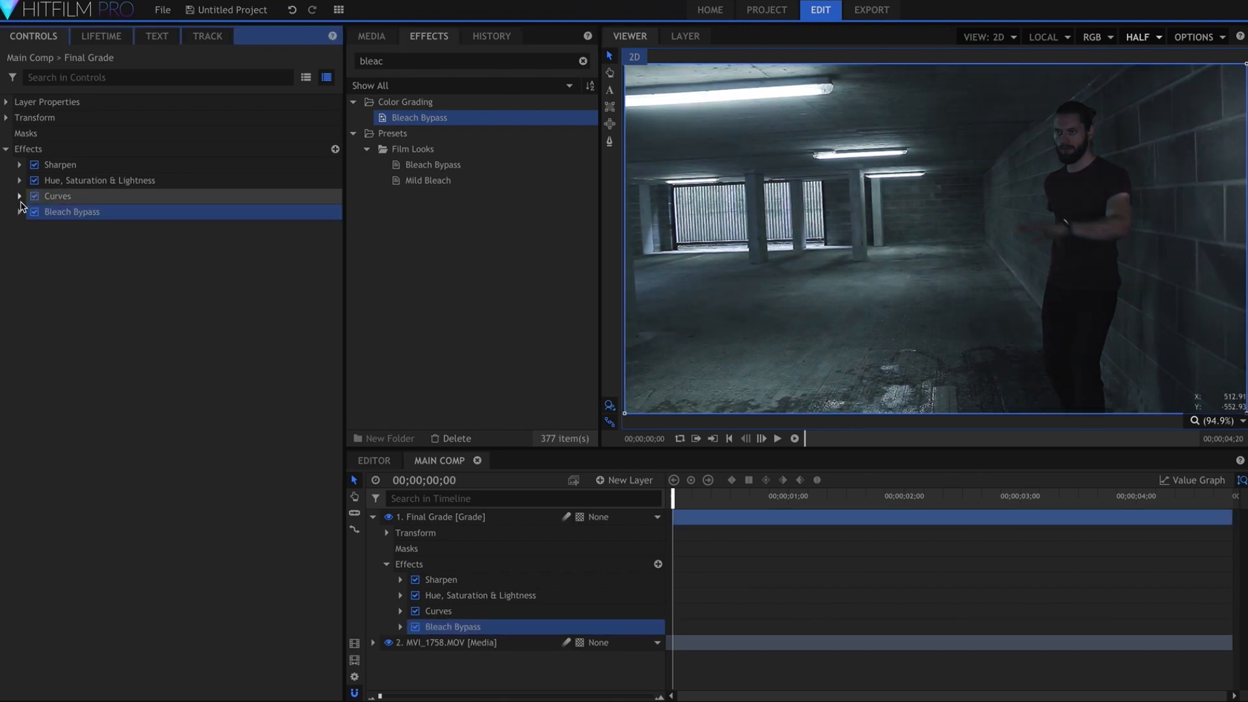
{"action": "left_click", "coordinate": [42, 256]}
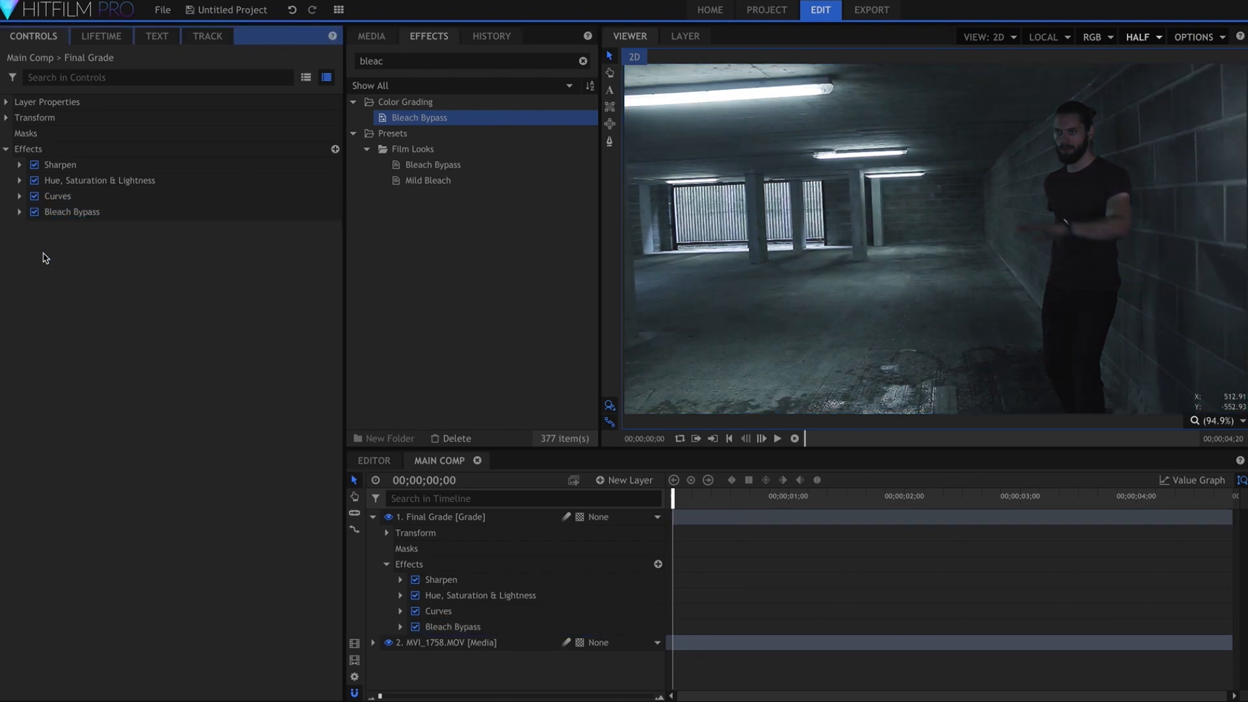
Duplicate the Hue, Saturation & Lightness effect and move the copy below Bleach Bypass
{"action": "left_click", "coordinate": [265, 181]}
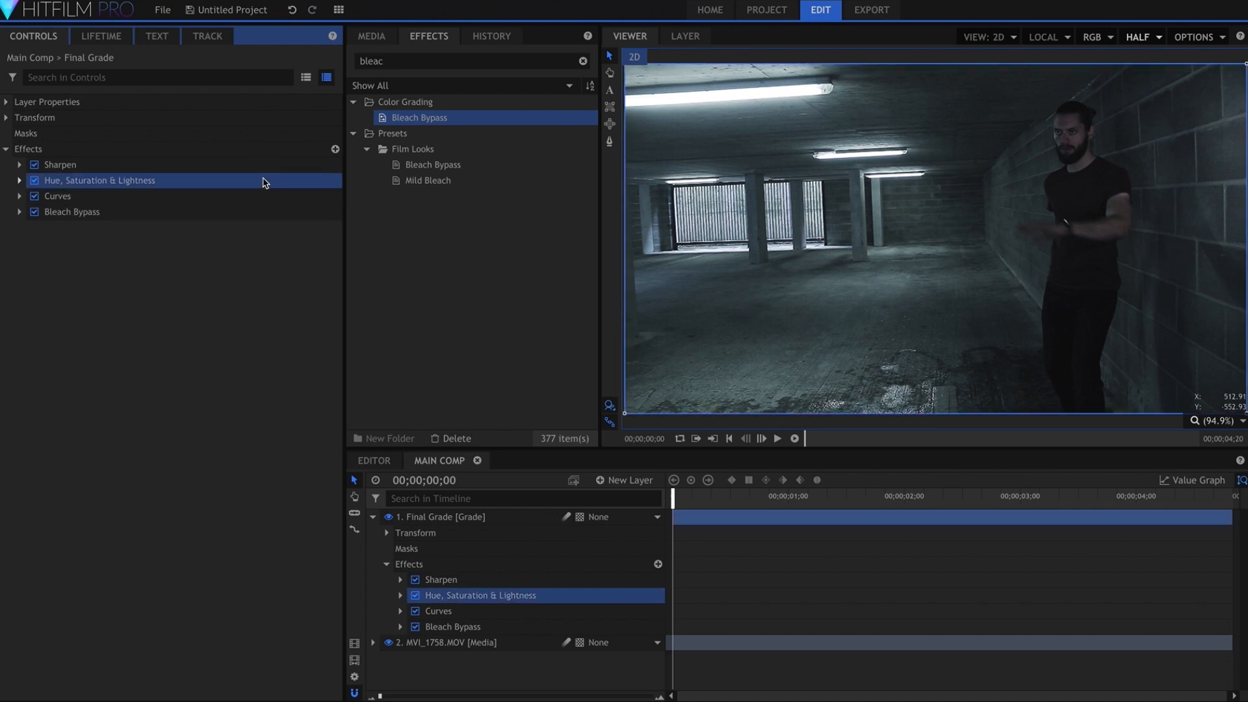
{"action": "key", "text": "super+d"}
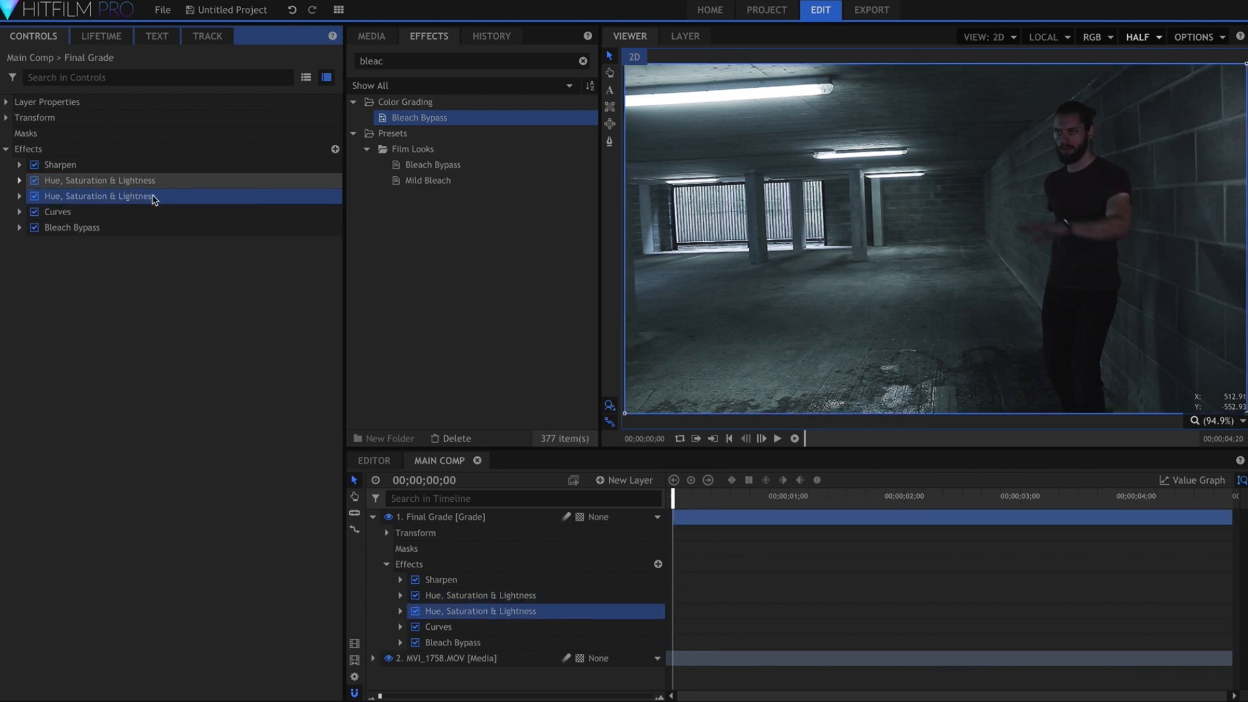
{"action": "left_click", "coordinate": [140, 198]}
{"action": "right_click", "coordinate": [142, 198]}
{"action": "left_click", "coordinate": [182, 286]}
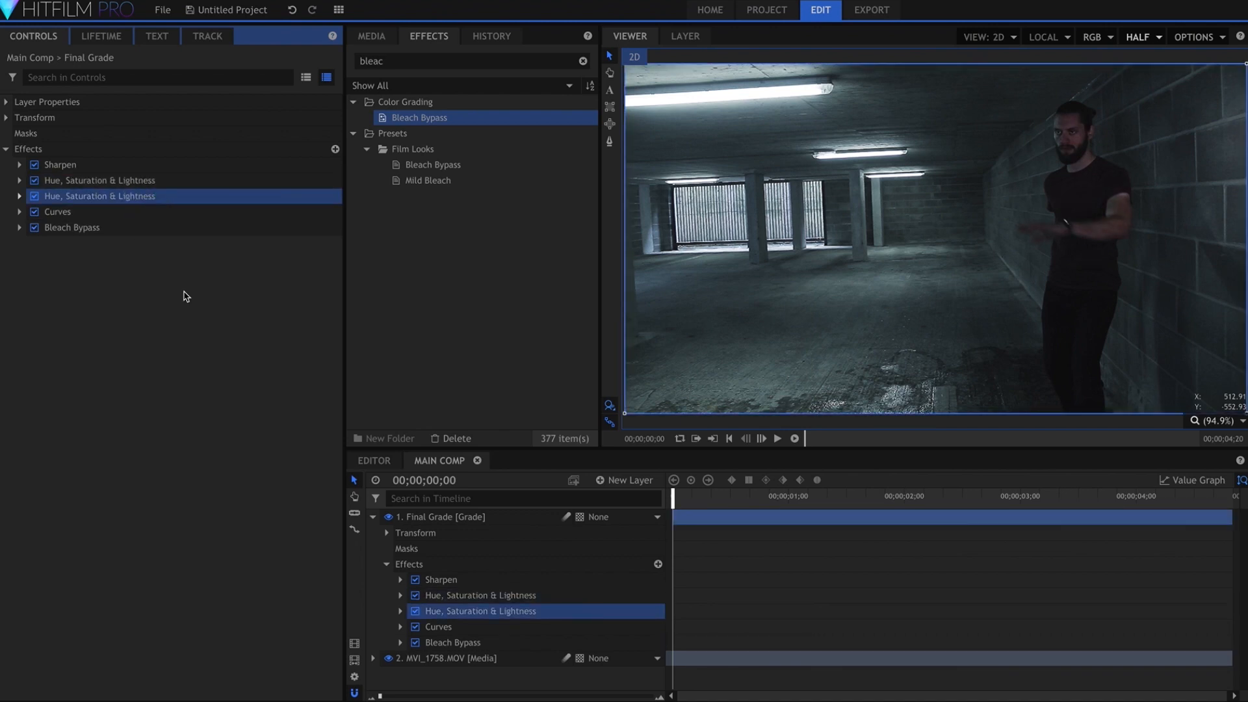
{"action": "left_click_drag", "start_coordinate": [117, 201], "coordinate": [120, 235]}
Raise the Cyan Saturation of the second Hue, Saturation & Lightness effect to its maximum
{"action": "left_click", "coordinate": [21, 228]}
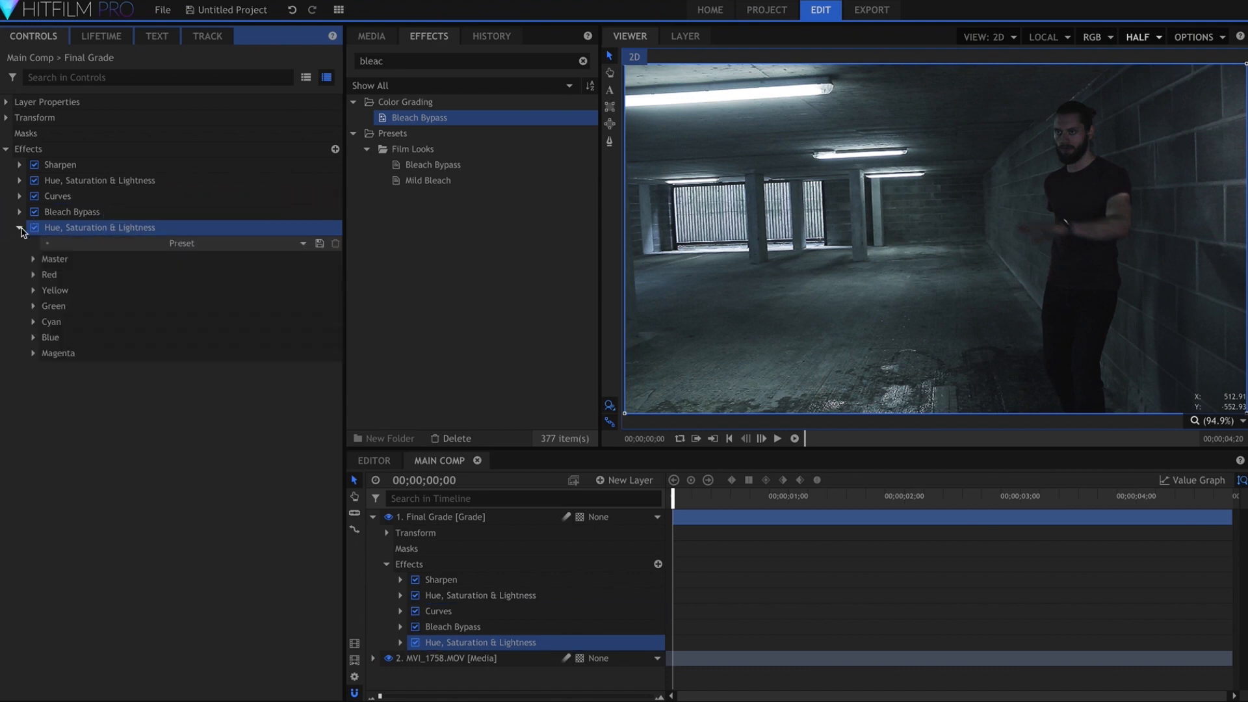
{"action": "left_click", "coordinate": [34, 322]}
{"action": "left_click_drag", "start_coordinate": [229, 353], "coordinate": [289, 354]}
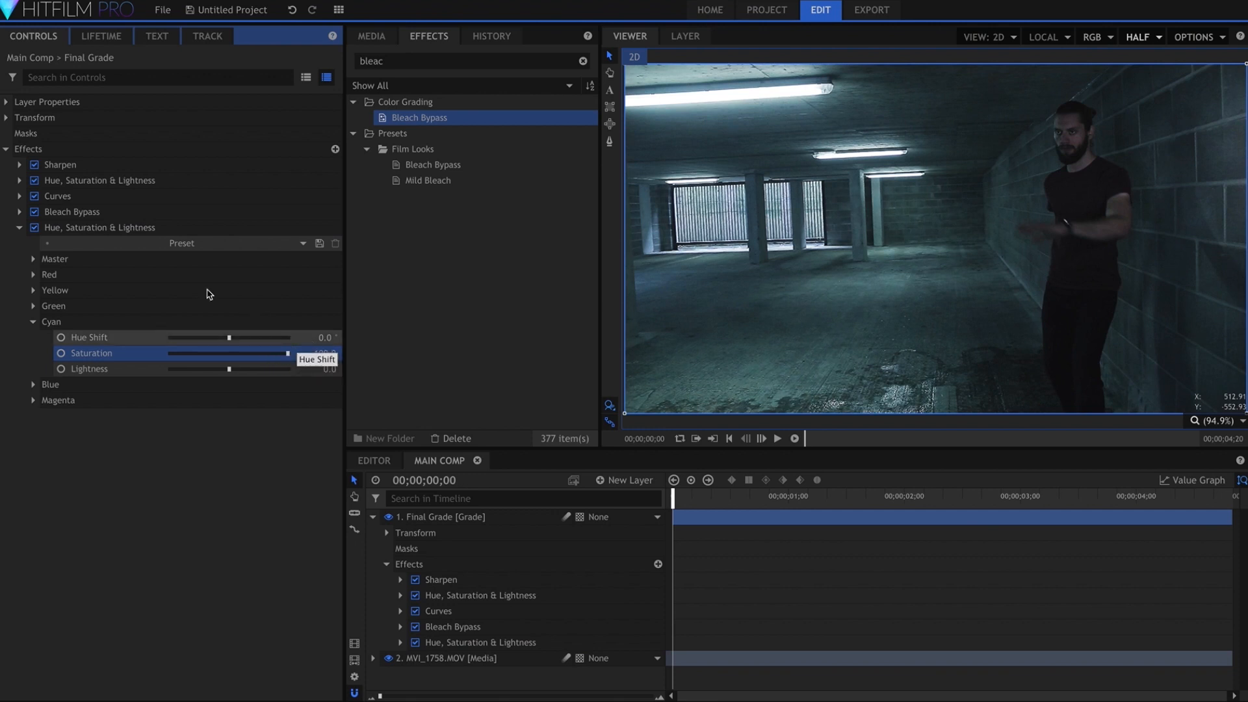
{"action": "left_click", "coordinate": [19, 228]}
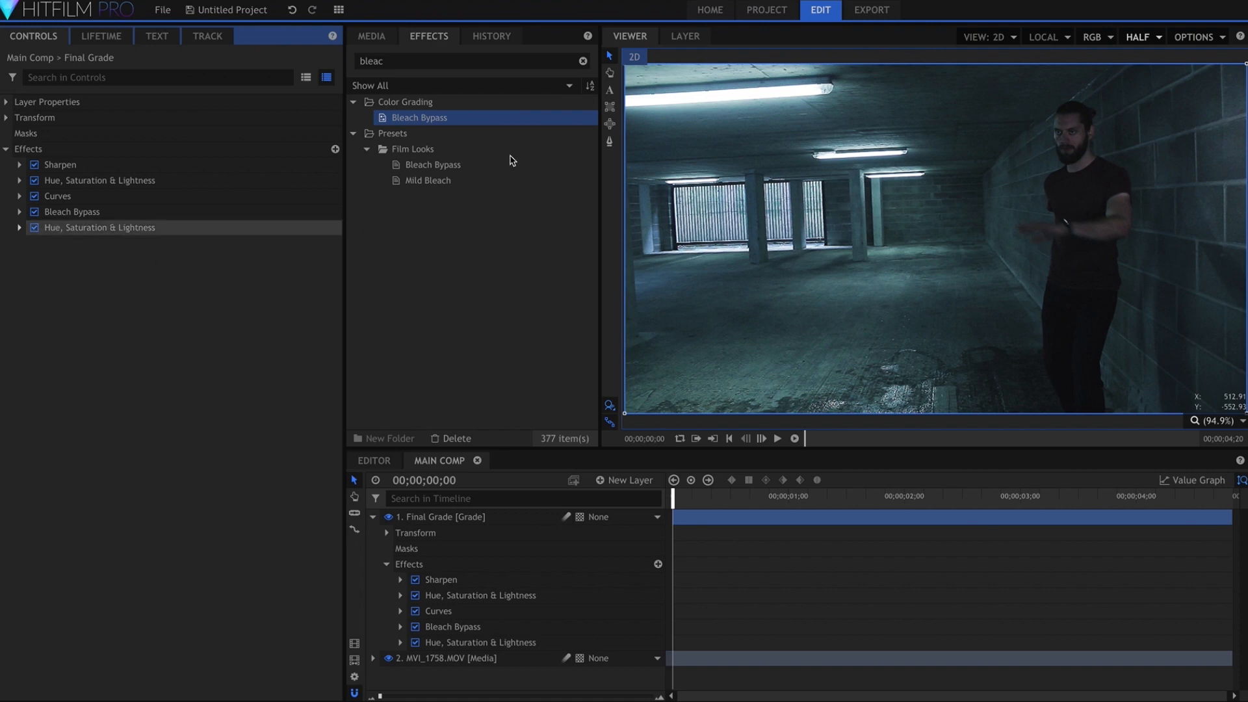
Add a Glow effect at the end of the Final Grade effects and set its Blend to Add
{"action": "left_click", "coordinate": [583, 61]}
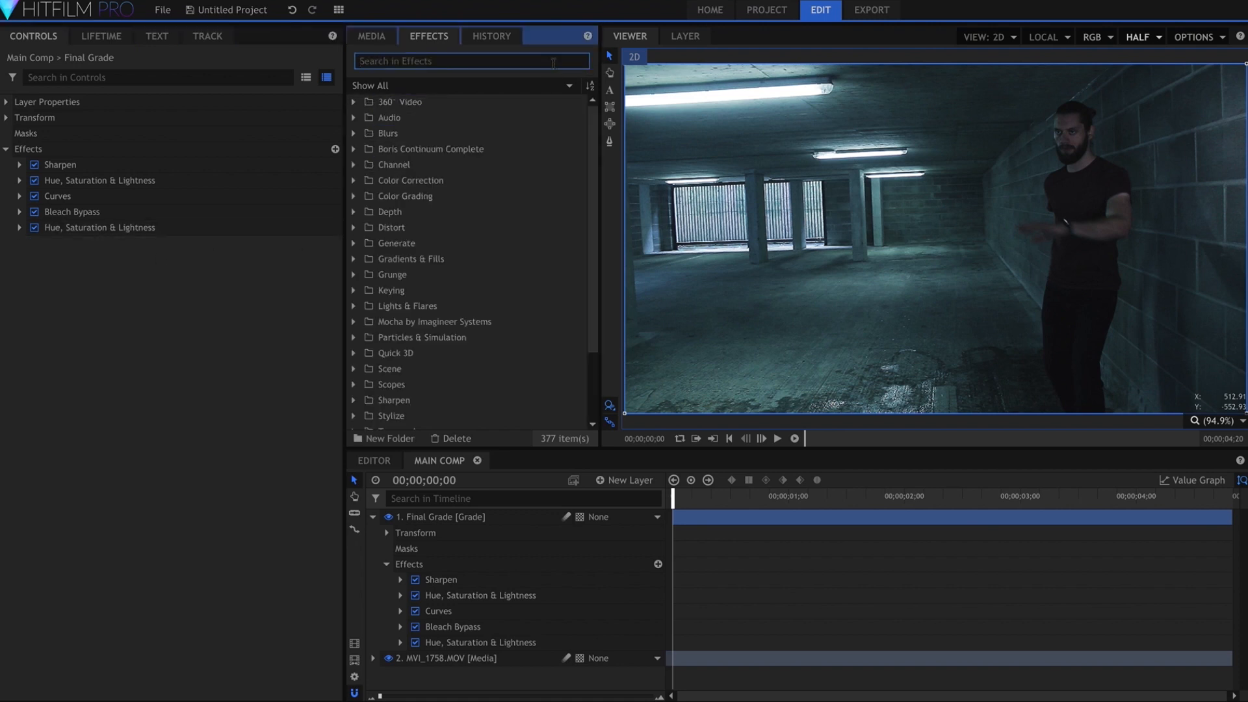
{"action": "type", "text": "glow"}
{"action": "left_click_drag", "start_coordinate": [440, 166], "coordinate": [43, 241]}
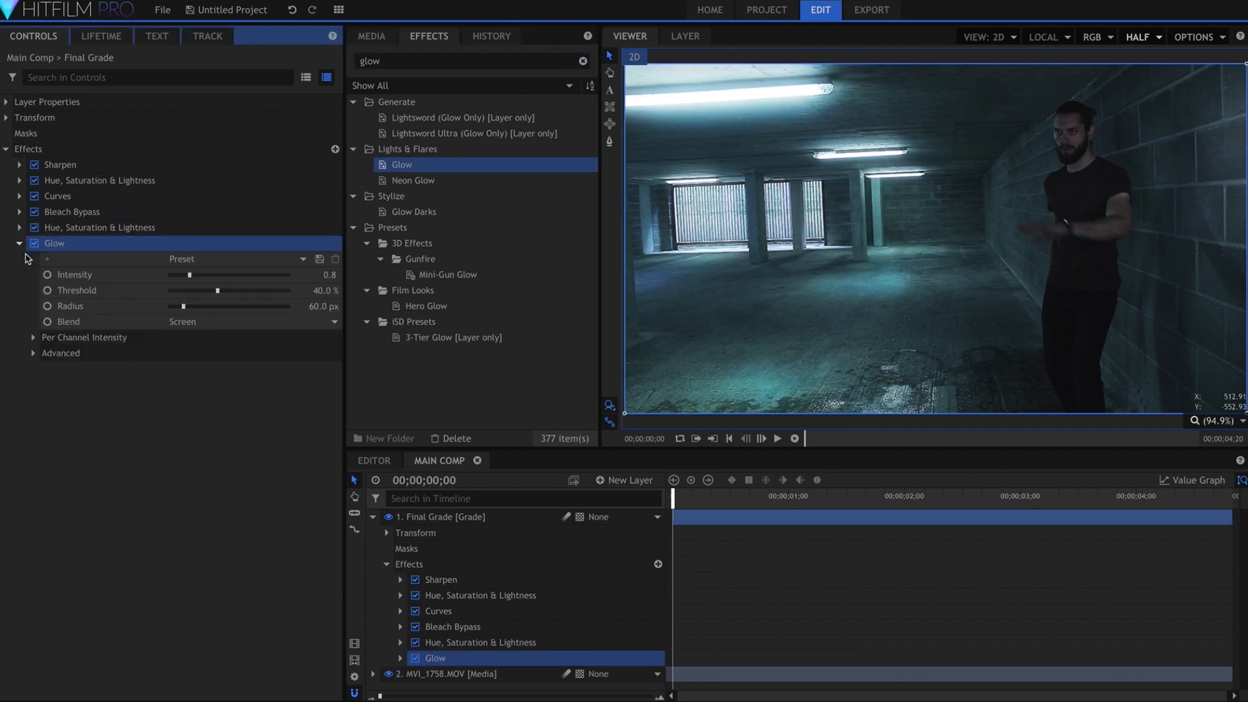
{"action": "left_click", "coordinate": [217, 323]}
{"action": "left_click", "coordinate": [214, 350]}
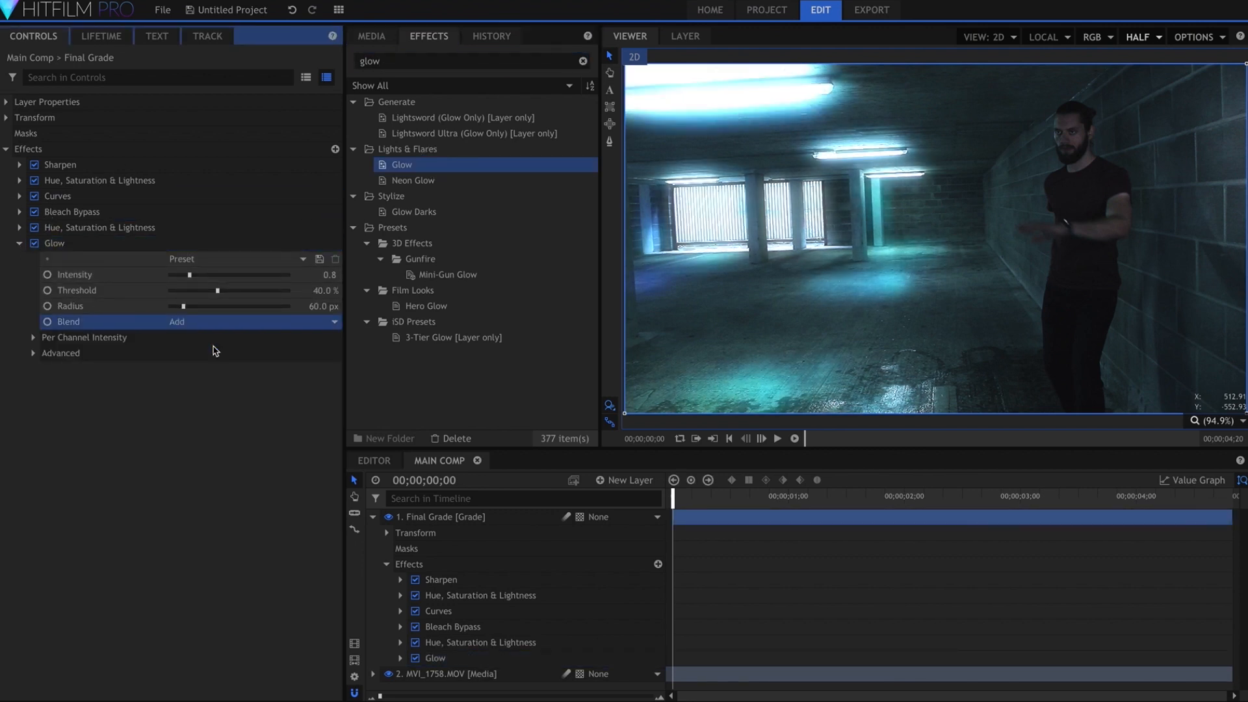
Set the Glow's Threshold to 100%, Radius to 51.2 px and per-channel Green intensity to 1.44
{"action": "left_click_drag", "start_coordinate": [187, 312], "coordinate": [318, 288]}
{"action": "left_click_drag", "start_coordinate": [189, 274], "coordinate": [182, 306]}
{"action": "key", "text": "ctrl+z"}
{"action": "left_click", "coordinate": [45, 343]}
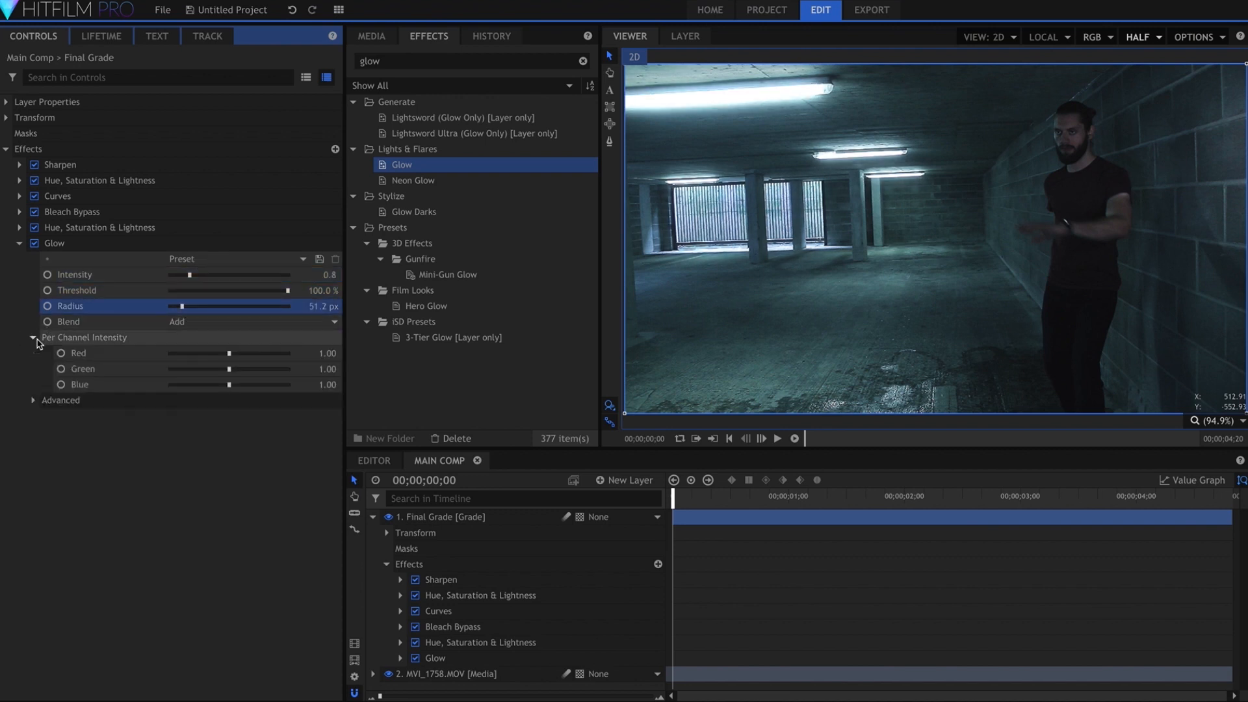
{"action": "left_click_drag", "start_coordinate": [229, 369], "coordinate": [266, 373]}
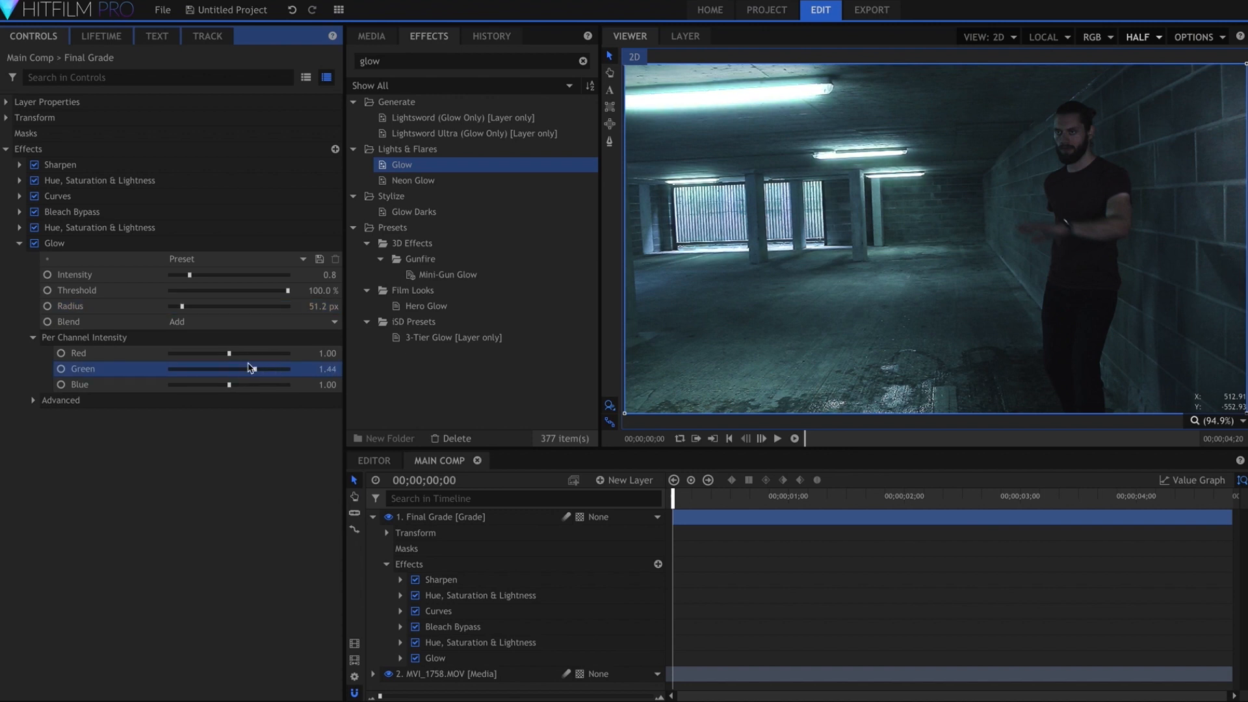
Duplicate the Glow effect and set the copy's Radius to 419.8 px
{"action": "left_click", "coordinate": [52, 243]}
{"action": "key", "text": "ctrl+d"}
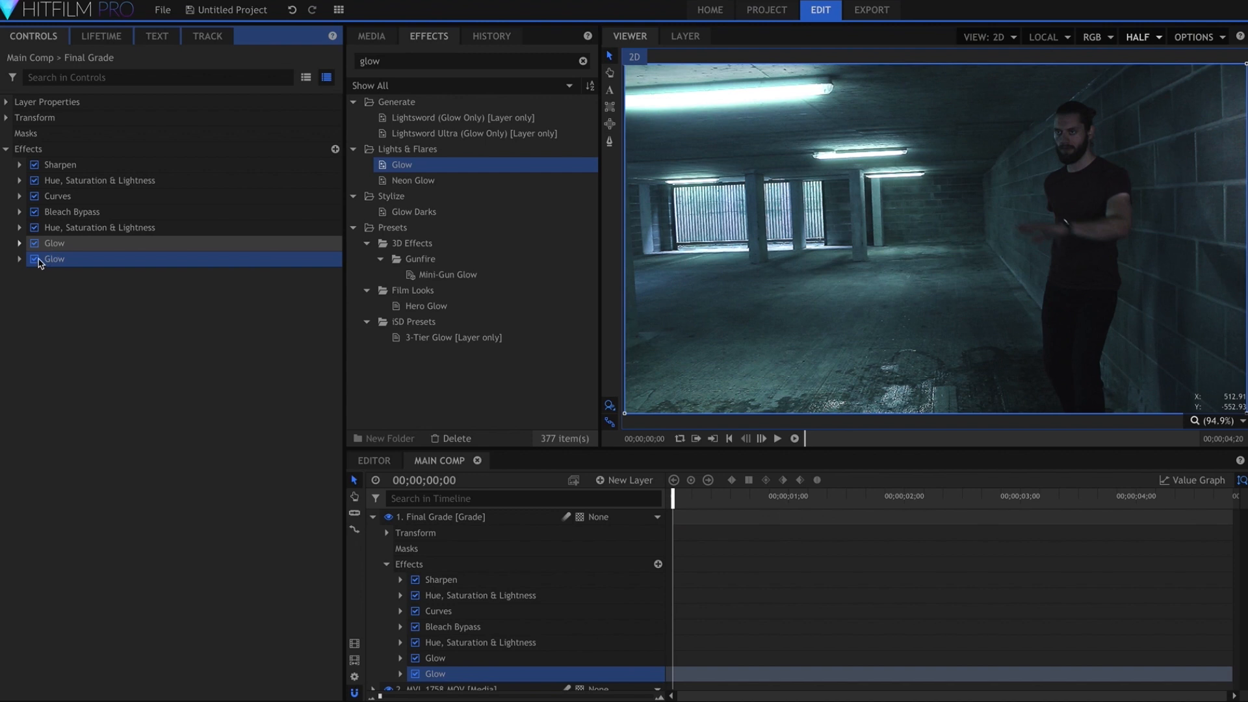
{"action": "left_click", "coordinate": [19, 258]}
{"action": "left_click", "coordinate": [201, 323]}
{"action": "left_click_drag", "start_coordinate": [201, 323], "coordinate": [265, 321]}
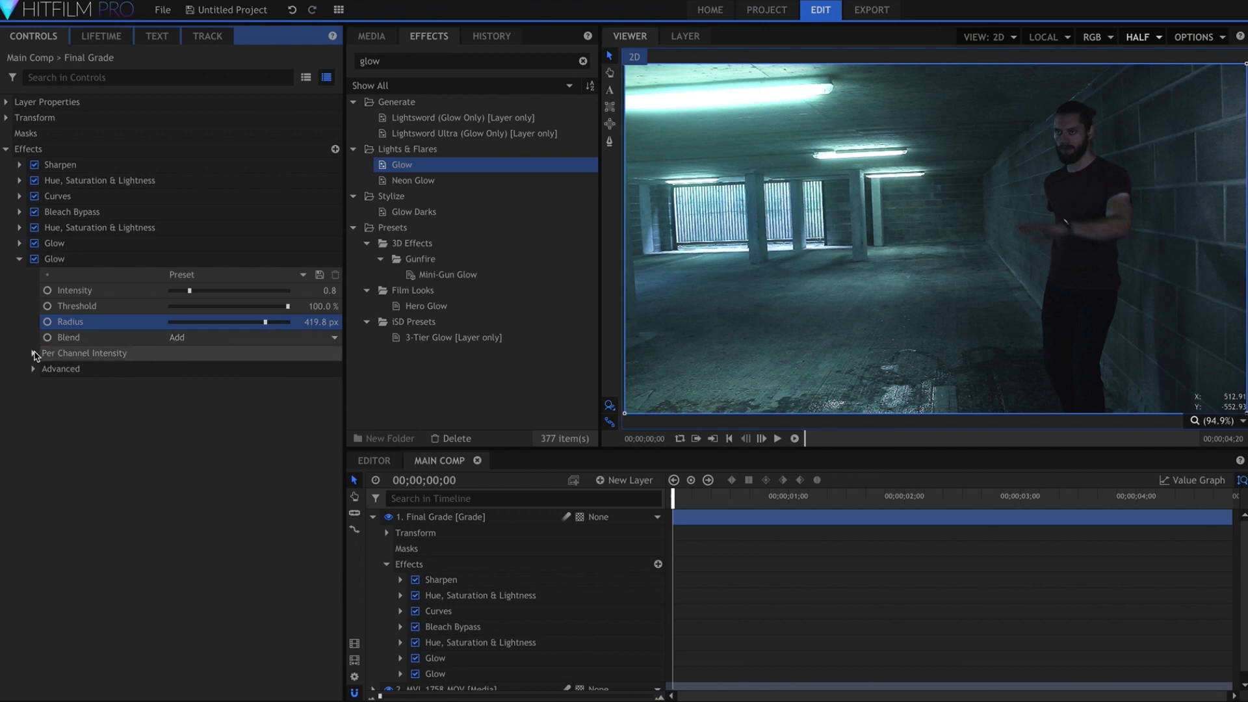
Reset the second Glow's per-channel intensities, then set Red to 0.00 and Blue to 2.00
{"action": "left_click", "coordinate": [33, 353]}
{"action": "right_click", "coordinate": [152, 356]}
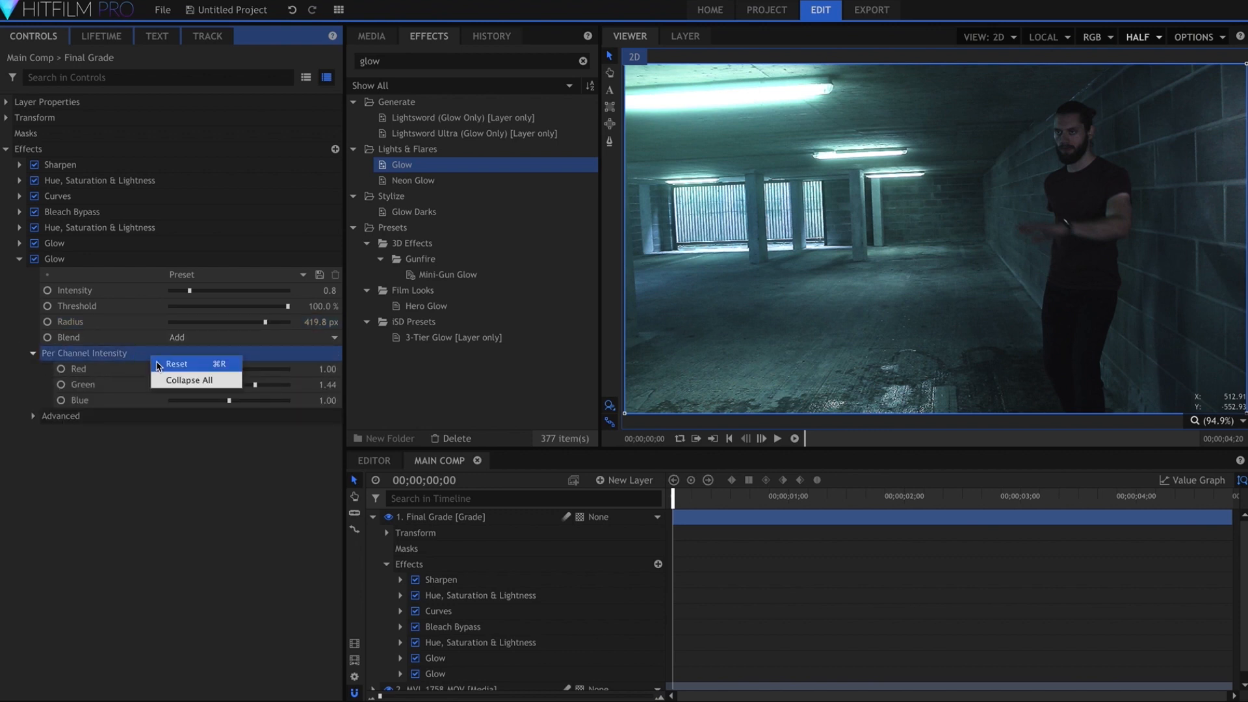
{"action": "left_click", "coordinate": [158, 365]}
{"action": "left_click", "coordinate": [200, 369]}
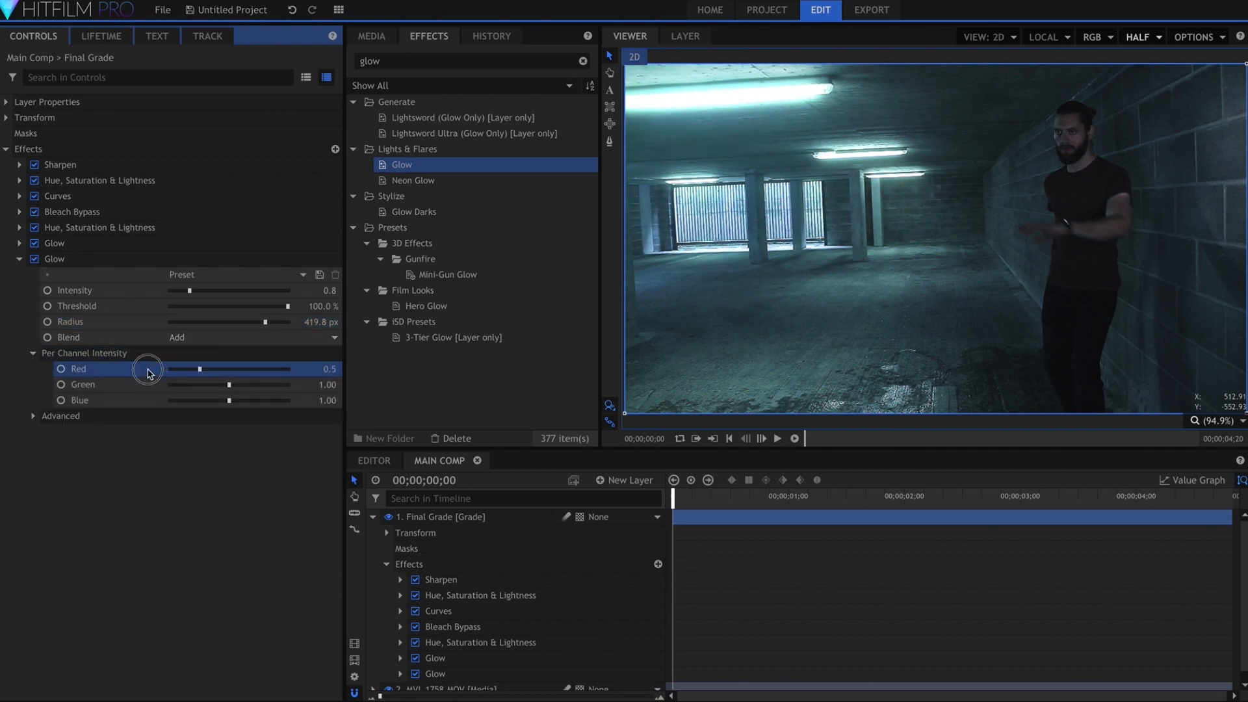
{"action": "left_click_drag", "start_coordinate": [251, 401], "coordinate": [287, 404]}
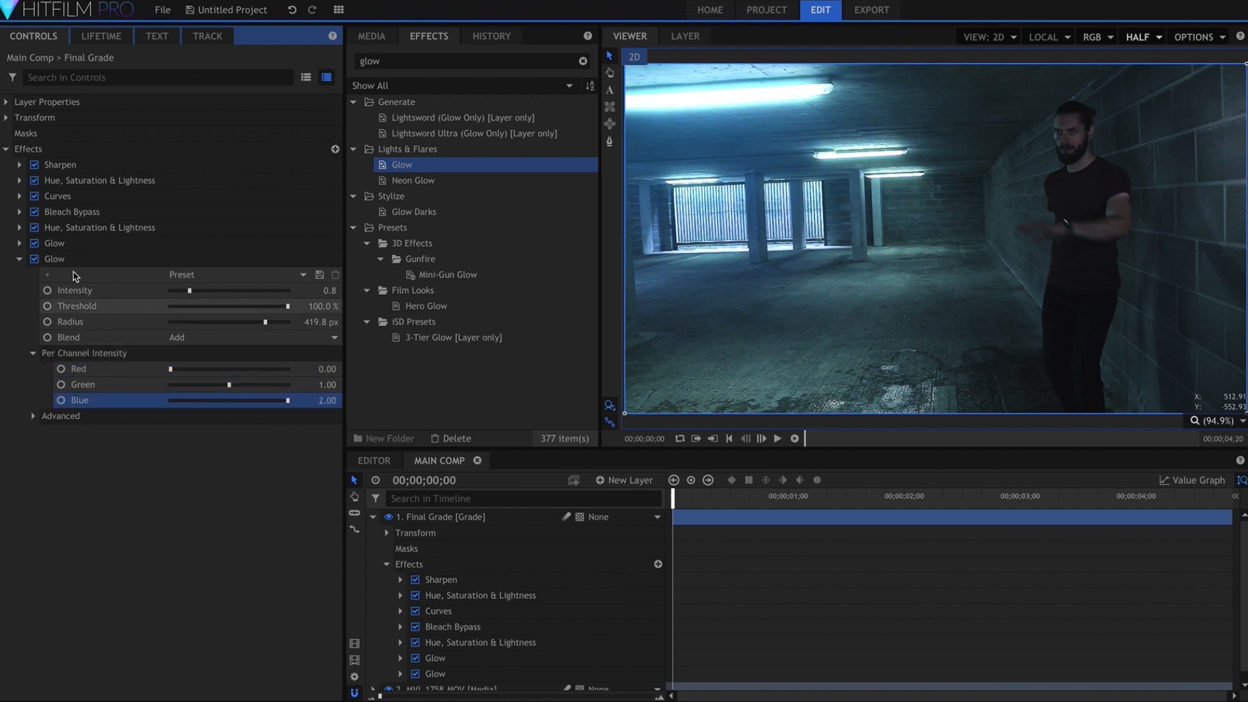
Expand the first Glow effect and switch it off to compare the image without it
{"action": "left_click", "coordinate": [20, 243]}
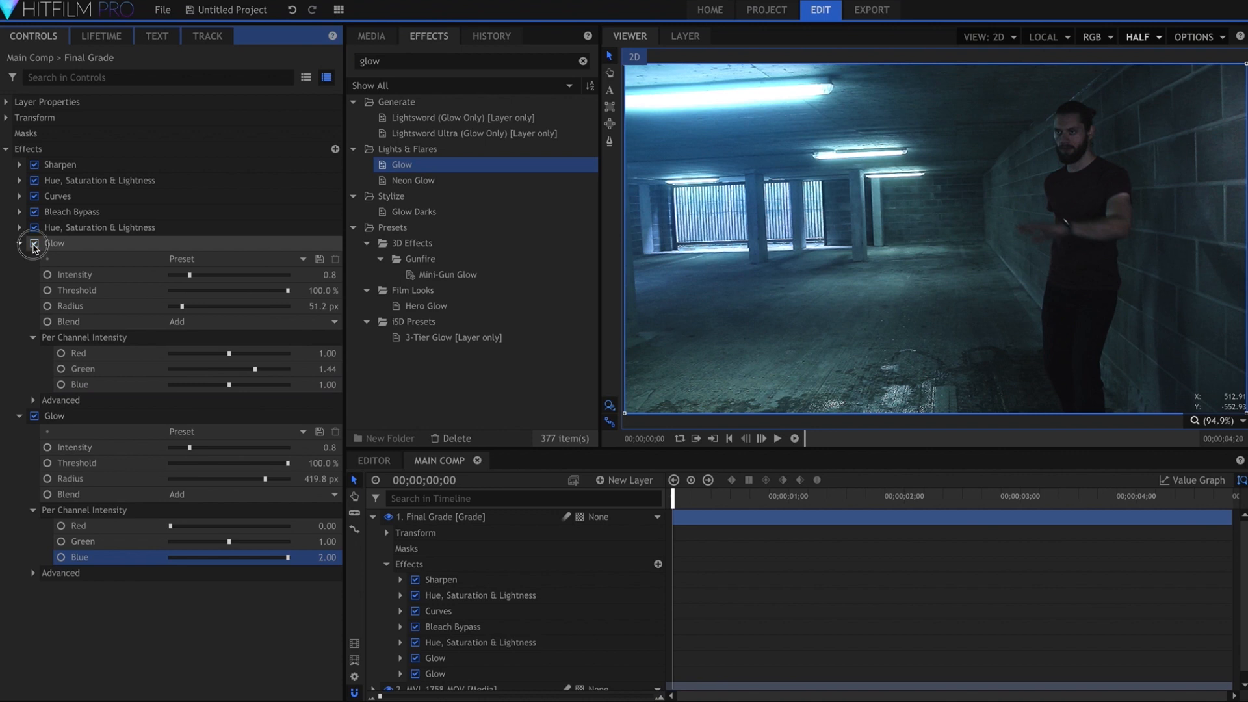
{"action": "left_click", "coordinate": [34, 245]}
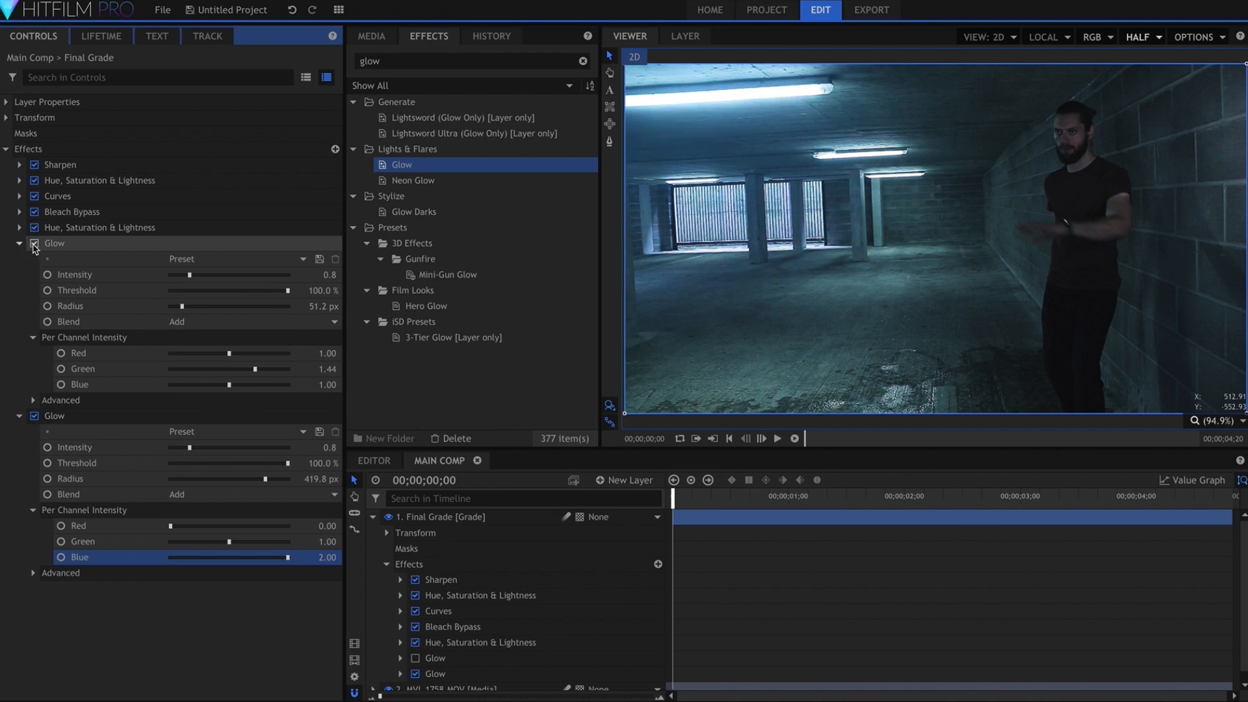
Switch the first Glow effect back on and set its Intensity to 0.4
{"action": "left_click", "coordinate": [35, 244]}
{"action": "left_click", "coordinate": [330, 274]}
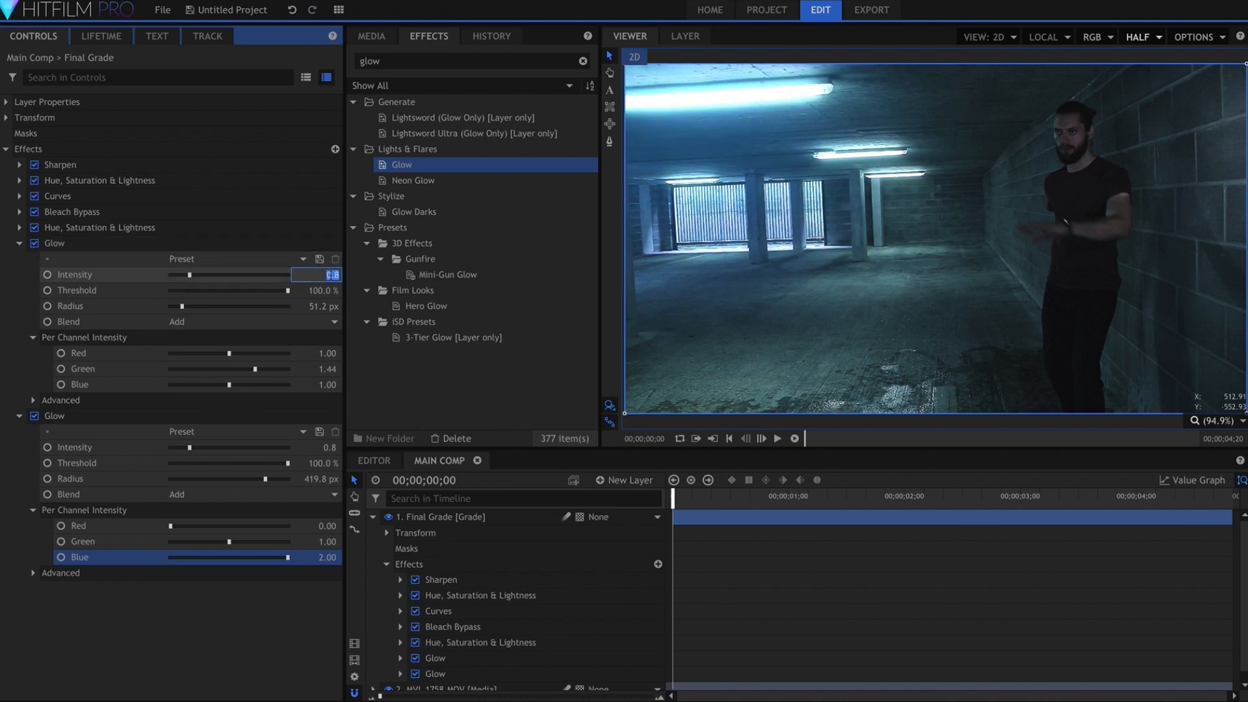
{"action": "type", "text": "0.3"}
{"action": "key", "text": "Return"}
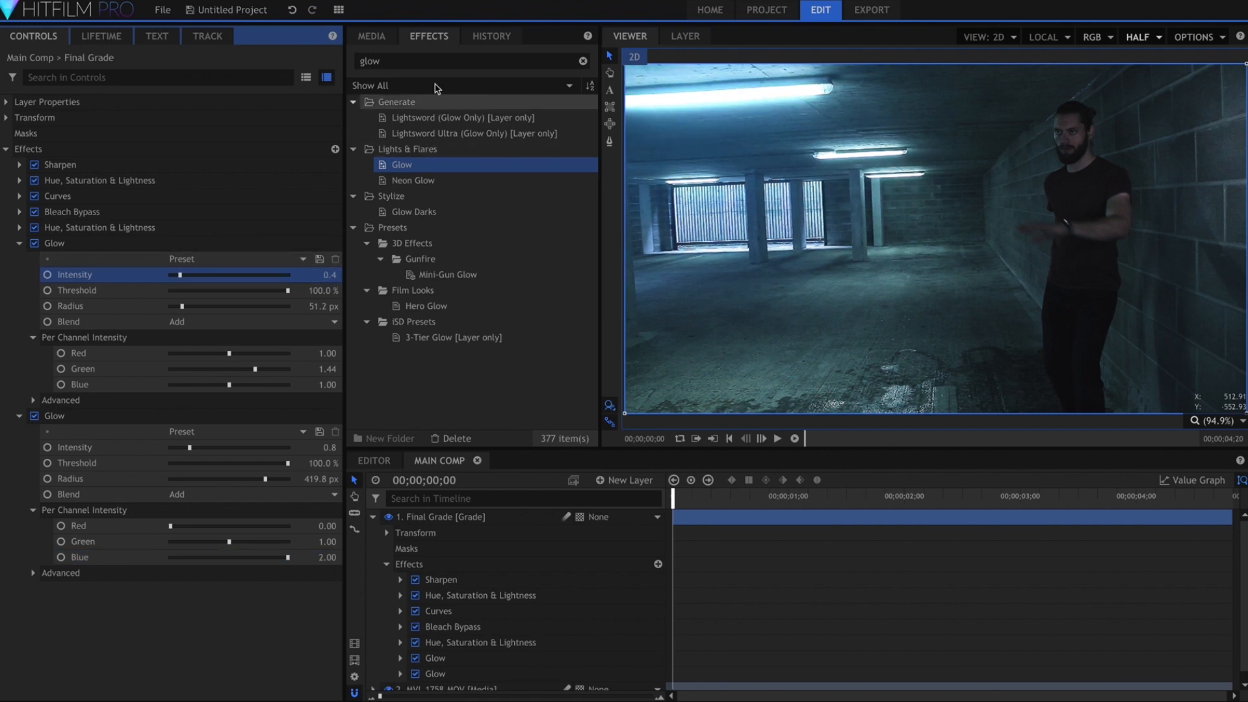
Add the Vignette and Anamorphic Lens Flare effects to the end of the Final Grade layer's effect list
{"action": "left_click", "coordinate": [437, 59]}
{"action": "type", "text": "vigne"}
{"action": "left_click_drag", "start_coordinate": [481, 181], "coordinate": [214, 566]}
{"action": "left_click", "coordinate": [481, 59]}
{"action": "type", "text": "anamor"}
{"action": "left_click_drag", "start_coordinate": [474, 118], "coordinate": [135, 593]}
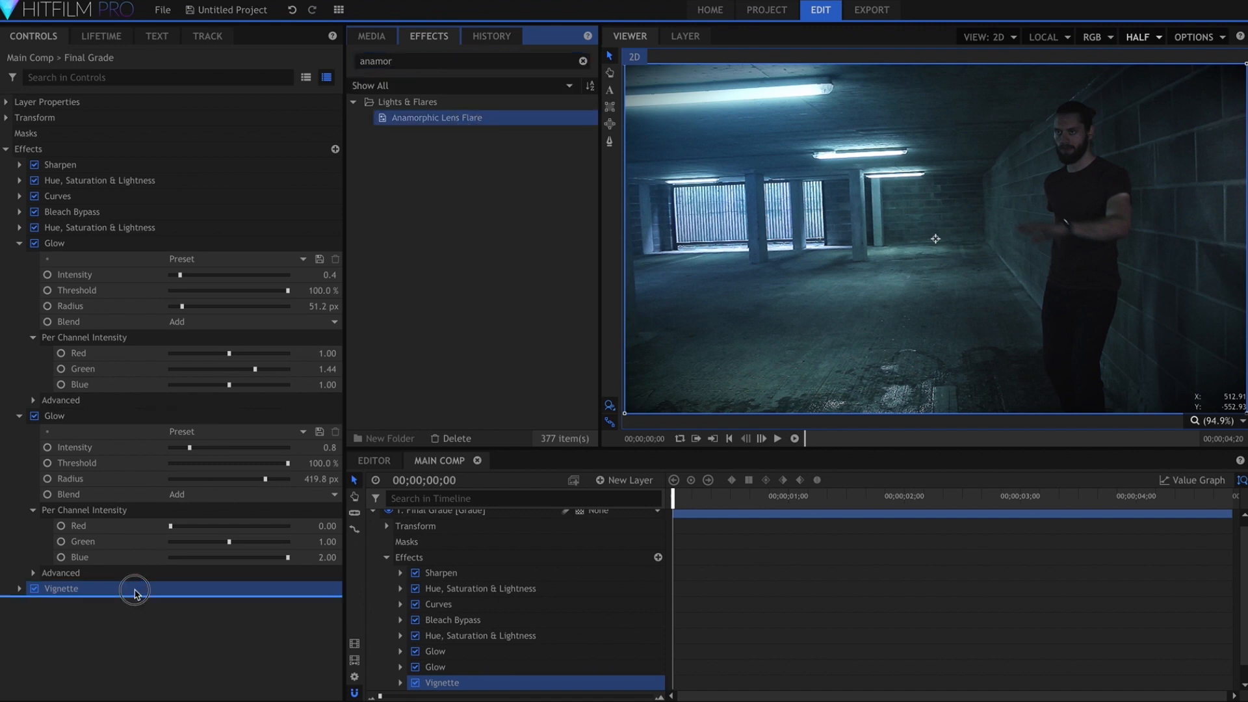
Collapse both Glow effects and set the Anamorphic Lens Flare's Intensity to 0.4
{"action": "left_click_drag", "start_coordinate": [115, 473], "coordinate": [116, 473]}
{"action": "left_click", "coordinate": [20, 243]}
{"action": "left_click", "coordinate": [20, 259]}
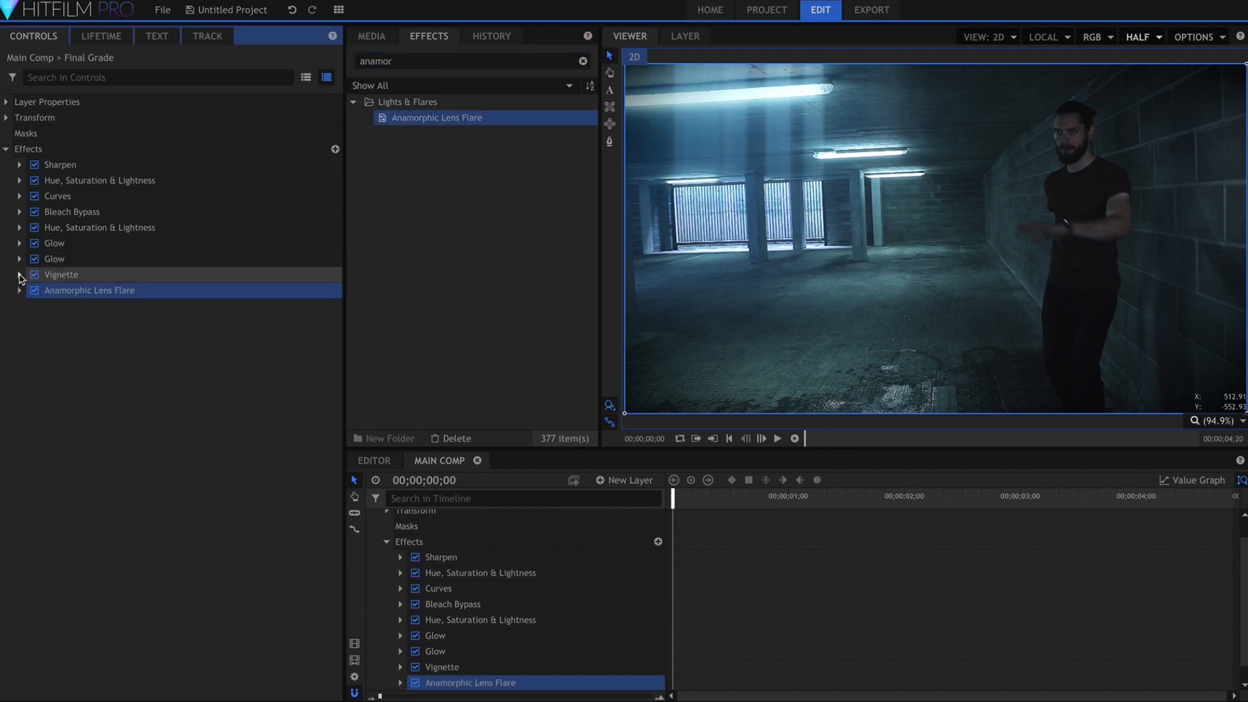
{"action": "left_click", "coordinate": [19, 290]}
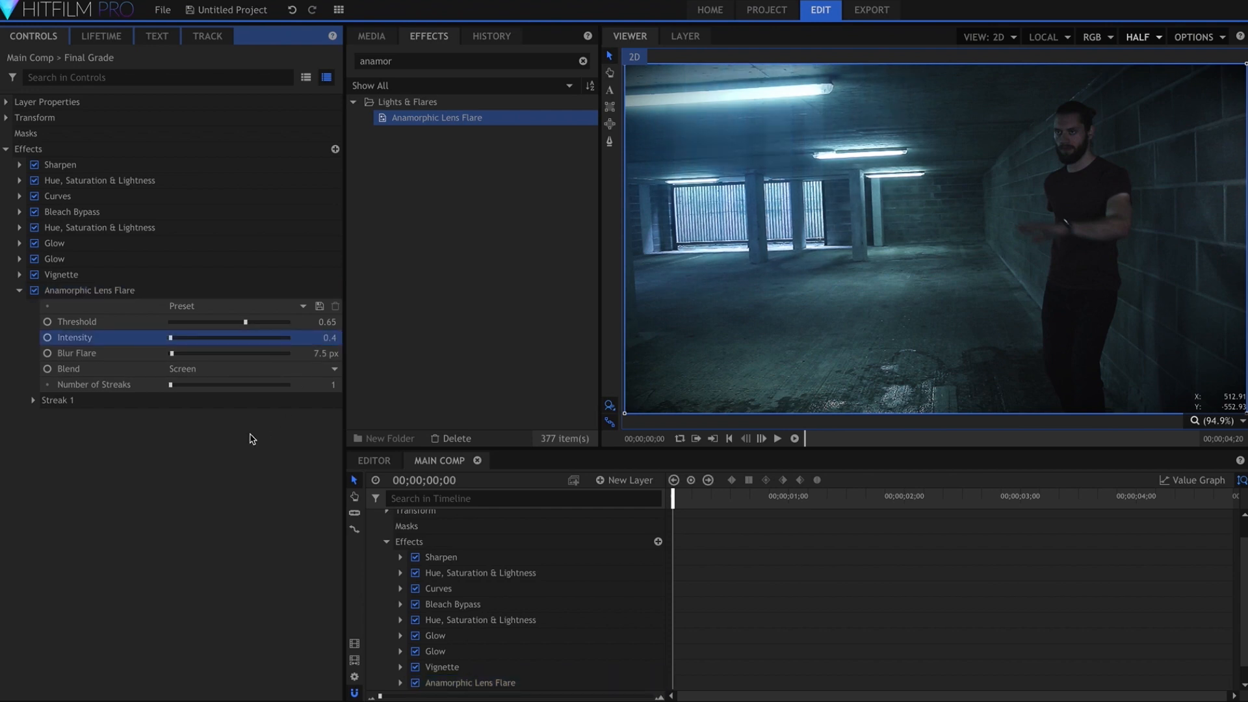
Create a grade layer named Oli Grade and place it directly below the Final Grade layer
{"action": "type", "text": "Oli"}
{"action": "type", "text": " Grade"}
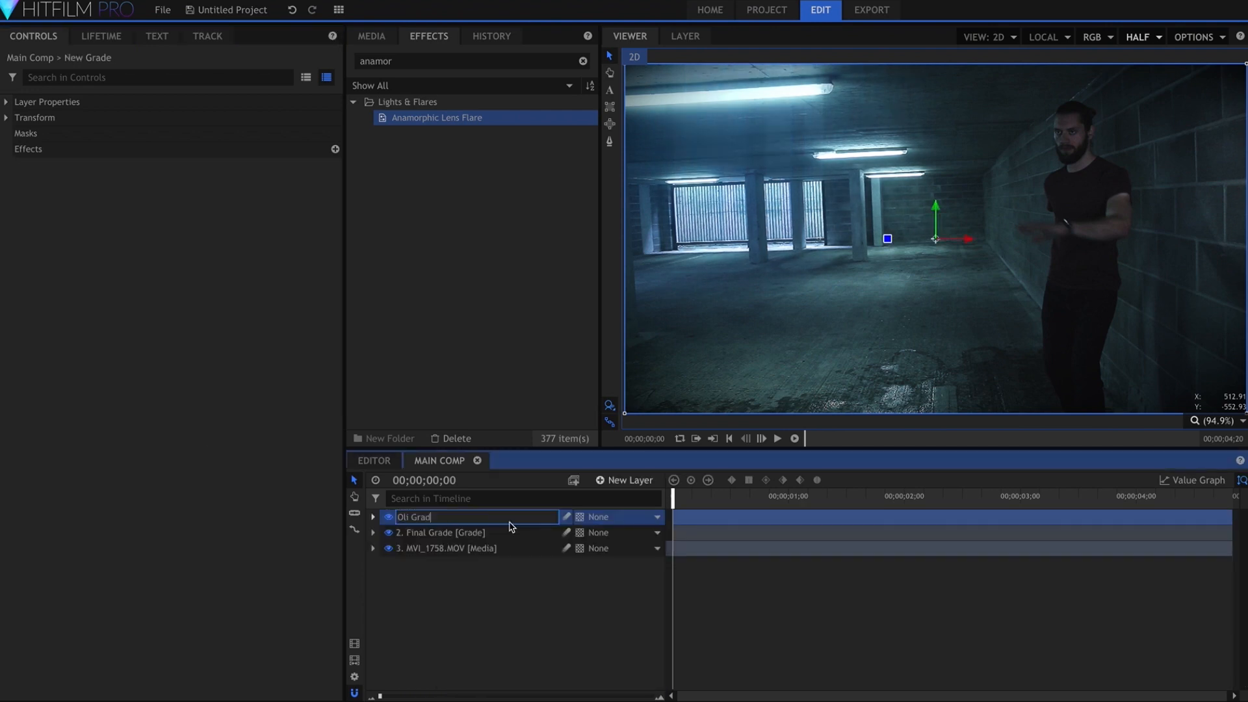
{"action": "key", "text": "Return"}
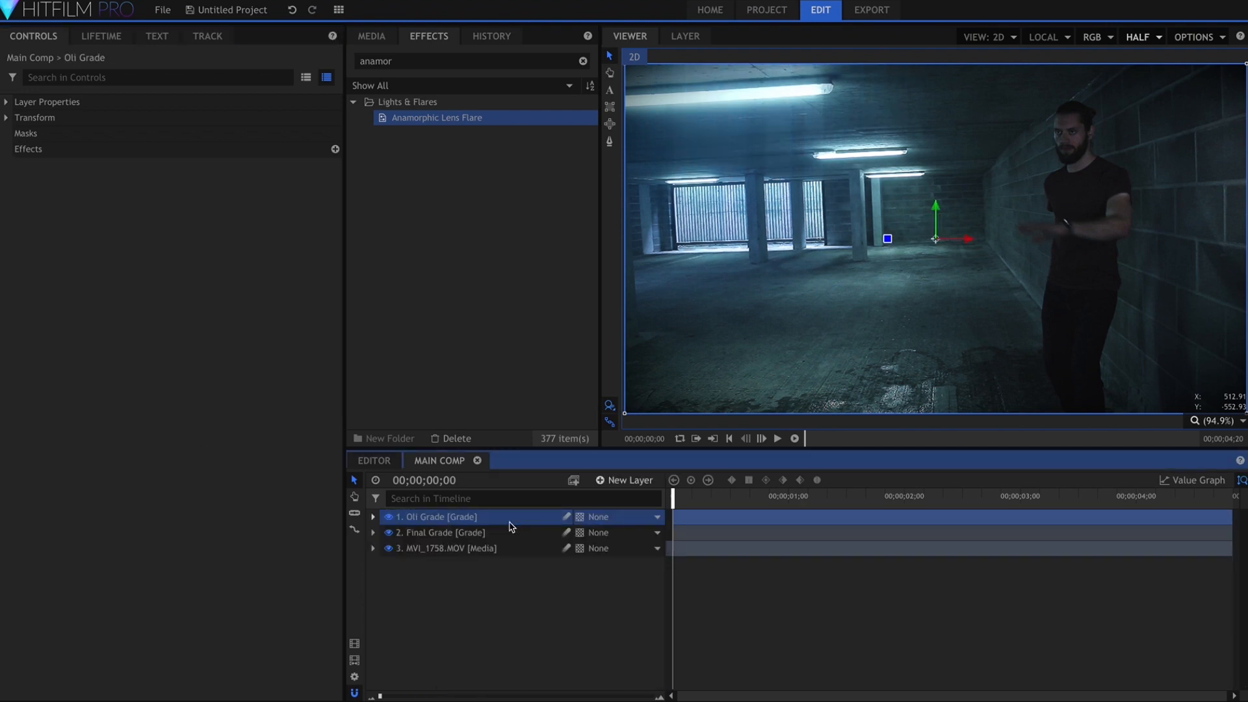
{"action": "left_click_drag", "start_coordinate": [510, 528], "coordinate": [511, 538]}
{"action": "left_click_drag", "start_coordinate": [511, 538], "coordinate": [512, 541]}
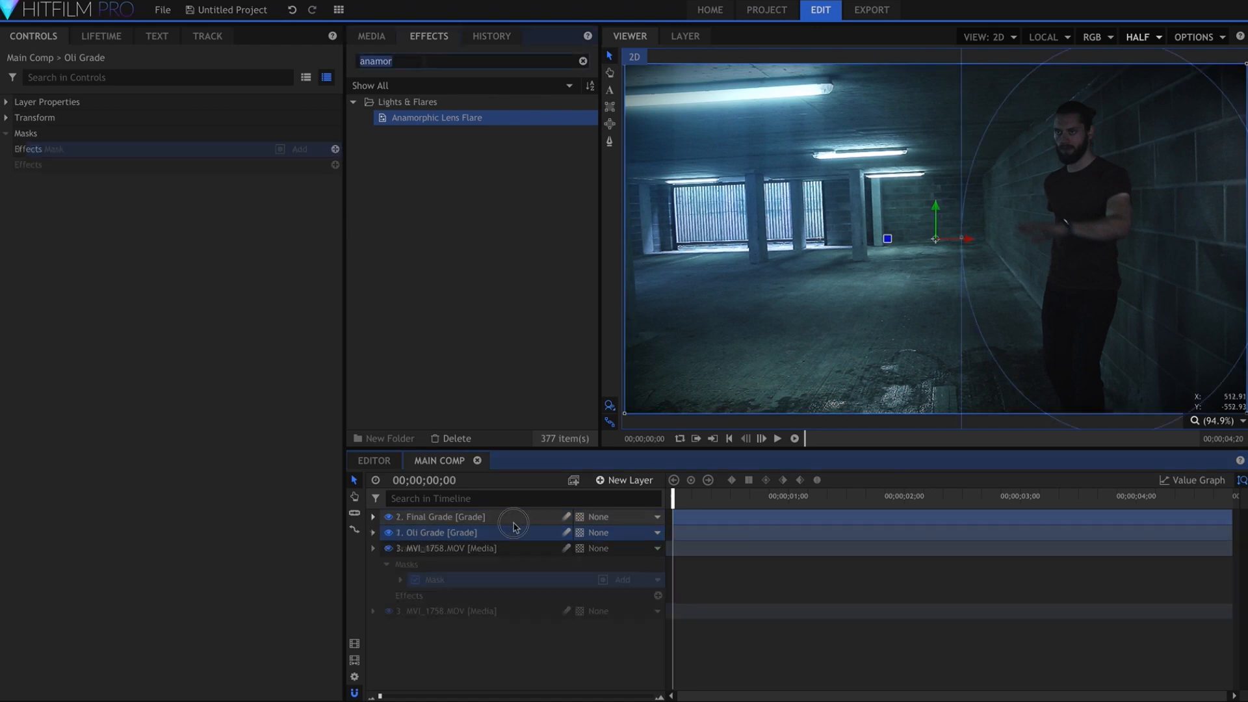
Add the Levels Histogram effect to the Oli Grade layer and set Input White to 0.49
{"action": "left_click", "coordinate": [583, 61]}
{"action": "left_click", "coordinate": [424, 61]}
{"action": "type", "text": "levels"}
{"action": "left_click_drag", "start_coordinate": [426, 165], "coordinate": [27, 167]}
{"action": "left_click", "coordinate": [20, 182]}
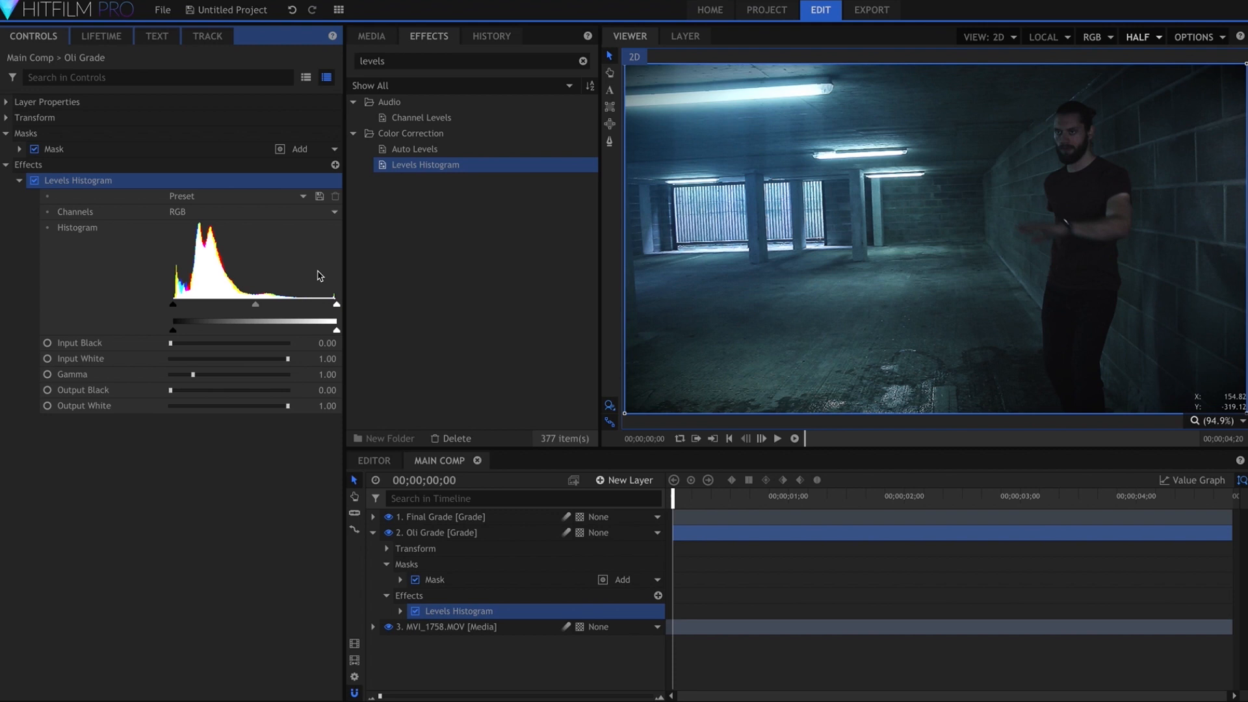
{"action": "left_click_drag", "start_coordinate": [335, 303], "coordinate": [234, 306]}
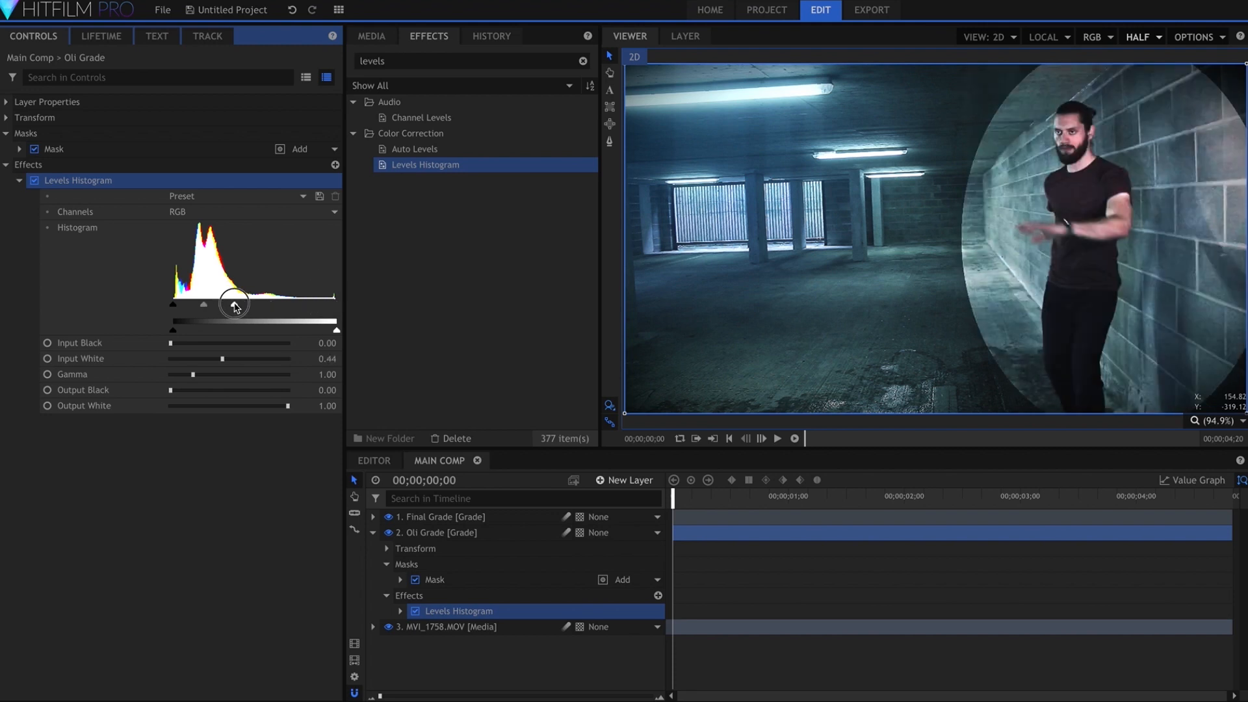
{"action": "left_click_drag", "start_coordinate": [247, 306], "coordinate": [254, 307]}
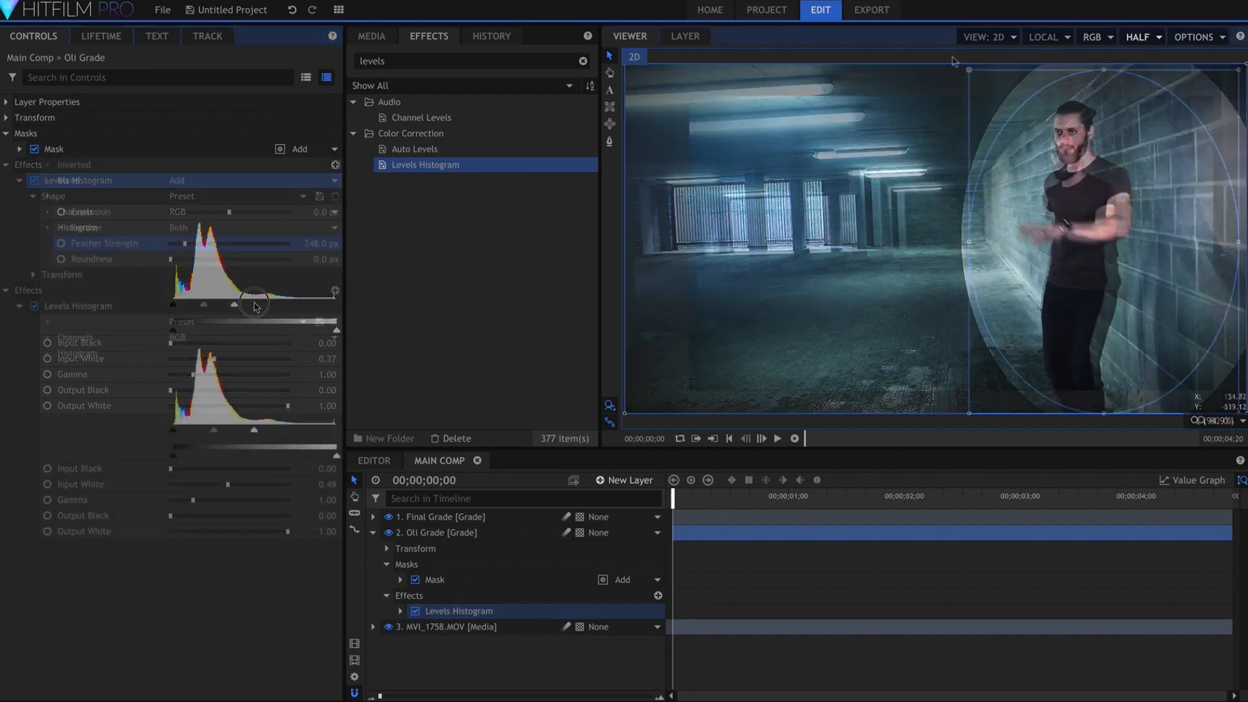
Set the Oli Grade mask's Feather Strength to 248 px and resize its ellipse around the man
{"action": "left_click_drag", "start_coordinate": [965, 67], "coordinate": [954, 60]}
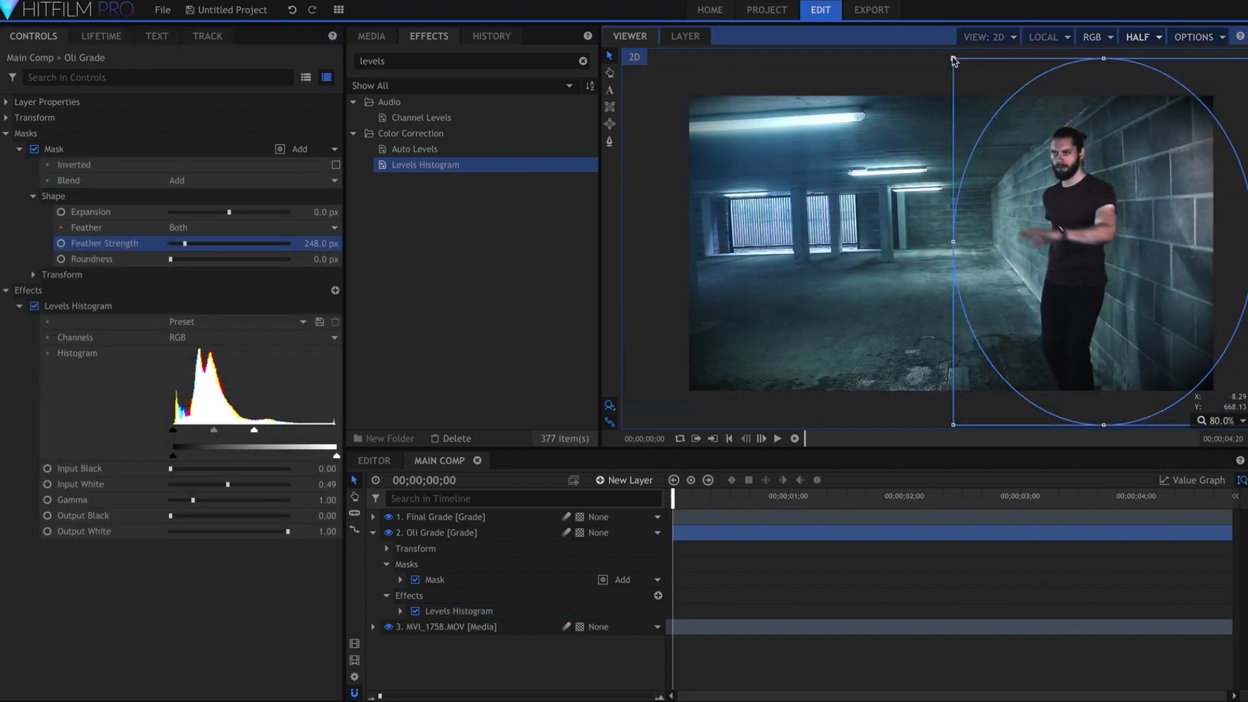
{"action": "left_click", "coordinate": [254, 613]}
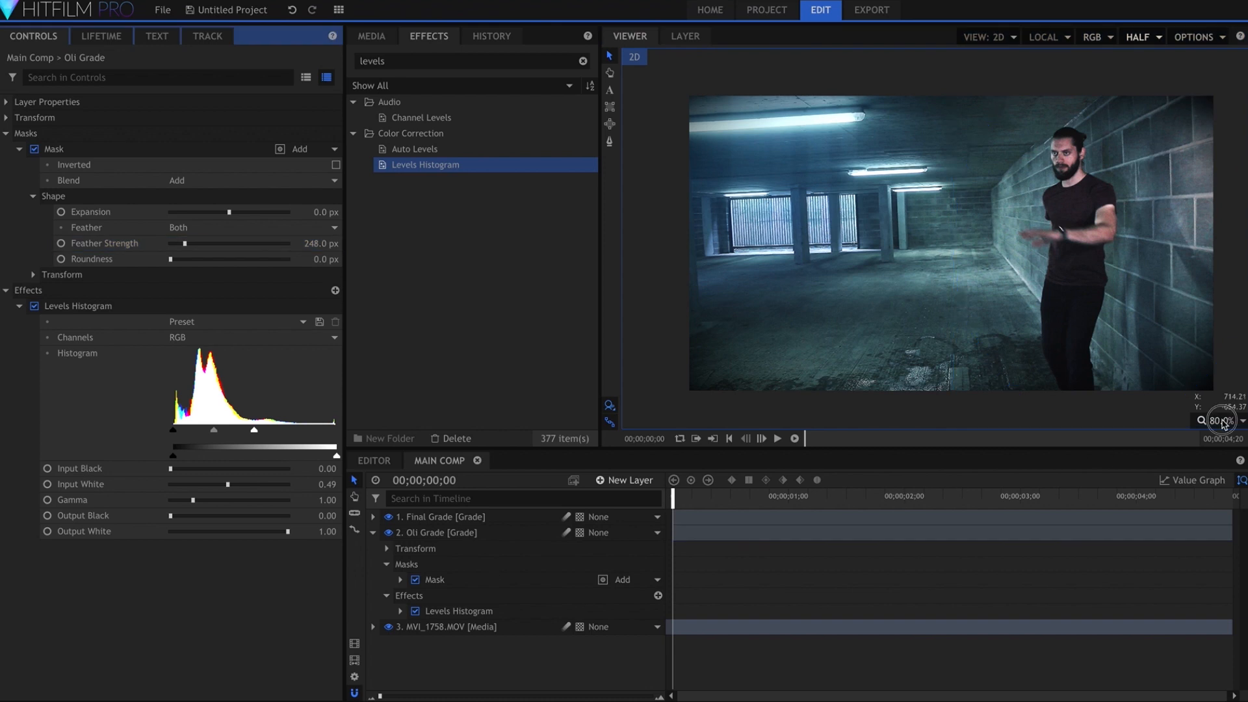
{"action": "left_click", "coordinate": [1224, 423]}
{"action": "left_click", "coordinate": [1214, 562]}
{"action": "left_click", "coordinate": [786, 585]}
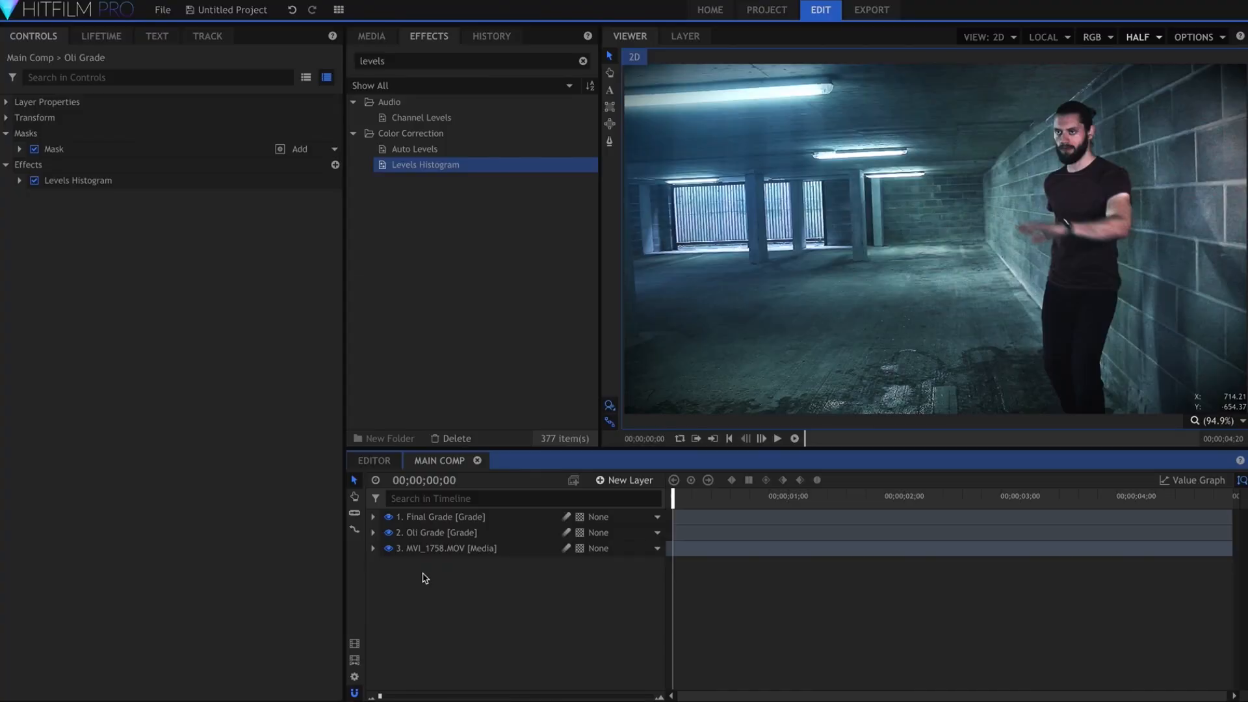
Play the graded composite, hide the Final Grade and Oli Grade layers, and play the ungraded clip for comparison
{"action": "key", "text": "space"}
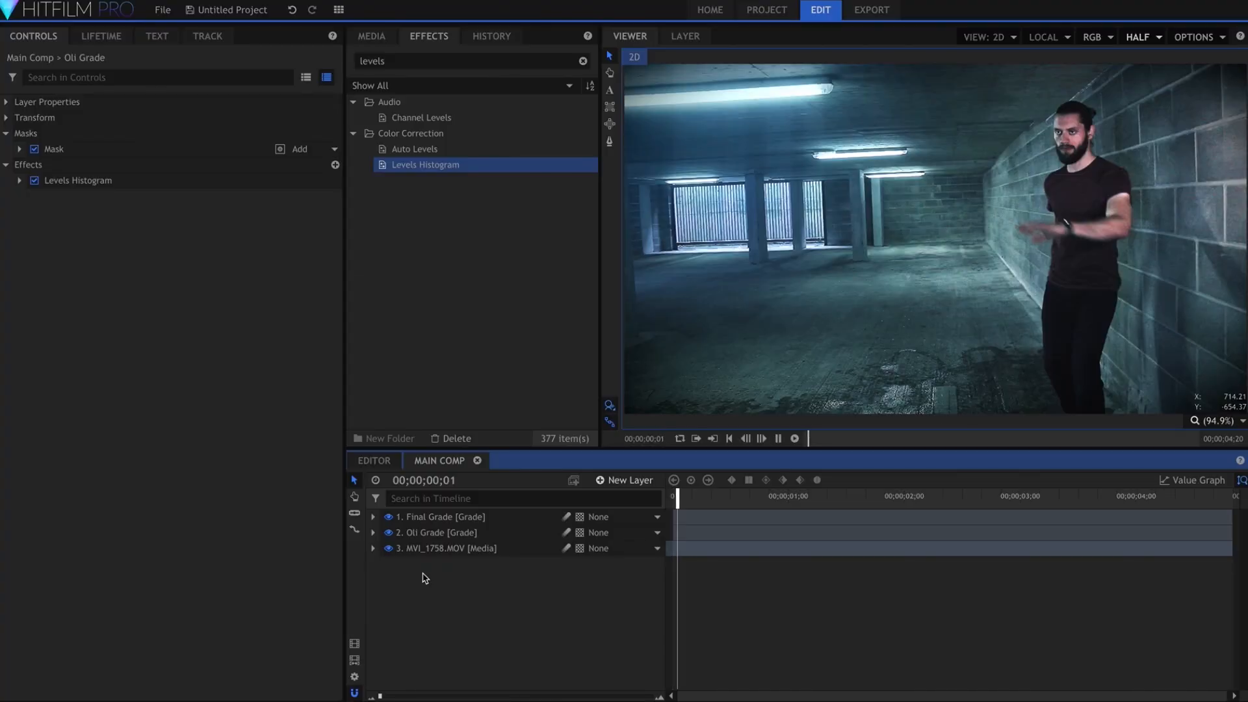
{"action": "key", "text": "space"}
{"action": "left_click", "coordinate": [388, 517]}
{"action": "left_click", "coordinate": [389, 533]}
{"action": "key", "text": "space"}
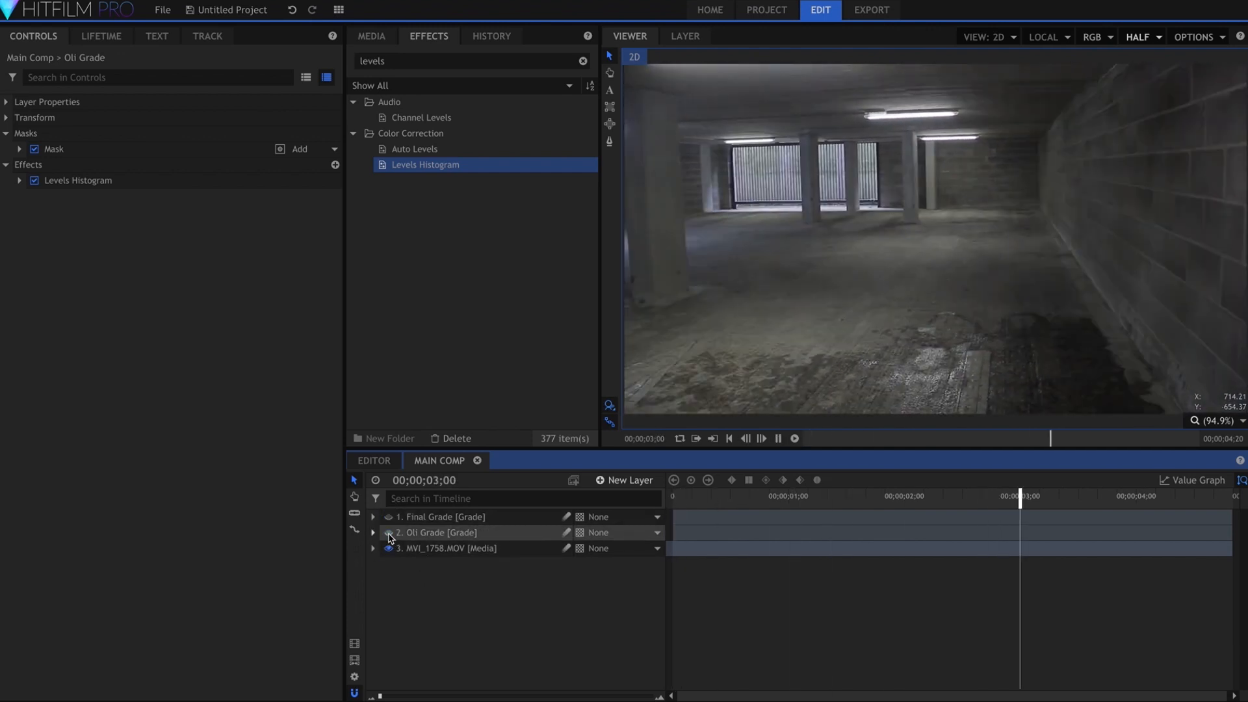
Lower the viewer quality to Quarter and play the clip
{"action": "left_click", "coordinate": [1156, 37]}
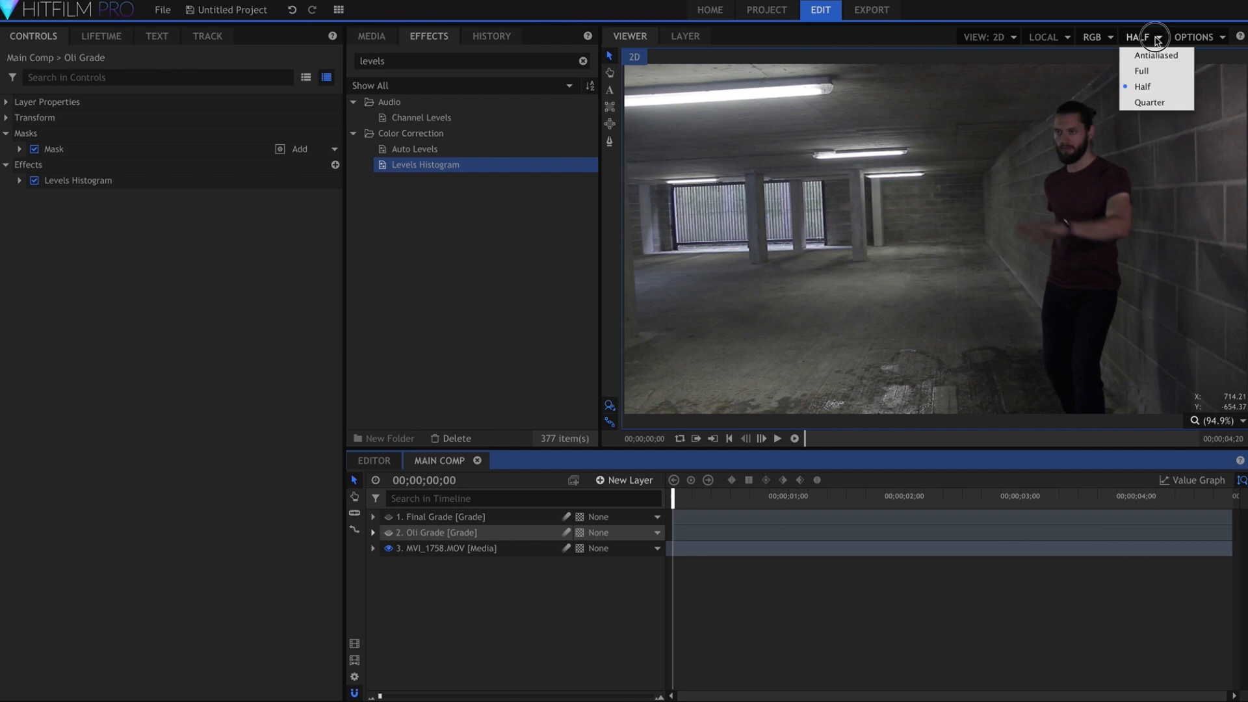
{"action": "left_click", "coordinate": [1149, 102]}
{"action": "key", "text": "space"}
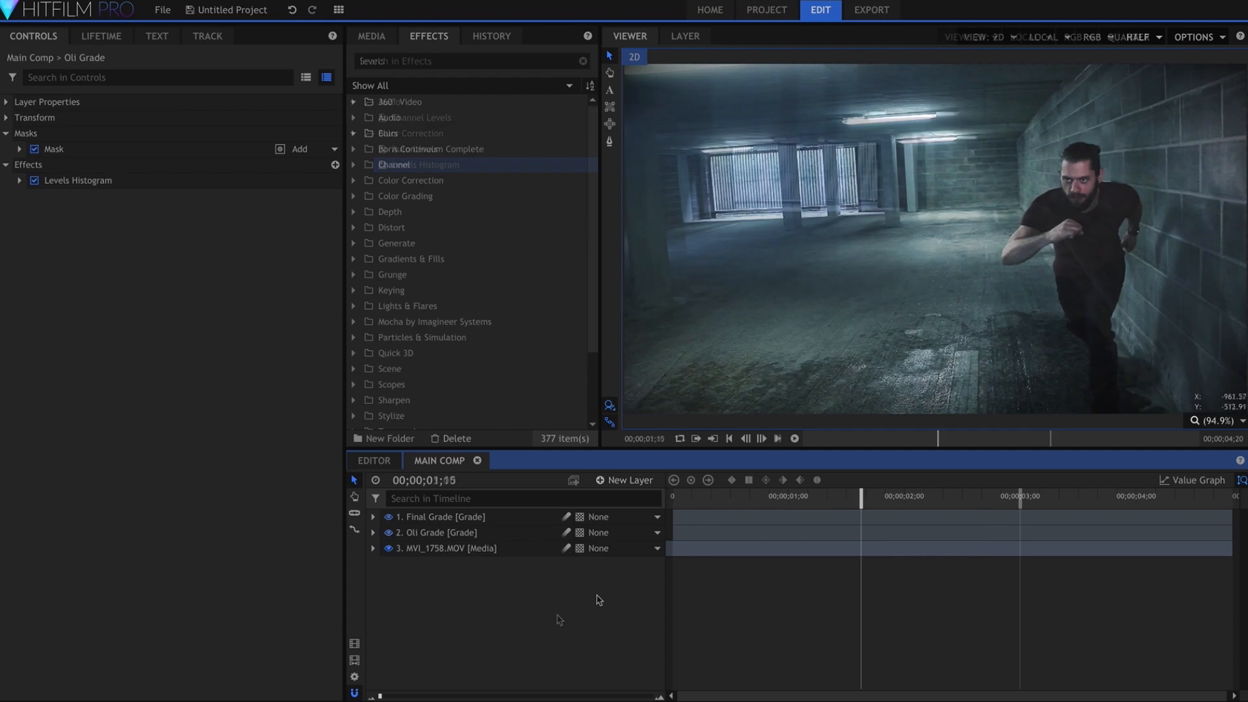
Add a new plane layer to Main Comp and apply the Fill Color effect to it
{"action": "left_click", "coordinate": [632, 481]}
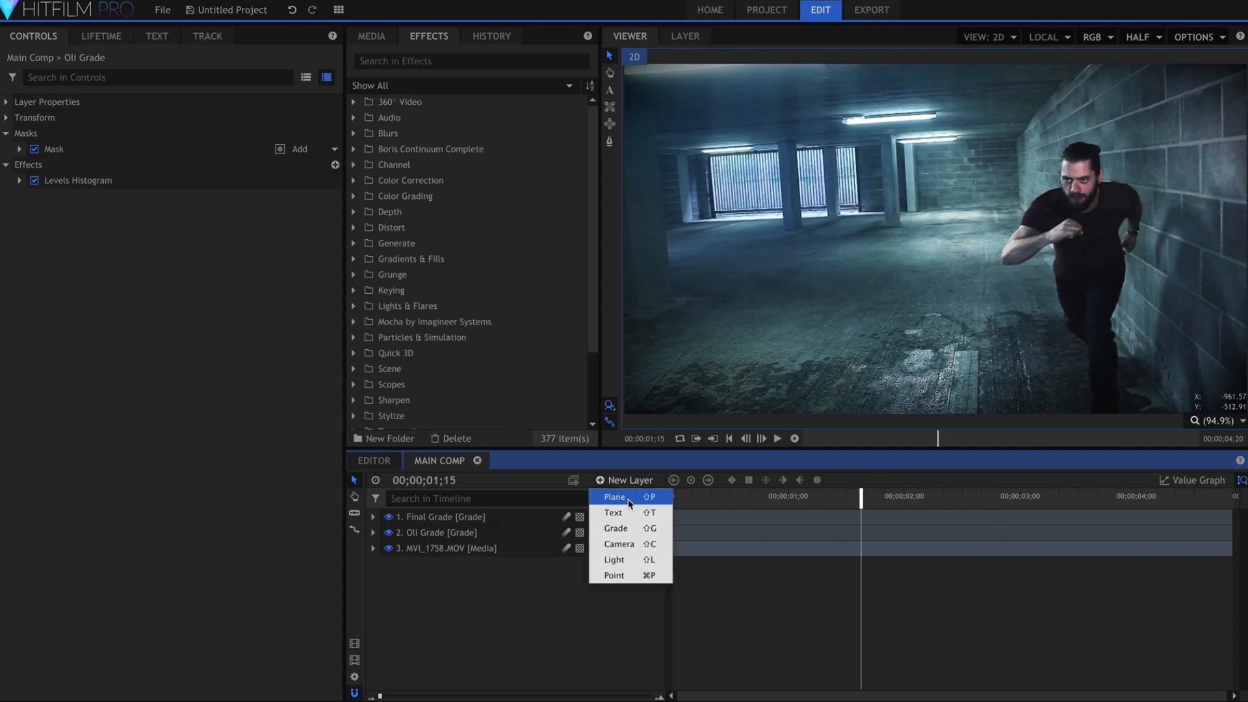
{"action": "left_click", "coordinate": [628, 497]}
{"action": "key", "text": "Return"}
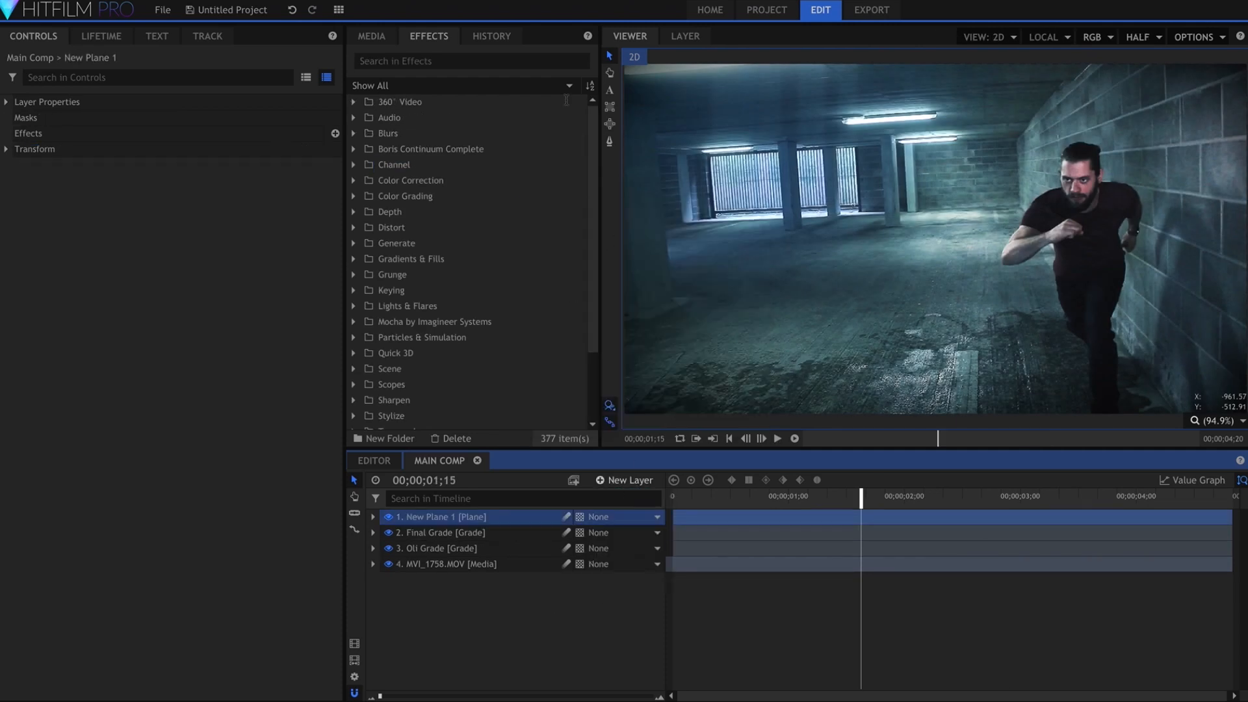
{"action": "left_click", "coordinate": [544, 62]}
{"action": "type", "text": "fill"}
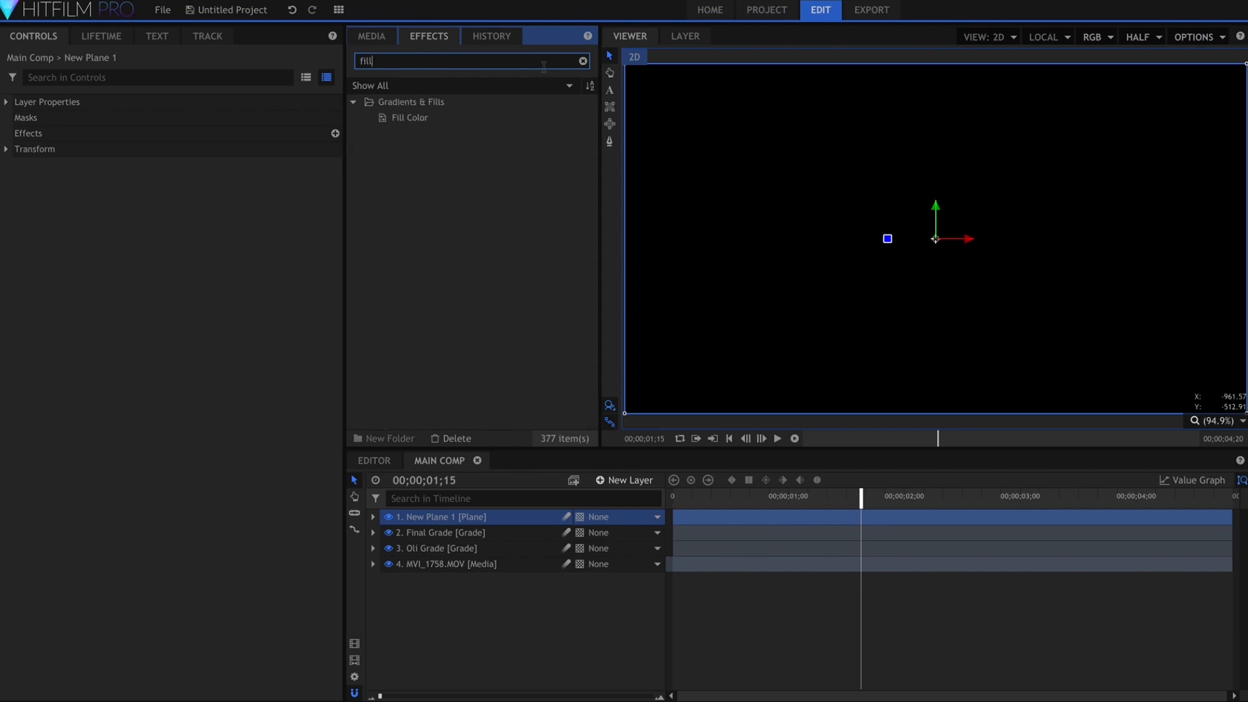
{"action": "left_click_drag", "start_coordinate": [458, 117], "coordinate": [484, 516]}
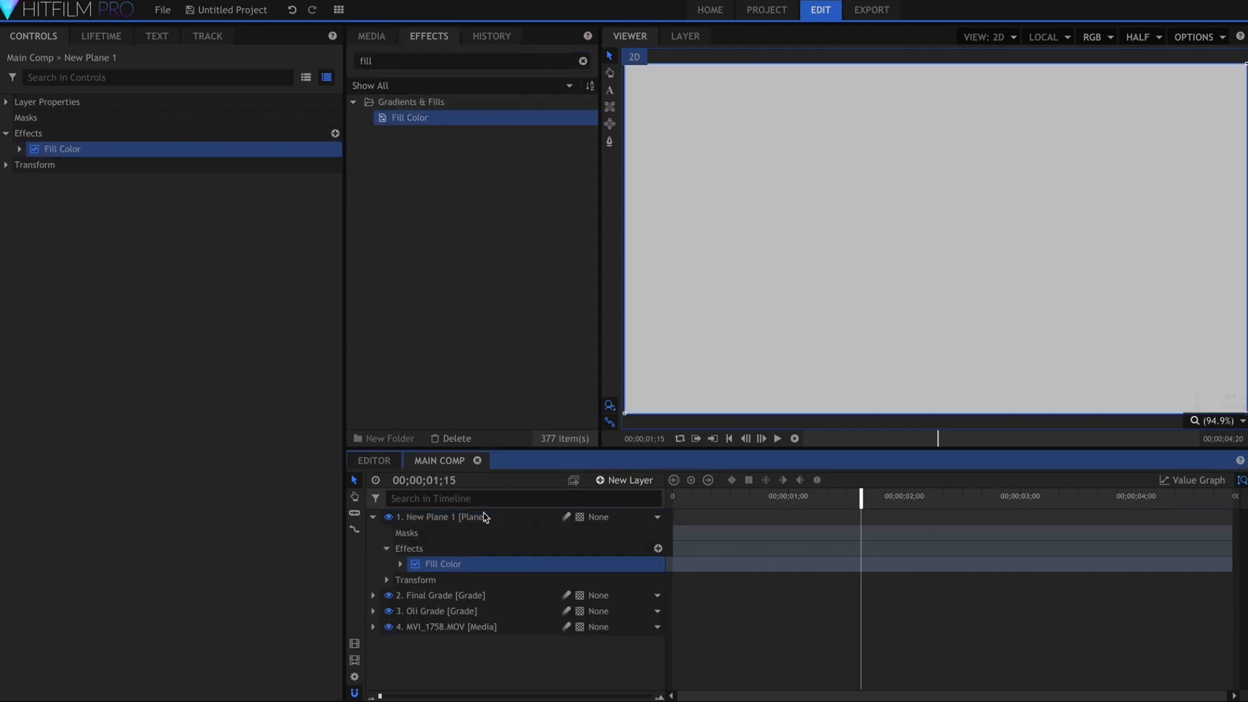
Set the Fill Color's Blend Amount to 100% and the plane's Opacity to 49%
{"action": "double_click", "coordinate": [48, 153]}
{"action": "left_click_drag", "start_coordinate": [260, 196], "coordinate": [352, 195]}
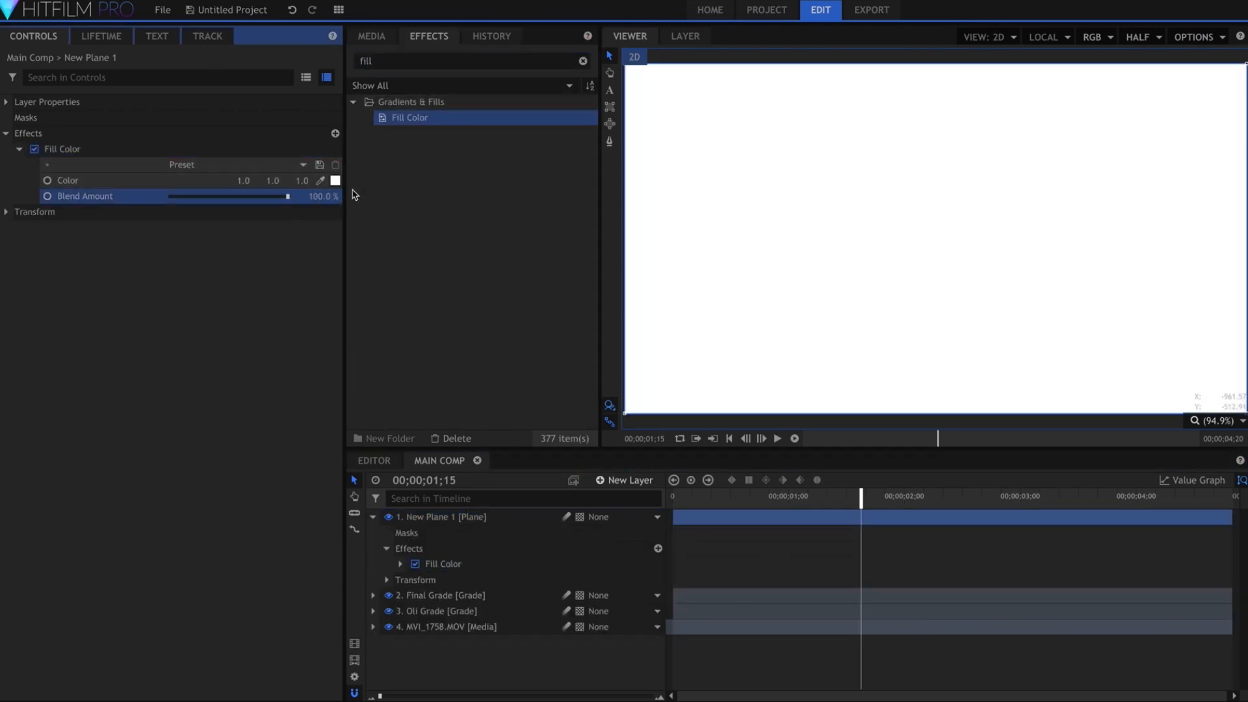
{"action": "left_click", "coordinate": [5, 213]}
{"action": "left_click_drag", "start_coordinate": [257, 227], "coordinate": [228, 227]}
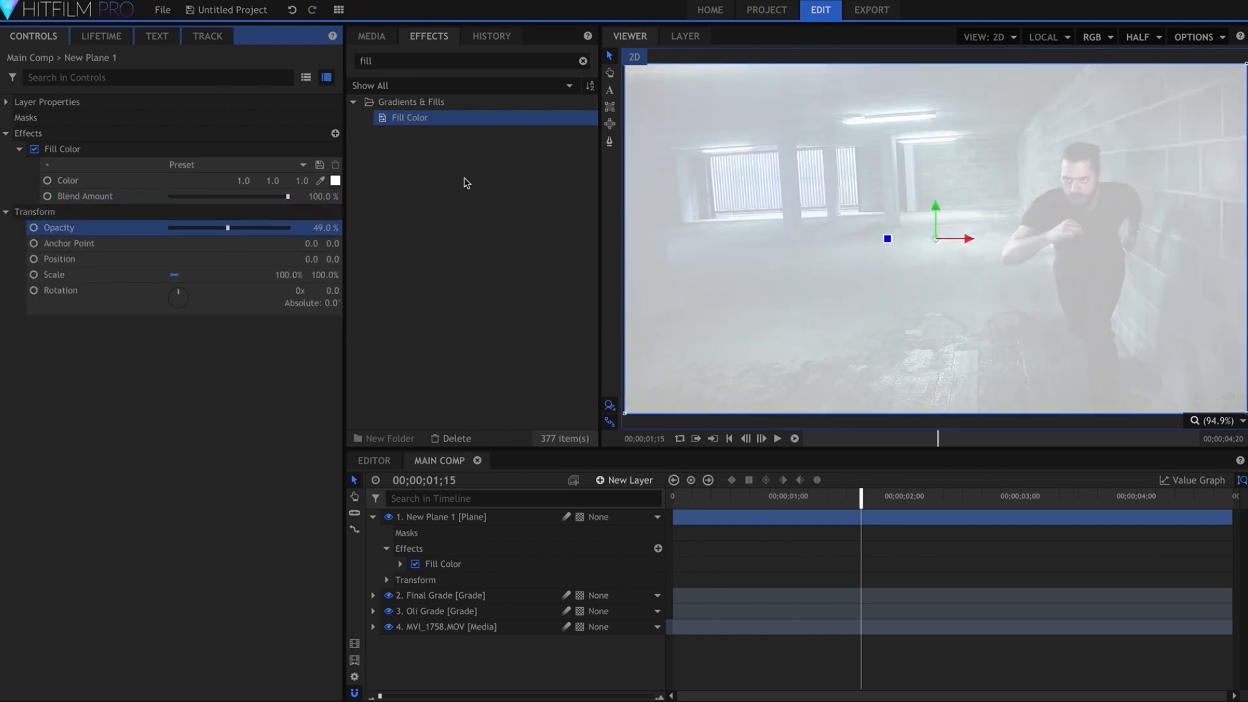
Draw an elliptical mask on the plane over the running man's head and torso and shift it slightly down
{"action": "left_click", "coordinate": [611, 134]}
{"action": "left_click_drag", "start_coordinate": [1082, 232], "coordinate": [1121, 149]}
{"action": "left_click_drag", "start_coordinate": [1131, 137], "coordinate": [1131, 136]}
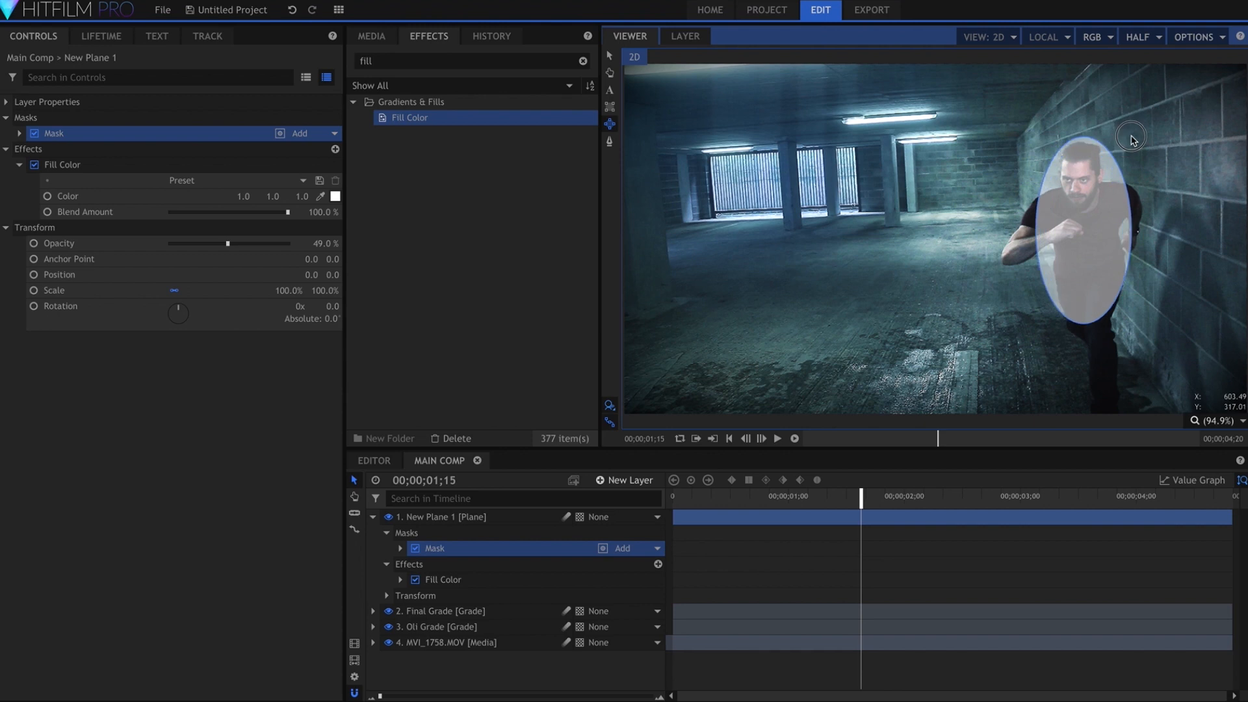
{"action": "left_click", "coordinate": [607, 59]}
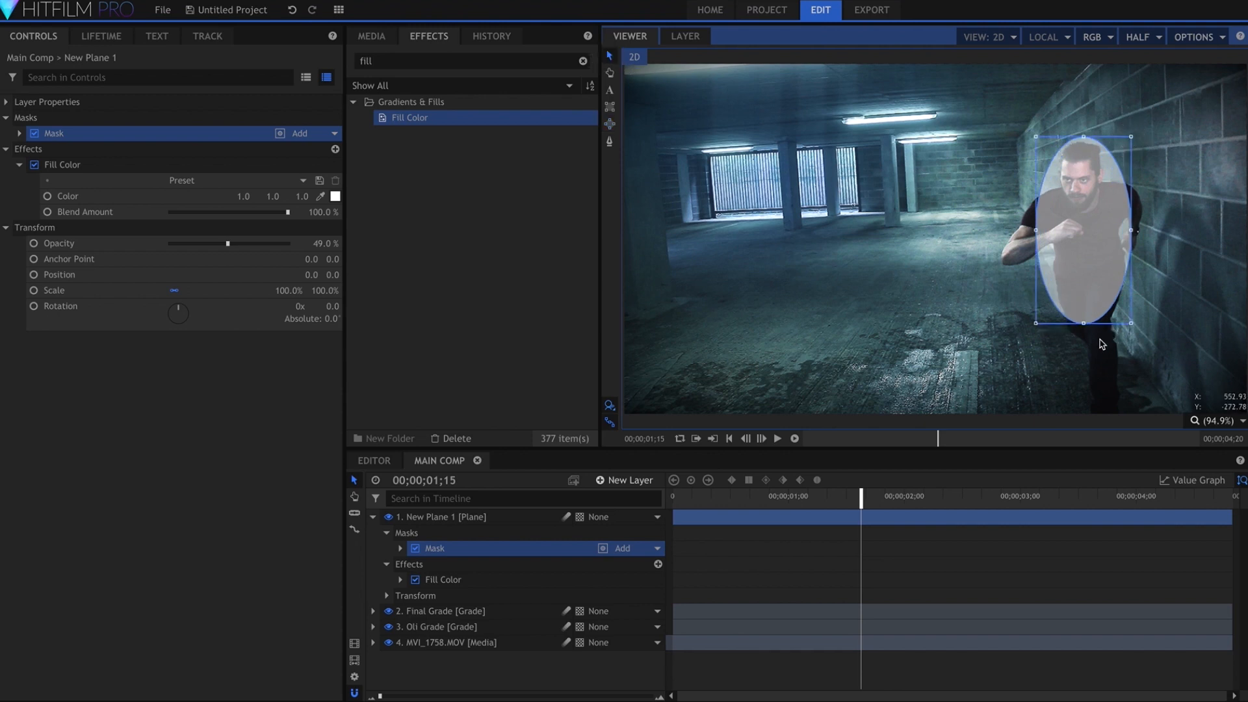
{"action": "left_click_drag", "start_coordinate": [1061, 316], "coordinate": [1064, 330]}
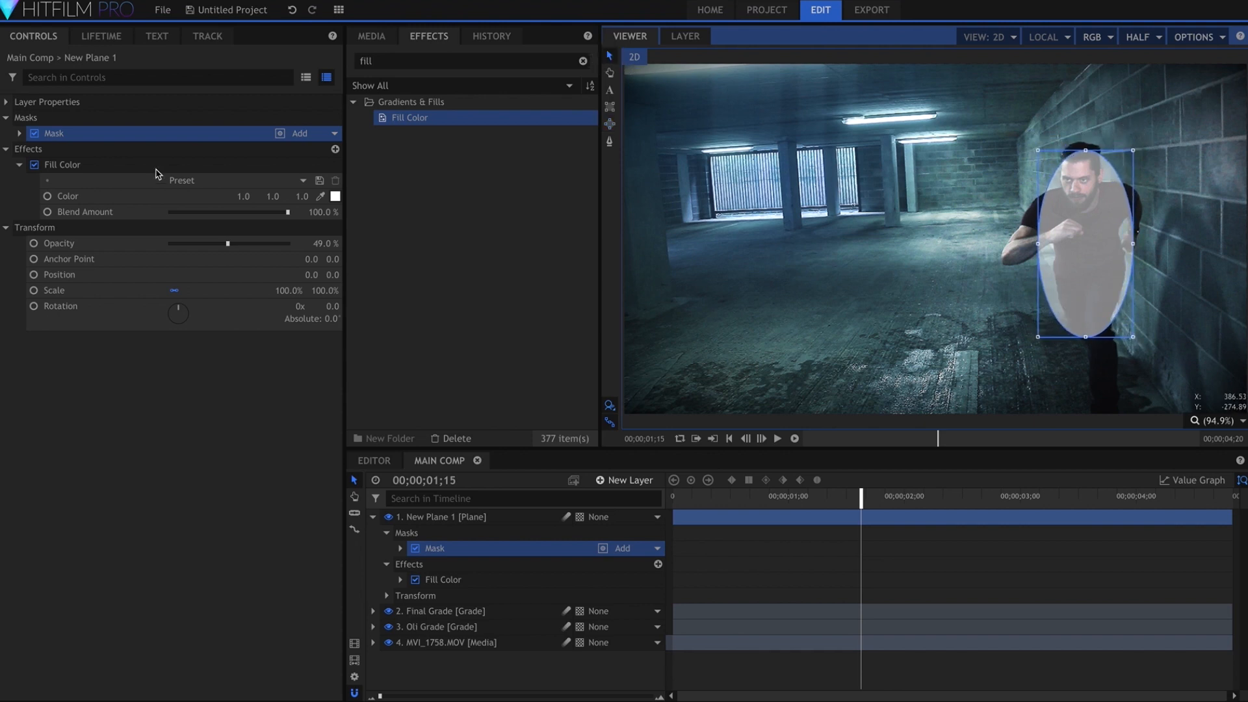
Set the plane mask's Feather Strength to 81 px and the plane's Opacity to 45%
{"action": "left_click", "coordinate": [19, 132]}
{"action": "left_click", "coordinate": [33, 180]}
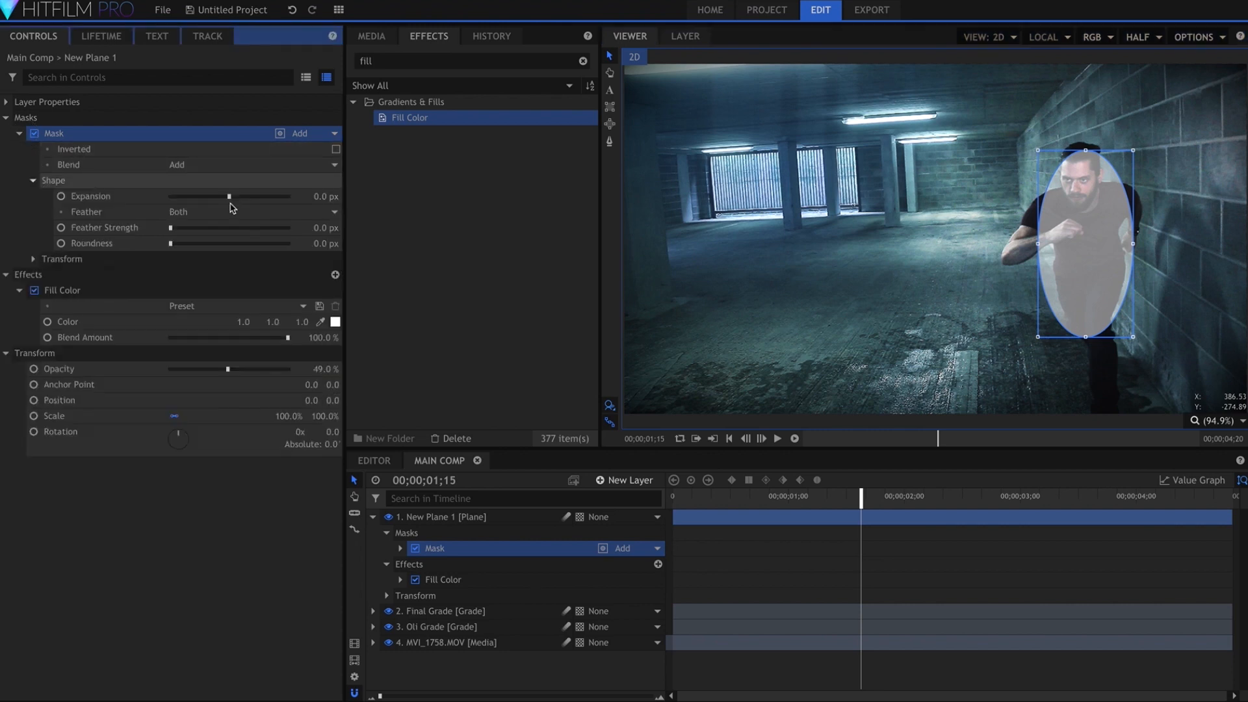
{"action": "left_click", "coordinate": [316, 228]}
{"action": "mouse_move", "coordinate": [316, 227]}
{"action": "left_mouse_down"}
{"action": "mouse_move", "coordinate": [330, 227]}
{"action": "mouse_move", "coordinate": [316, 228]}
{"action": "left_mouse_up"}
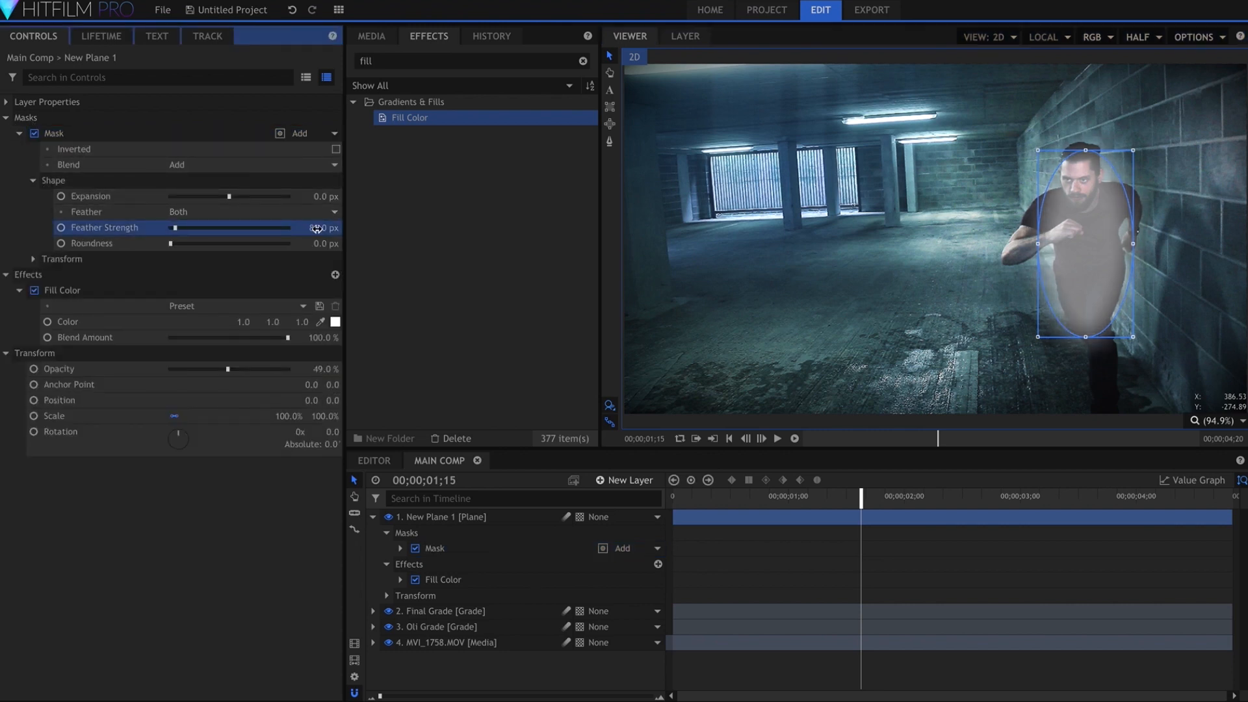
{"action": "type", "text": "45"}
{"action": "key", "text": "Return"}
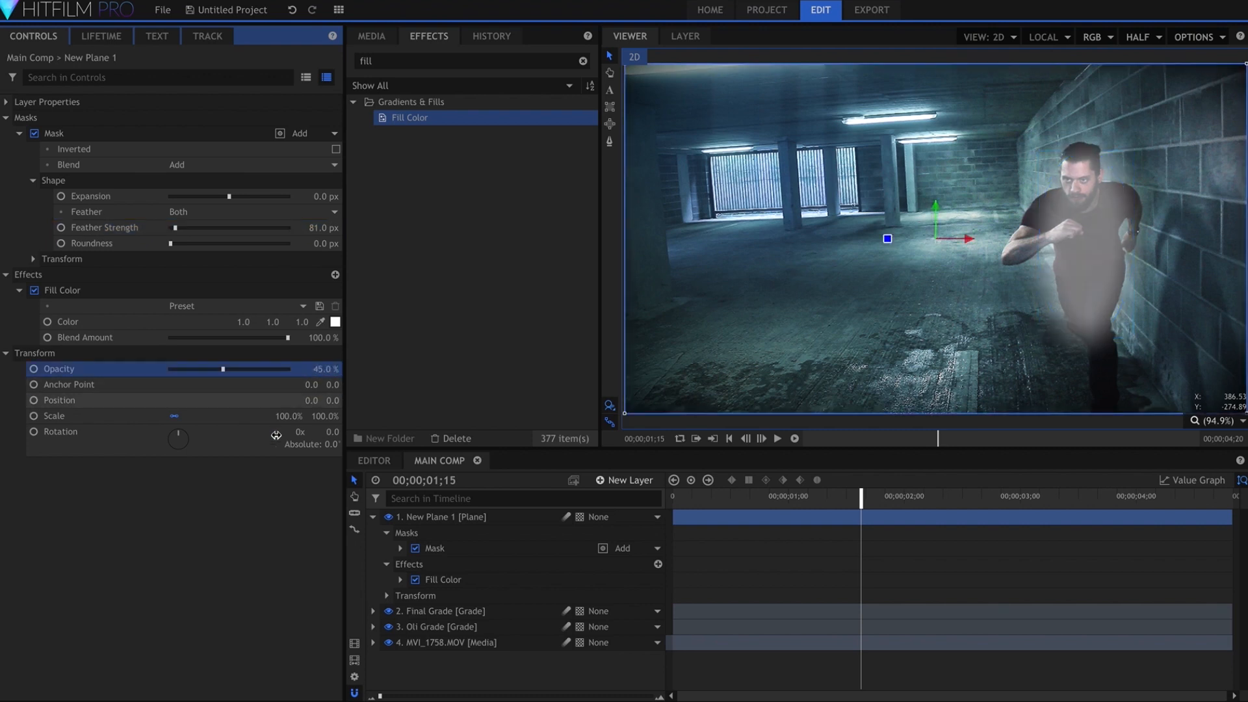
{"action": "left_click", "coordinate": [227, 520]}
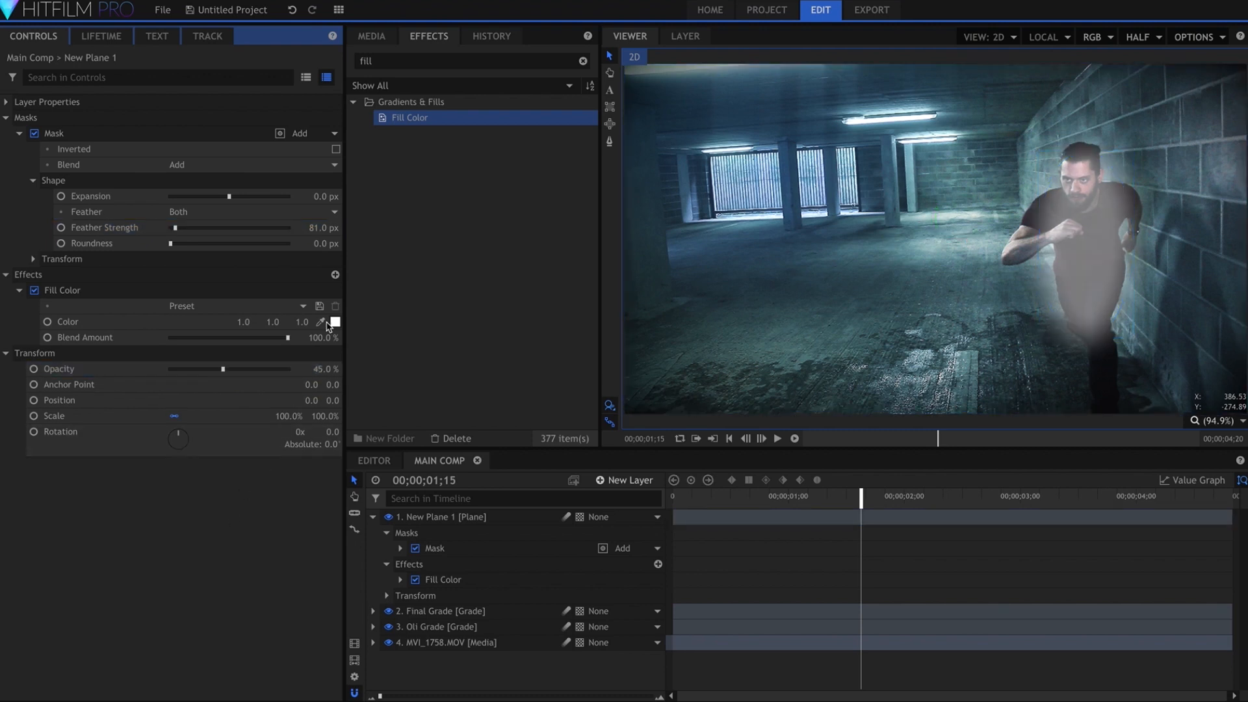
Create a composite shot named Oli Matte with the MVI_1758.MOV clip and New Plane 1 above it
{"action": "left_click", "coordinate": [389, 38]}
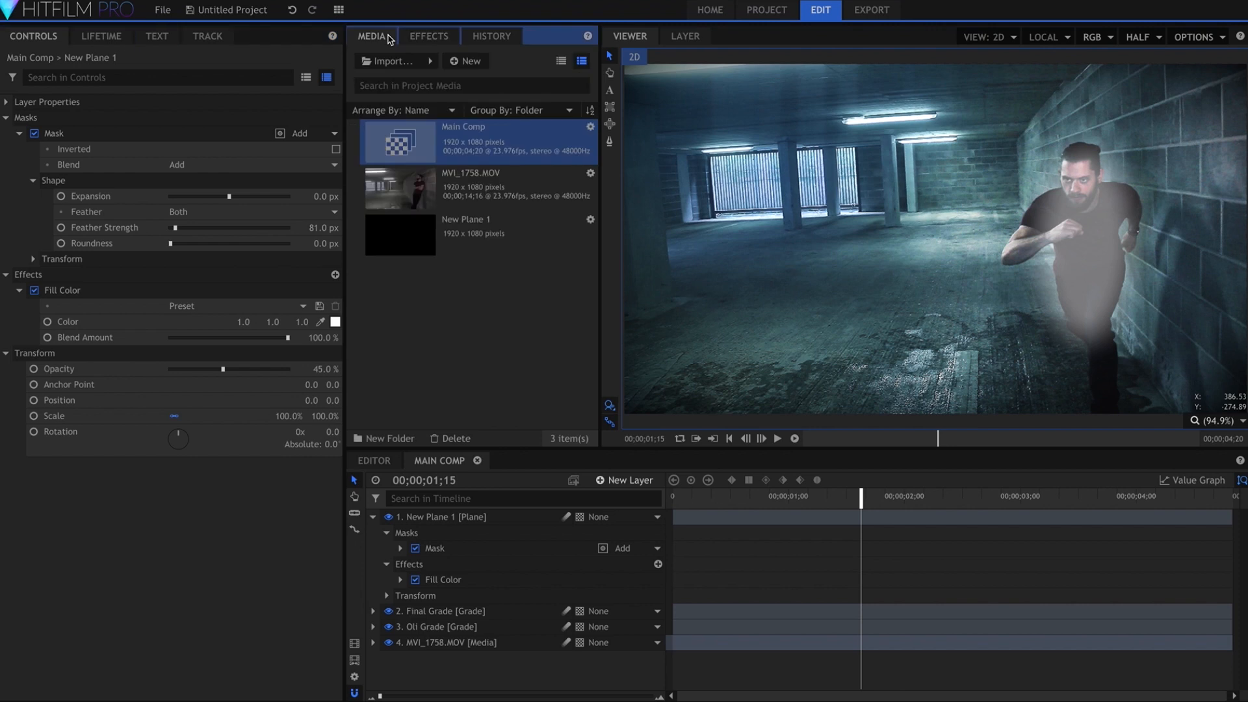
{"action": "left_click", "coordinate": [465, 60]}
{"action": "left_click", "coordinate": [474, 80]}
{"action": "type", "text": "Oli Matte"}
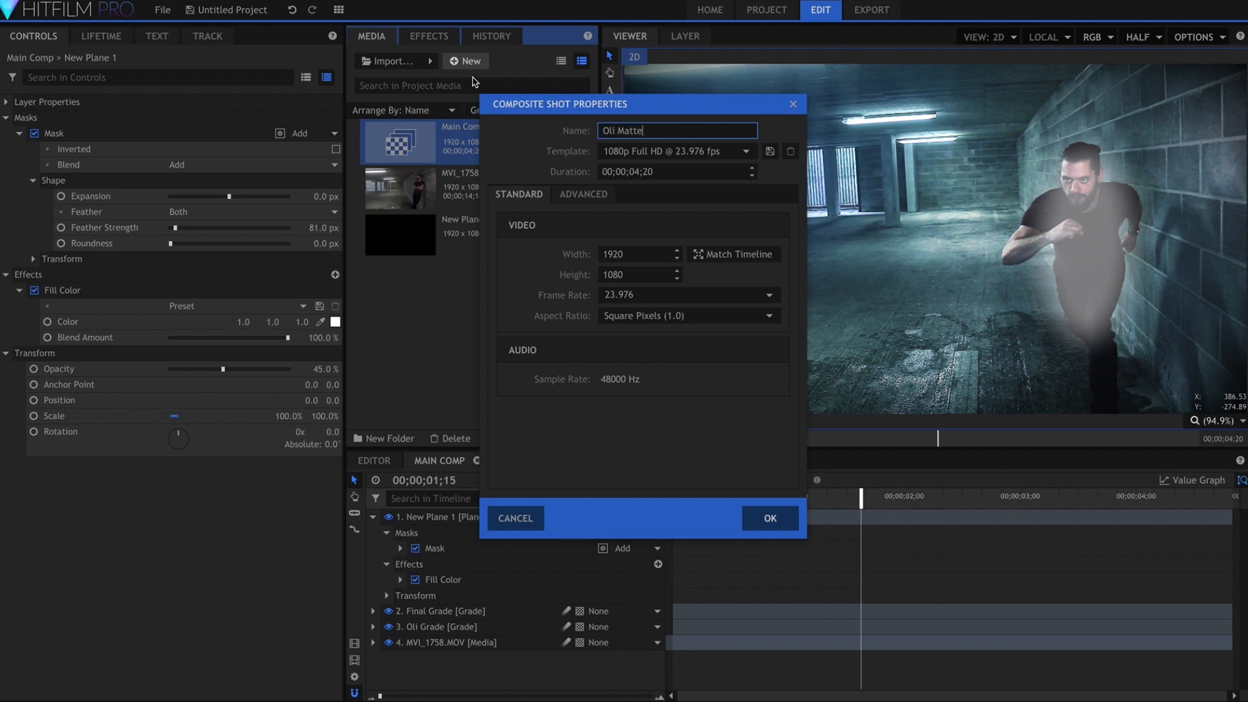
{"action": "key", "text": "Return"}
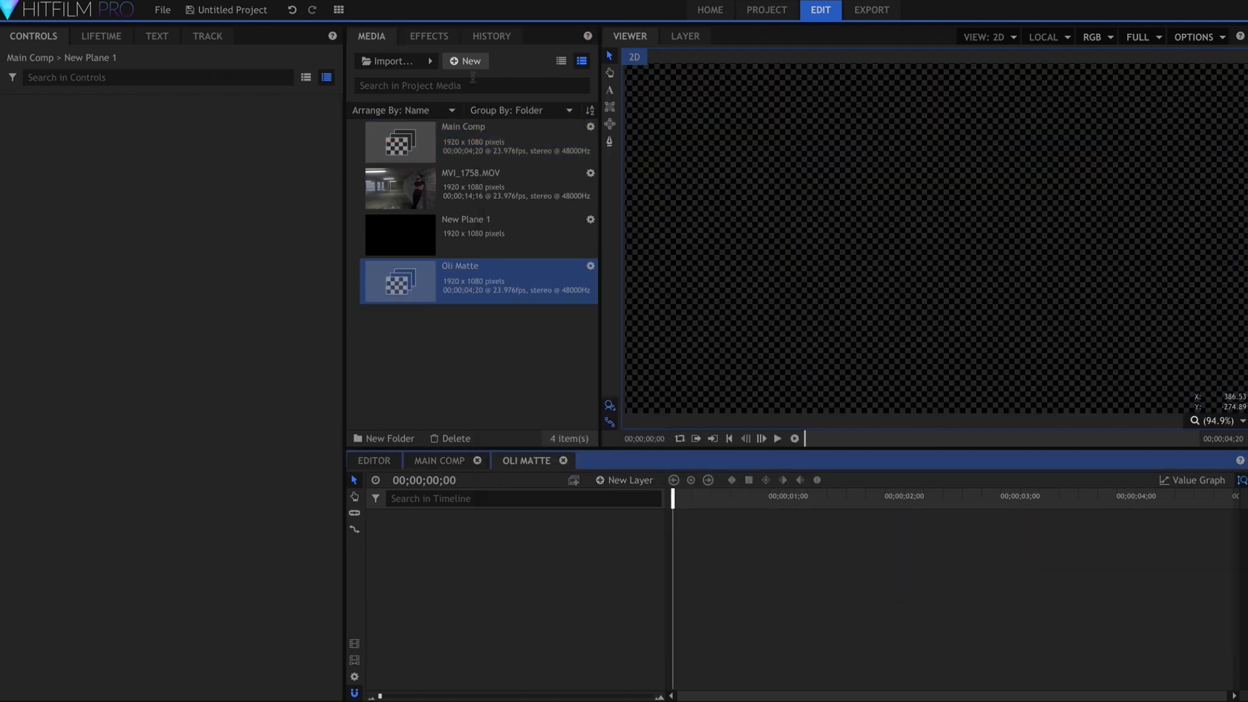
{"action": "left_click_drag", "start_coordinate": [400, 189], "coordinate": [533, 541]}
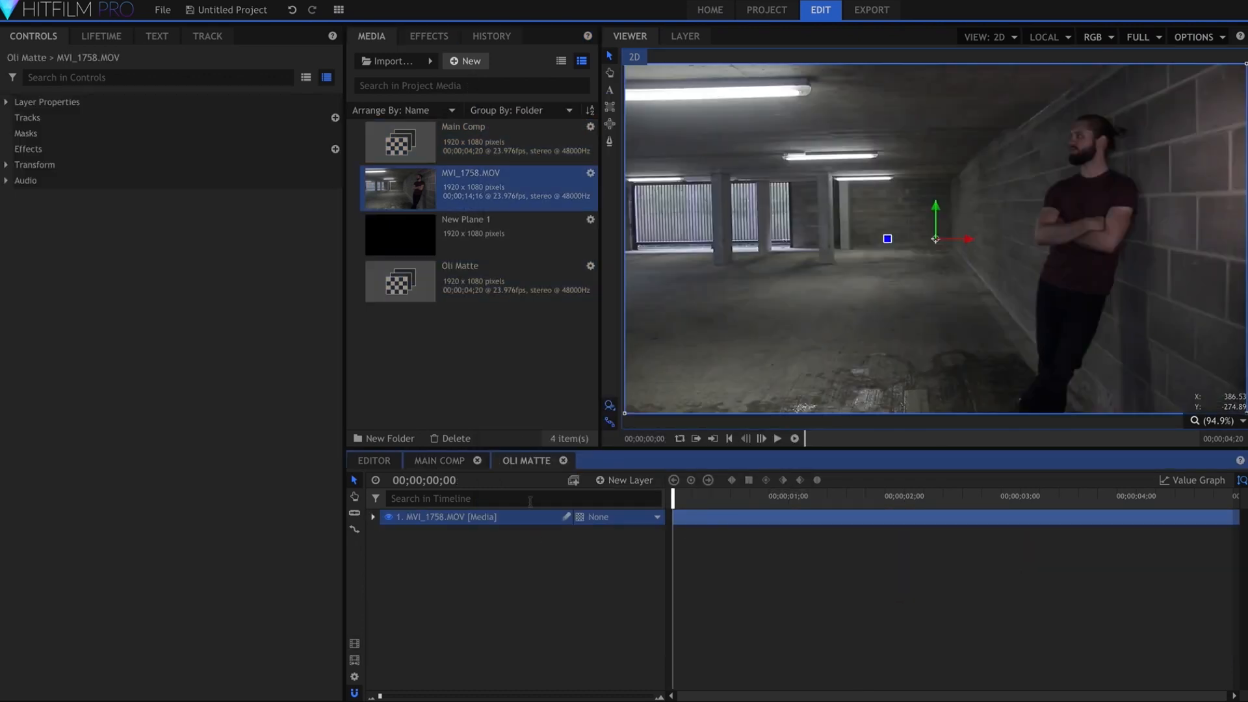
{"action": "left_click_drag", "start_coordinate": [485, 223], "coordinate": [491, 514]}
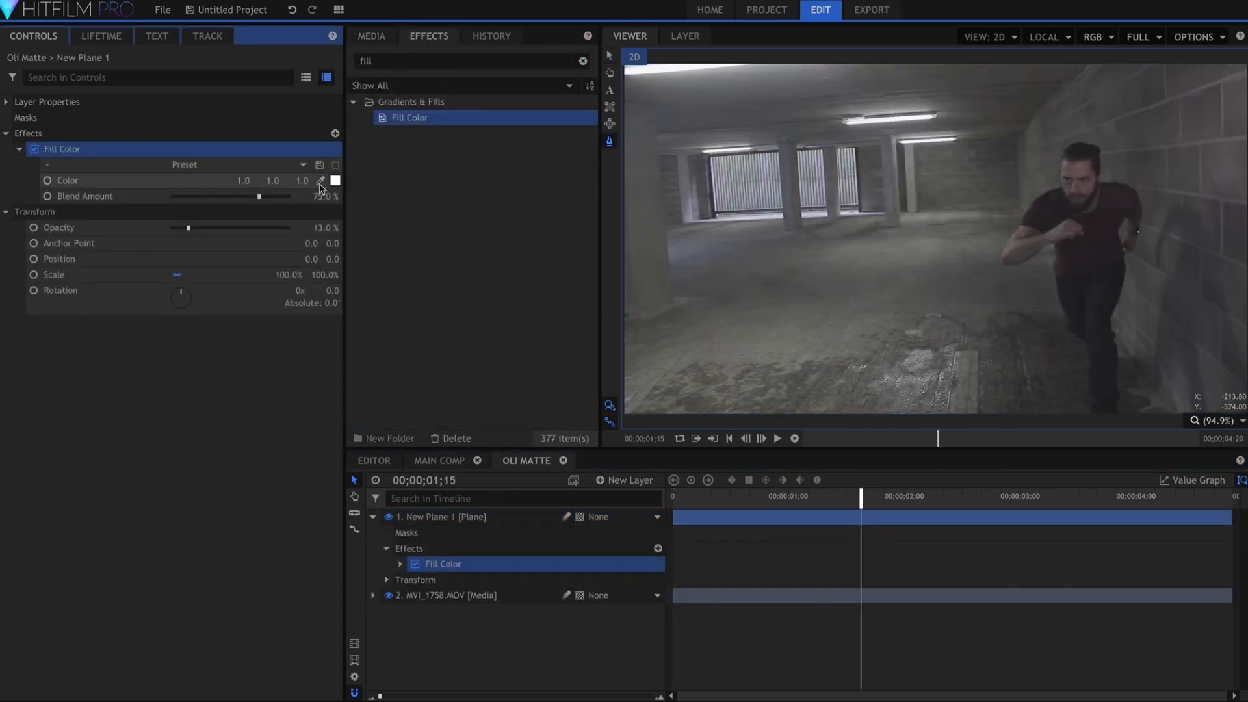
Change the Oli Matte plane's Fill Color to a light red of about 0.9, 0.4, 0.4
{"action": "left_click", "coordinate": [336, 182]}
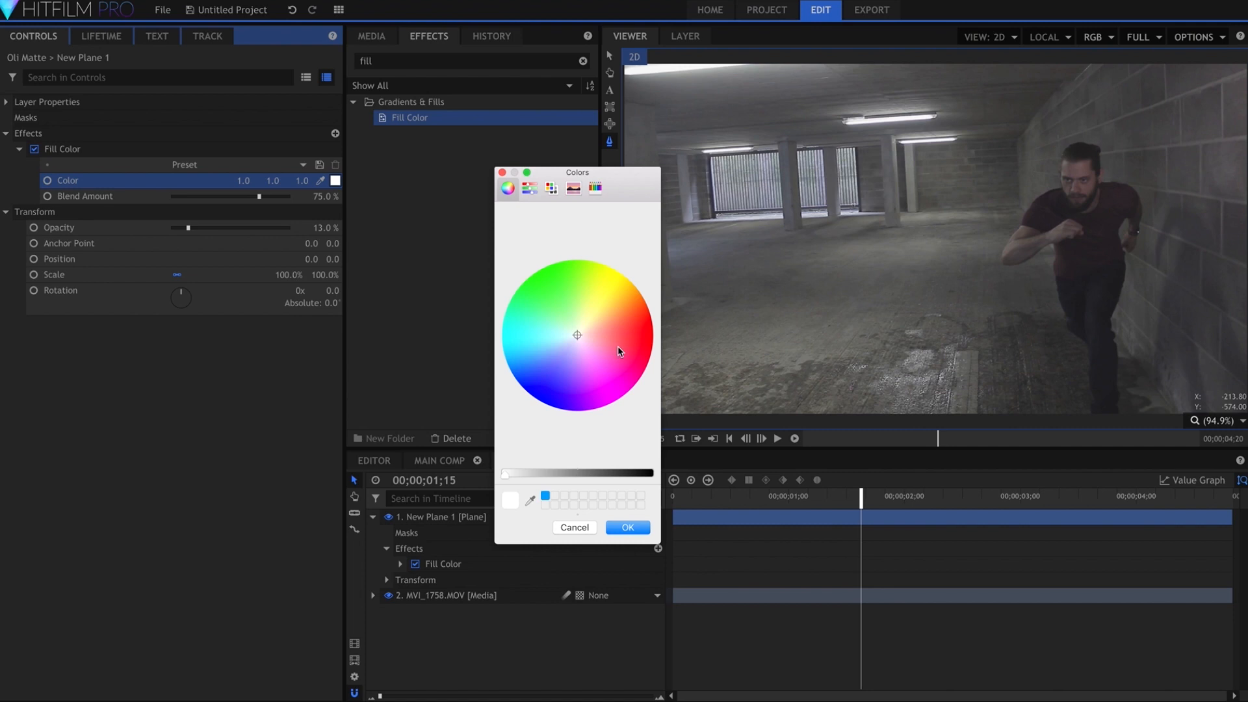
{"action": "left_click", "coordinate": [615, 340]}
{"action": "key", "text": "Return"}
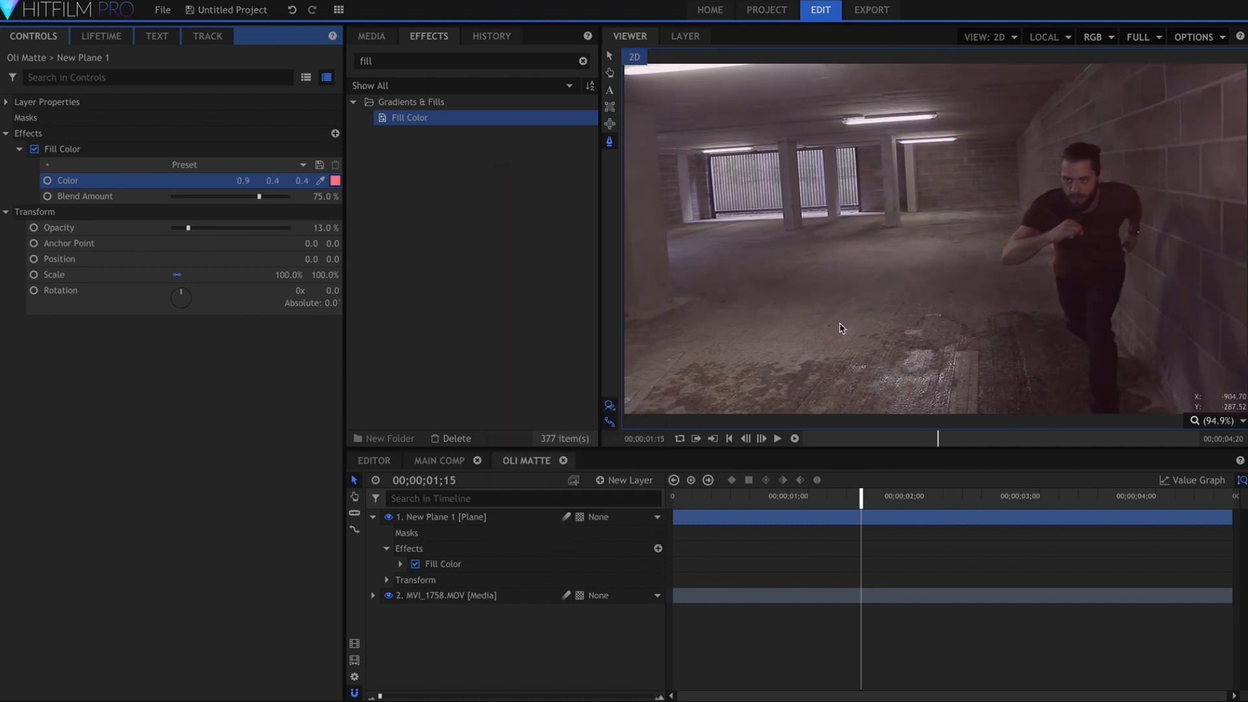
Set the viewer's display quality to Half for masking the running man
{"action": "scroll", "coordinate": [1122, 143], "scroll_direction": "up", "scroll_amount": 3}
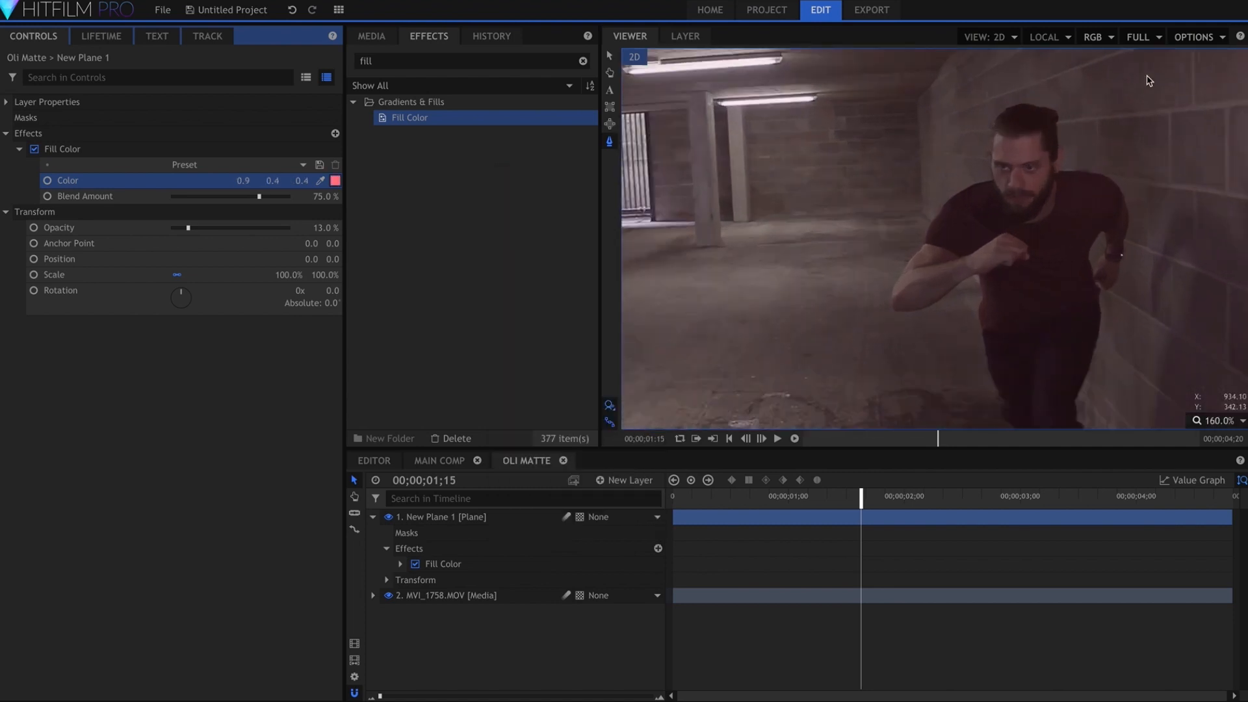
{"action": "left_click", "coordinate": [1140, 37]}
{"action": "left_click", "coordinate": [1141, 86]}
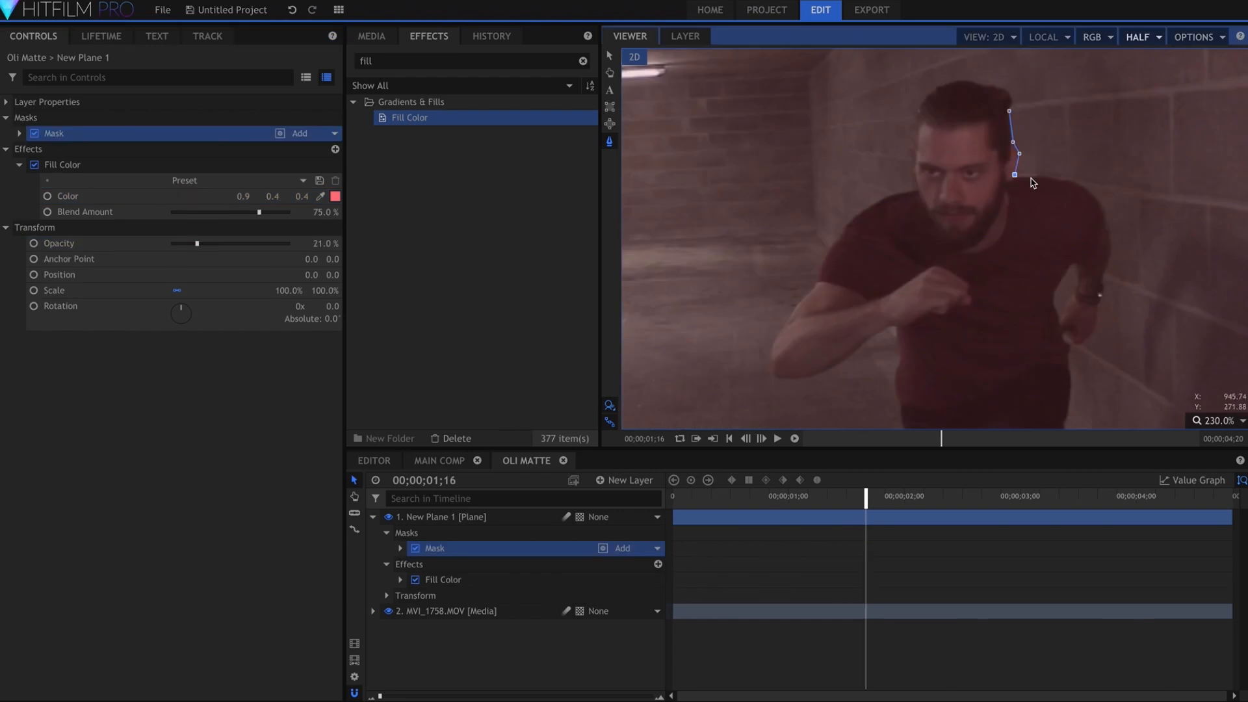
Trace a freehand mask around the running man's head, arms, torso and legs on the Oli Matte plane
{"action": "left_click", "coordinate": [1105, 217]}
{"action": "left_click", "coordinate": [1111, 243]}
{"action": "left_click", "coordinate": [1108, 258]}
{"action": "left_click", "coordinate": [1099, 308]}
{"action": "left_click", "coordinate": [1086, 342]}
{"action": "left_click", "coordinate": [1077, 348]}
{"action": "left_click", "coordinate": [1066, 366]}
{"action": "left_click", "coordinate": [1069, 398]}
{"action": "left_click", "coordinate": [902, 427]}
{"action": "left_click", "coordinate": [893, 373]}
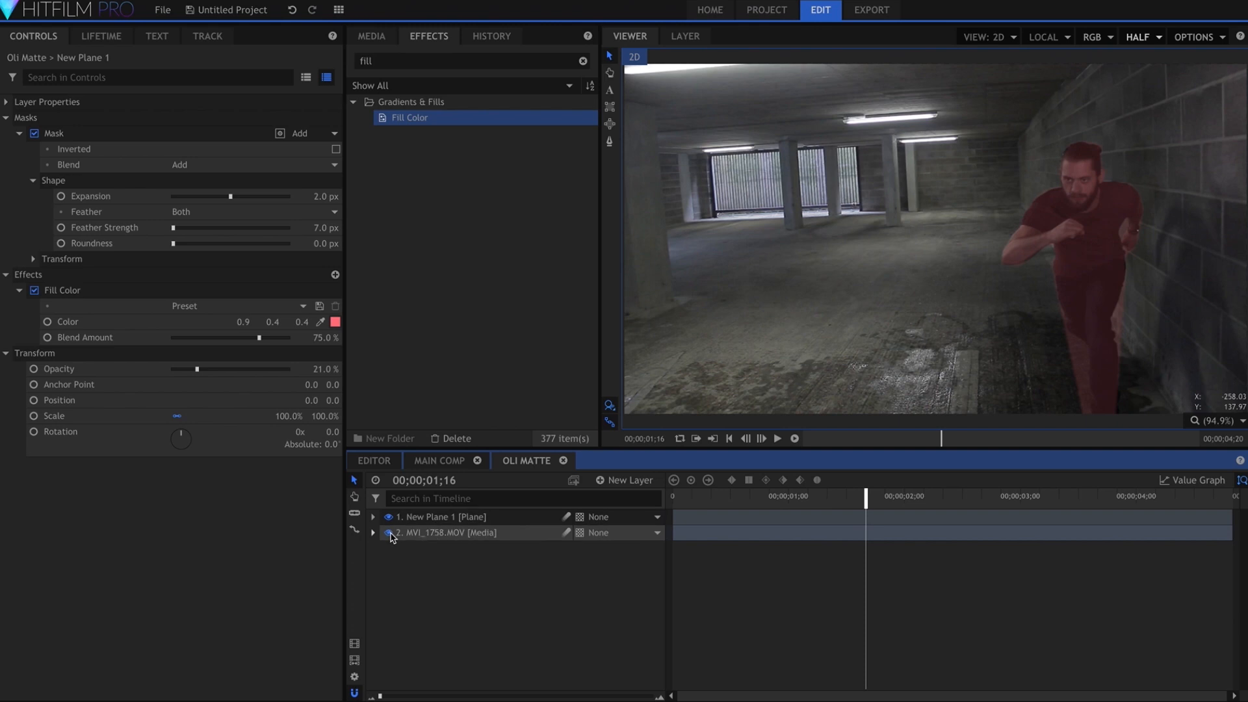
Hide the MVI_1758.MOV layer in Oli Matte and set the masked plane's Opacity to 100%
{"action": "left_click", "coordinate": [390, 532]}
{"action": "left_click_drag", "start_coordinate": [197, 369], "coordinate": [351, 364]}
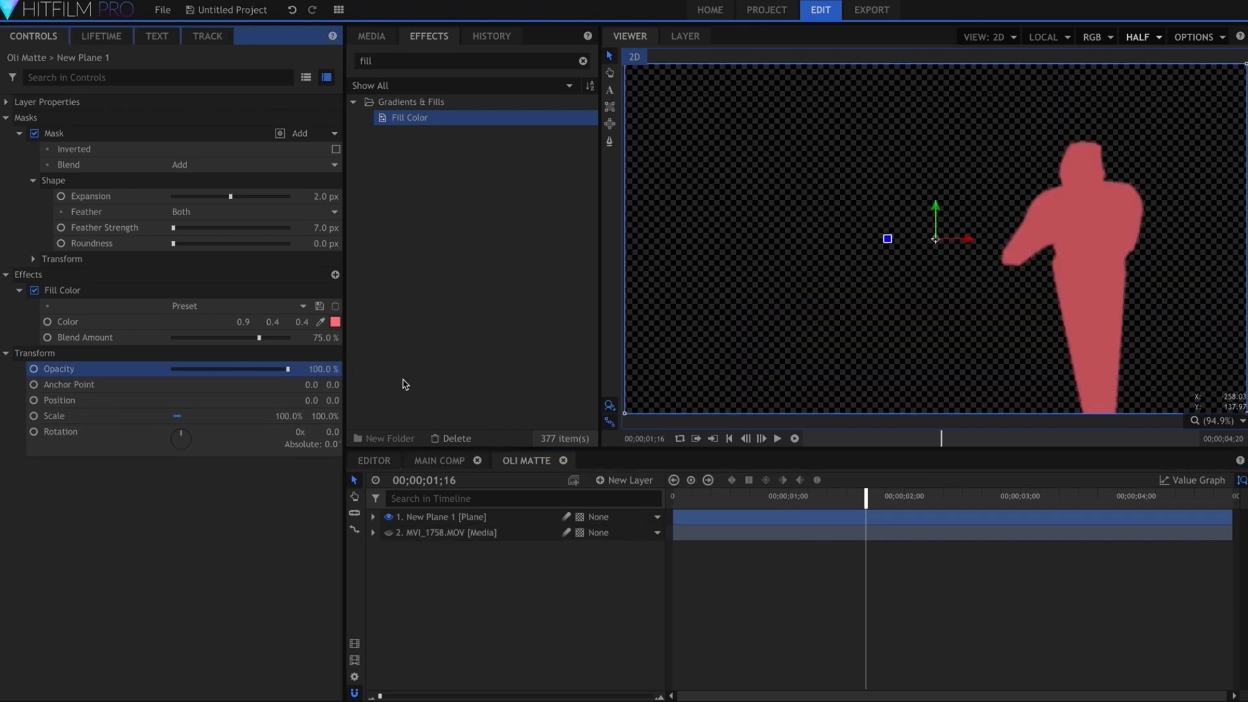
Add the Oli Matte composite beneath all layers of Main Comp and hide it
{"action": "left_click", "coordinate": [440, 461]}
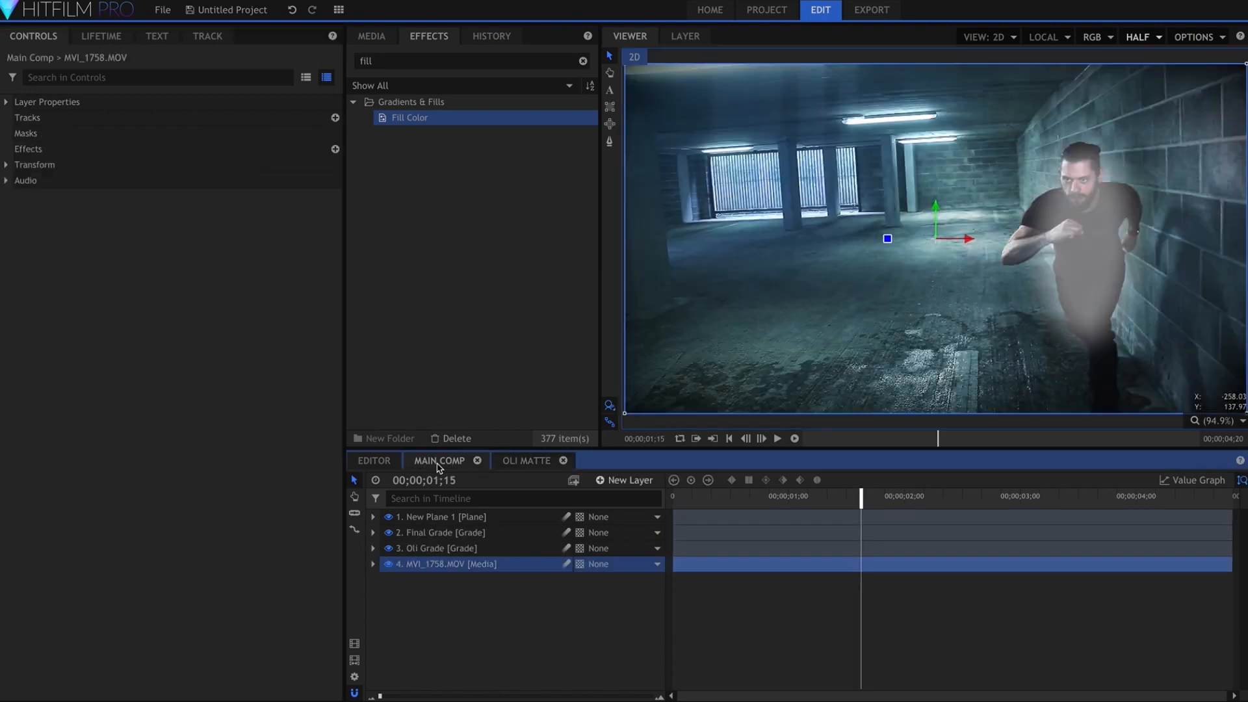
{"action": "left_click", "coordinate": [371, 37]}
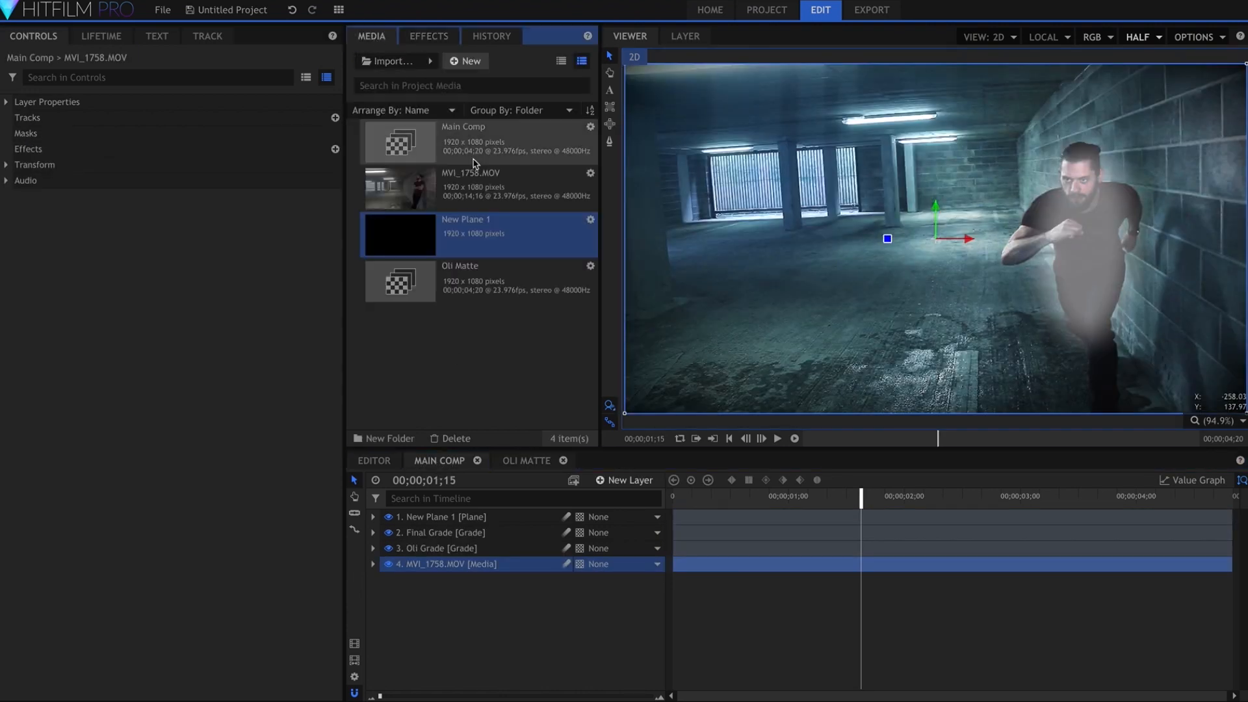
{"action": "left_click", "coordinate": [458, 285]}
{"action": "left_click_drag", "start_coordinate": [486, 463], "coordinate": [479, 578]}
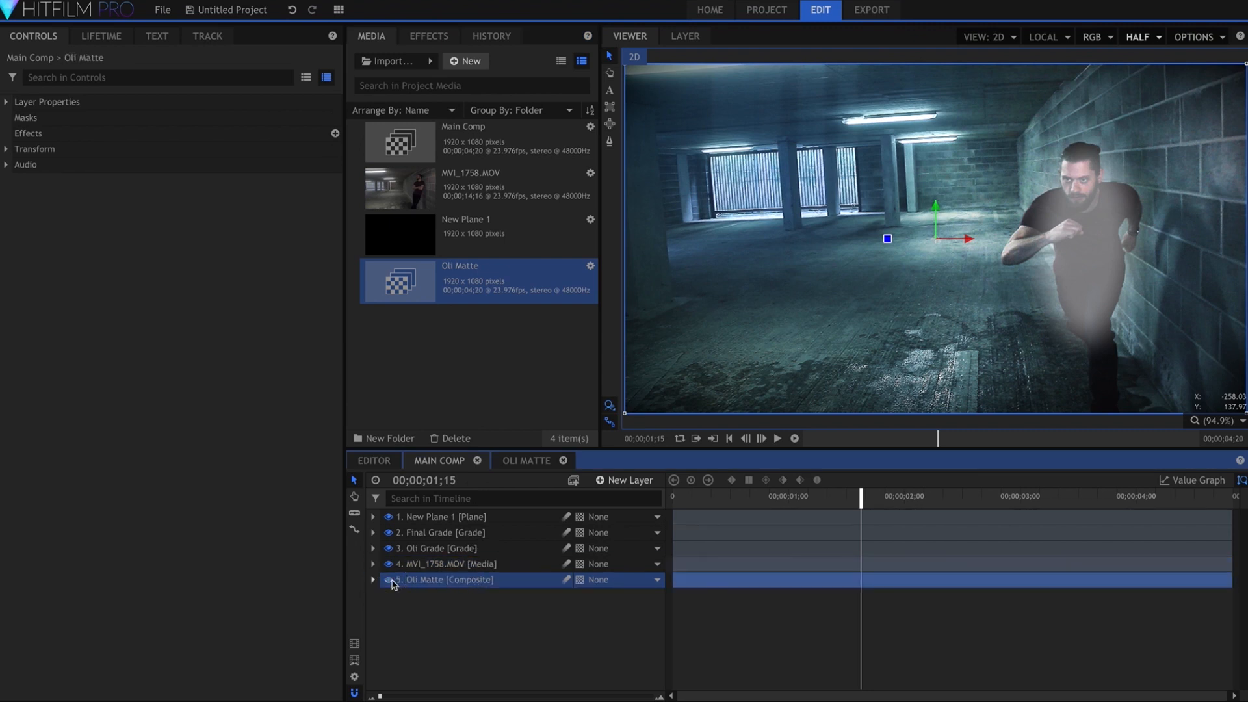
Apply the Set Matte effect to New Plane 1 in Main Comp and rename that layer Flash
{"action": "left_click", "coordinate": [430, 36]}
{"action": "left_click", "coordinate": [441, 59]}
{"action": "type", "text": "set"}
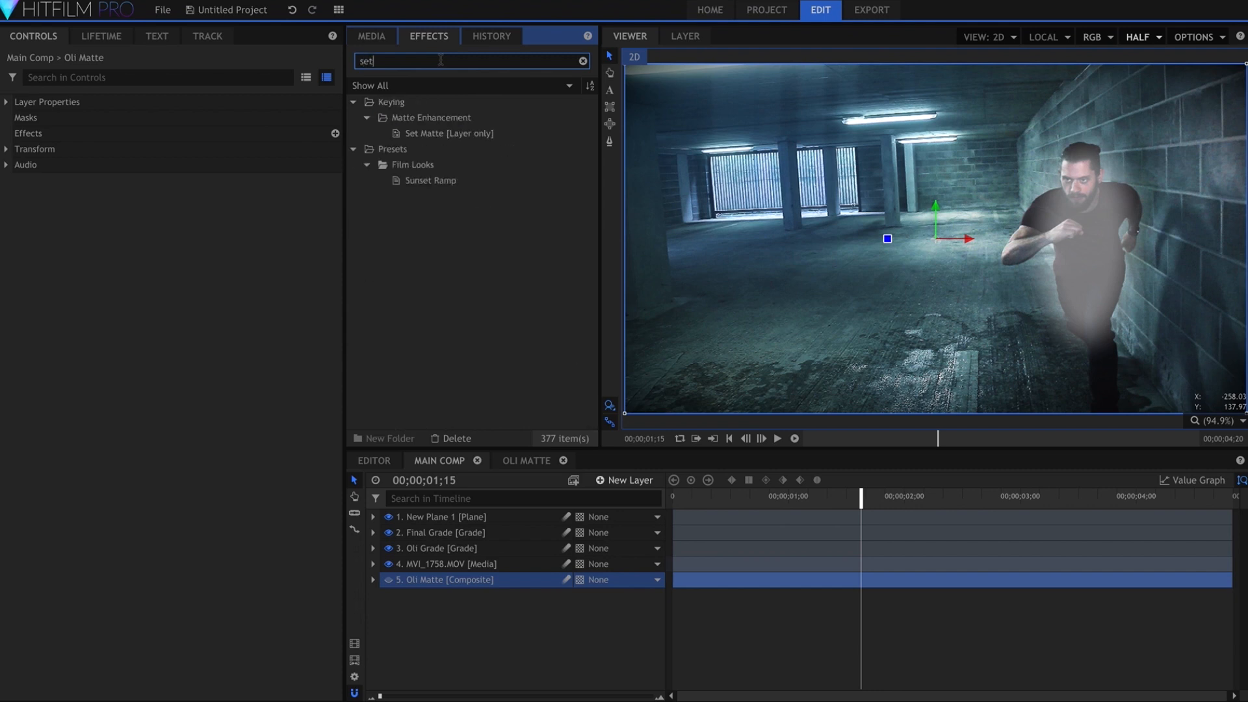
{"action": "left_click", "coordinate": [447, 136]}
{"action": "left_click_drag", "start_coordinate": [447, 138], "coordinate": [478, 524]}
{"action": "double_click", "coordinate": [479, 524]}
{"action": "type", "text": "Flash"}
{"action": "key", "text": "Return"}
Set the Flash layer's Set Matte source to Oli Matte and its Blend to Subtract
{"action": "left_click", "coordinate": [215, 212]}
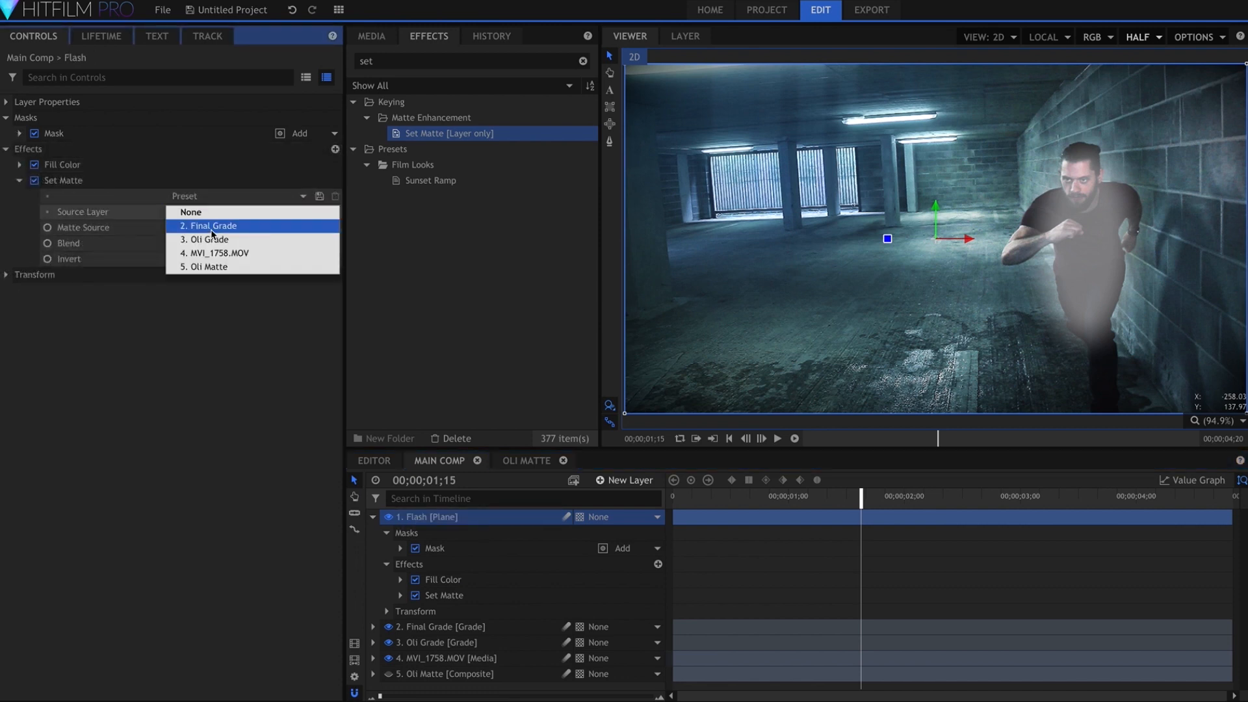
{"action": "left_click", "coordinate": [212, 266]}
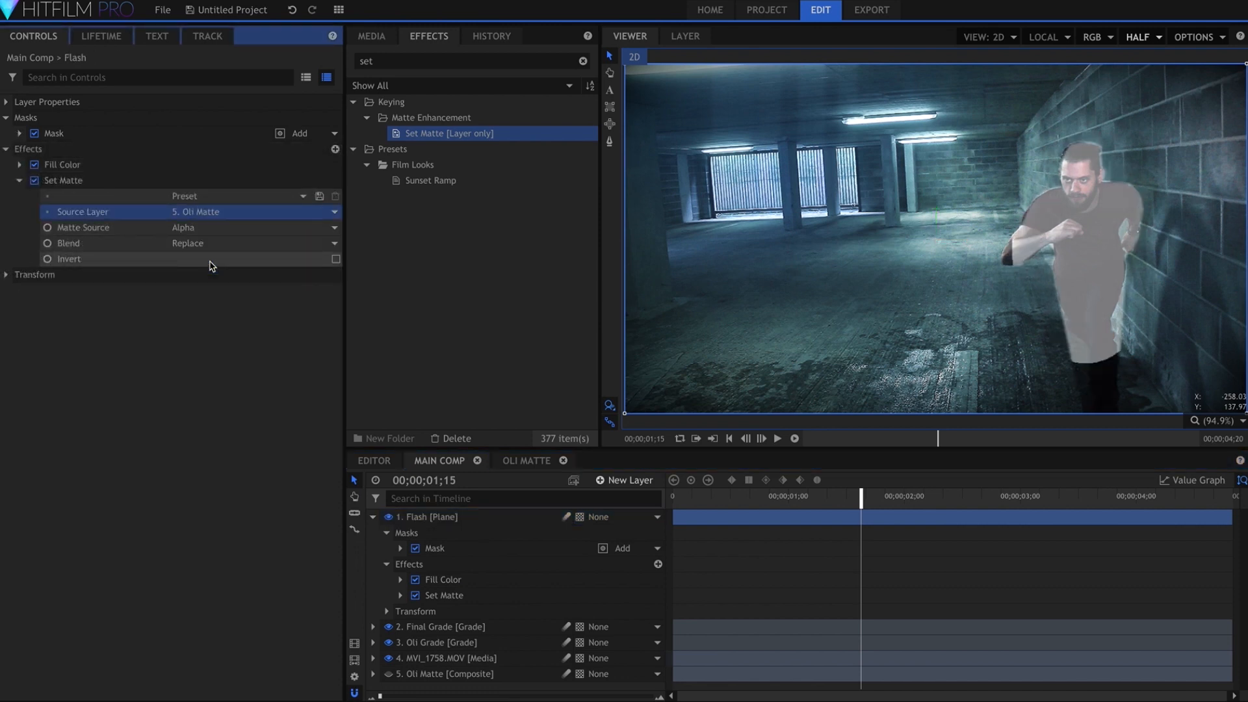
{"action": "left_click", "coordinate": [218, 242]}
{"action": "left_click", "coordinate": [220, 261]}
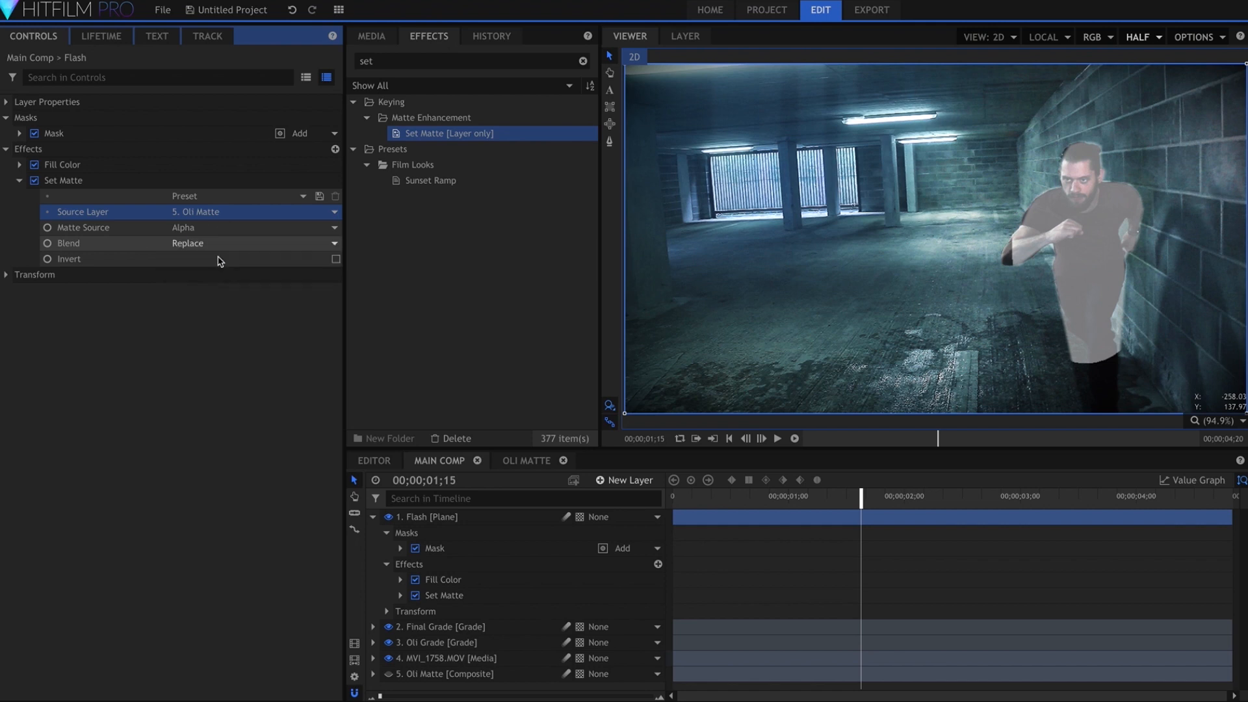
Add Auto Volumetrics after Set Matte on the Flash layer and place its light position beside the man's head
{"action": "left_click", "coordinate": [414, 62]}
{"action": "type", "text": "auto v"}
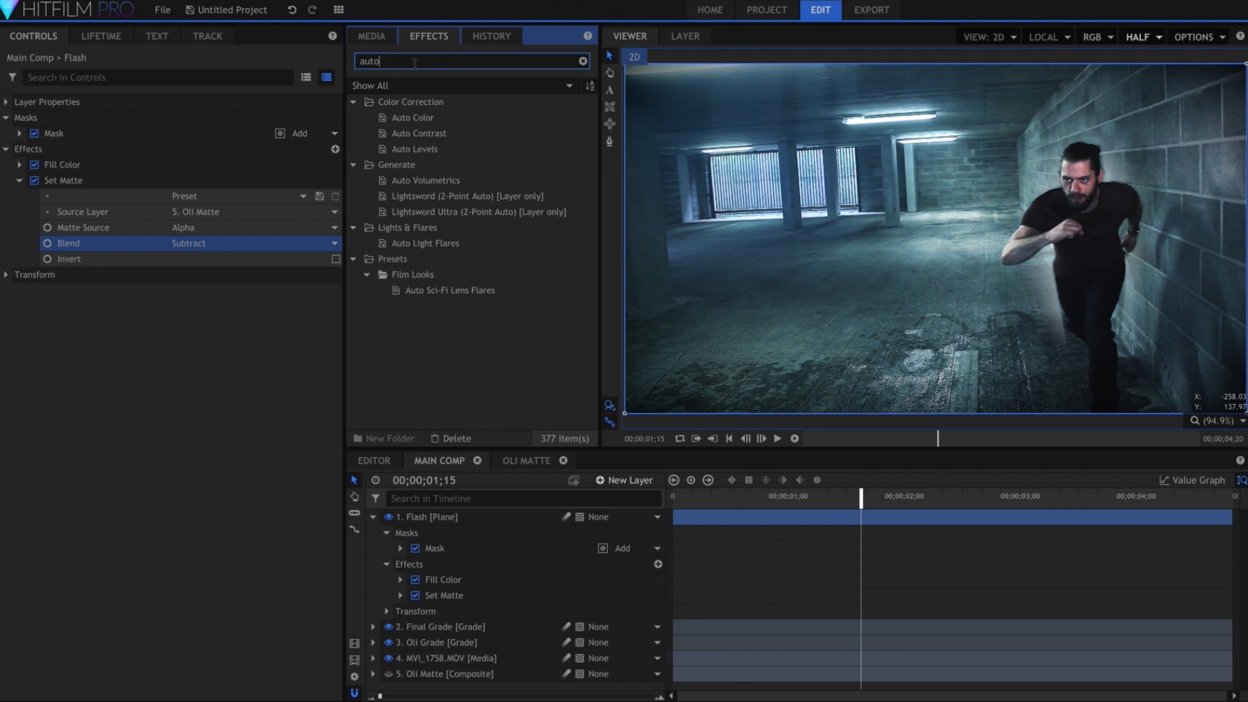
{"action": "left_click_drag", "start_coordinate": [419, 149], "coordinate": [91, 254]}
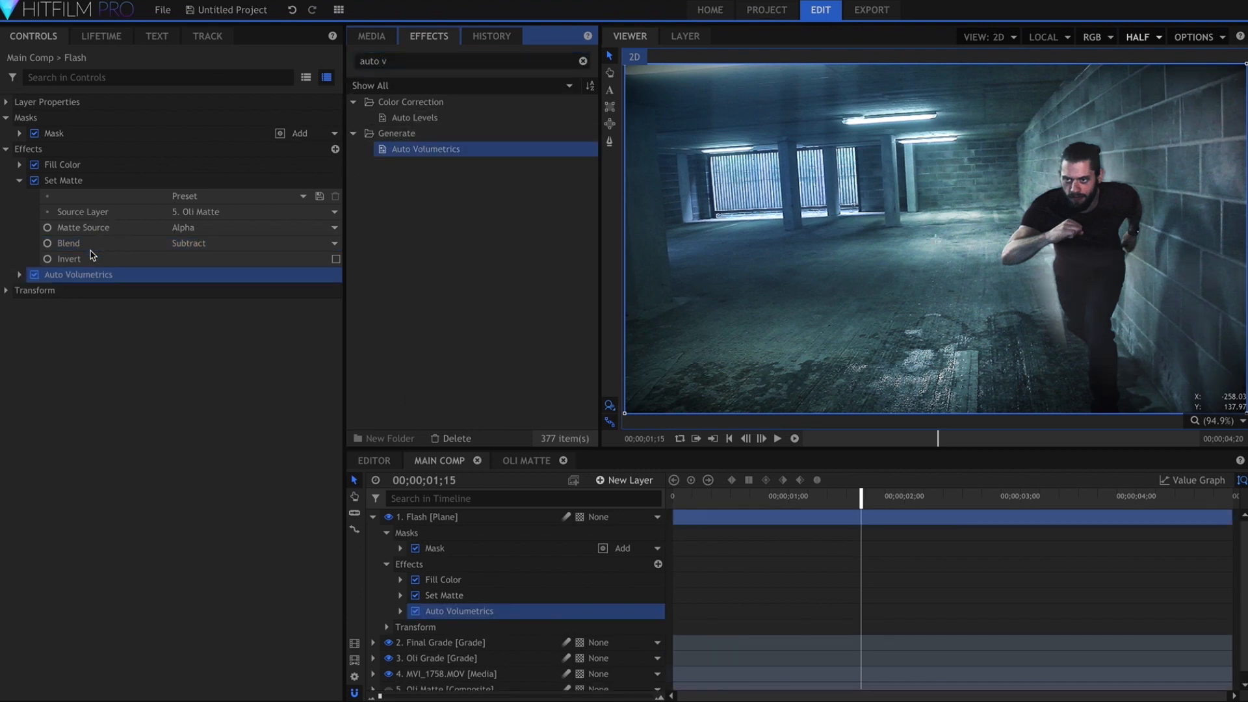
{"action": "left_click", "coordinate": [20, 180]}
{"action": "left_click", "coordinate": [20, 196]}
{"action": "left_click", "coordinate": [32, 228]}
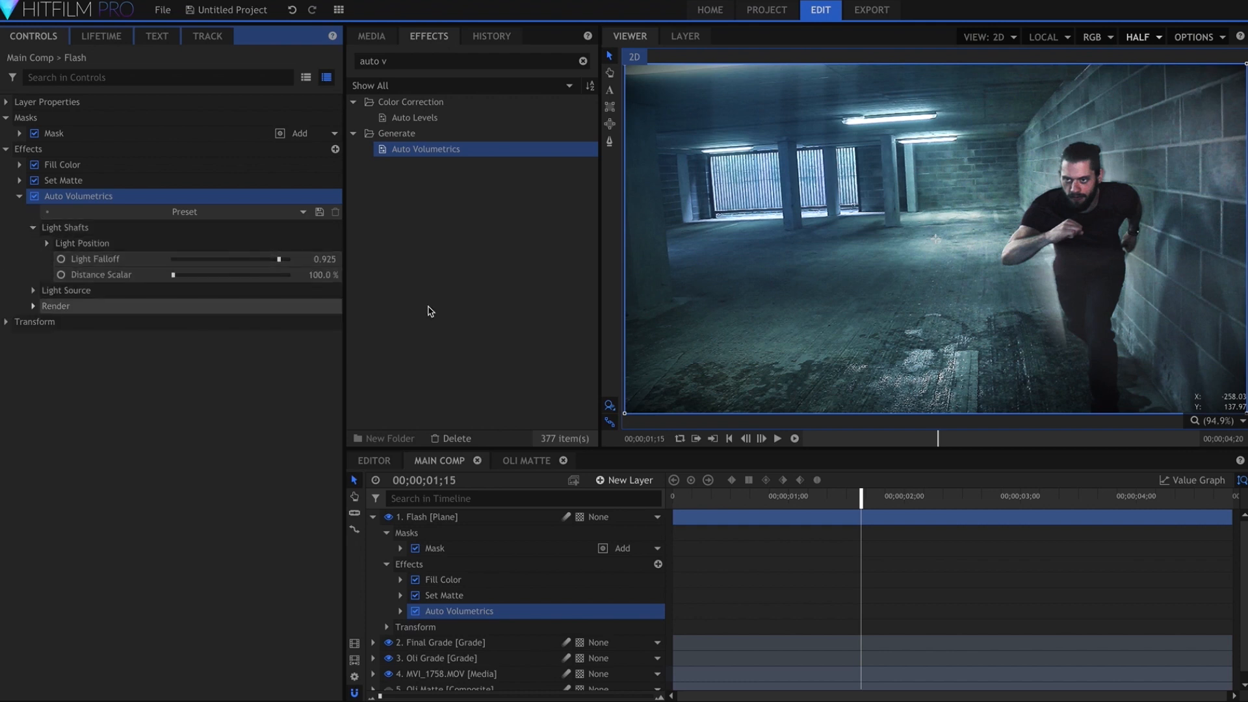
{"action": "left_click_drag", "start_coordinate": [936, 242], "coordinate": [1102, 166]}
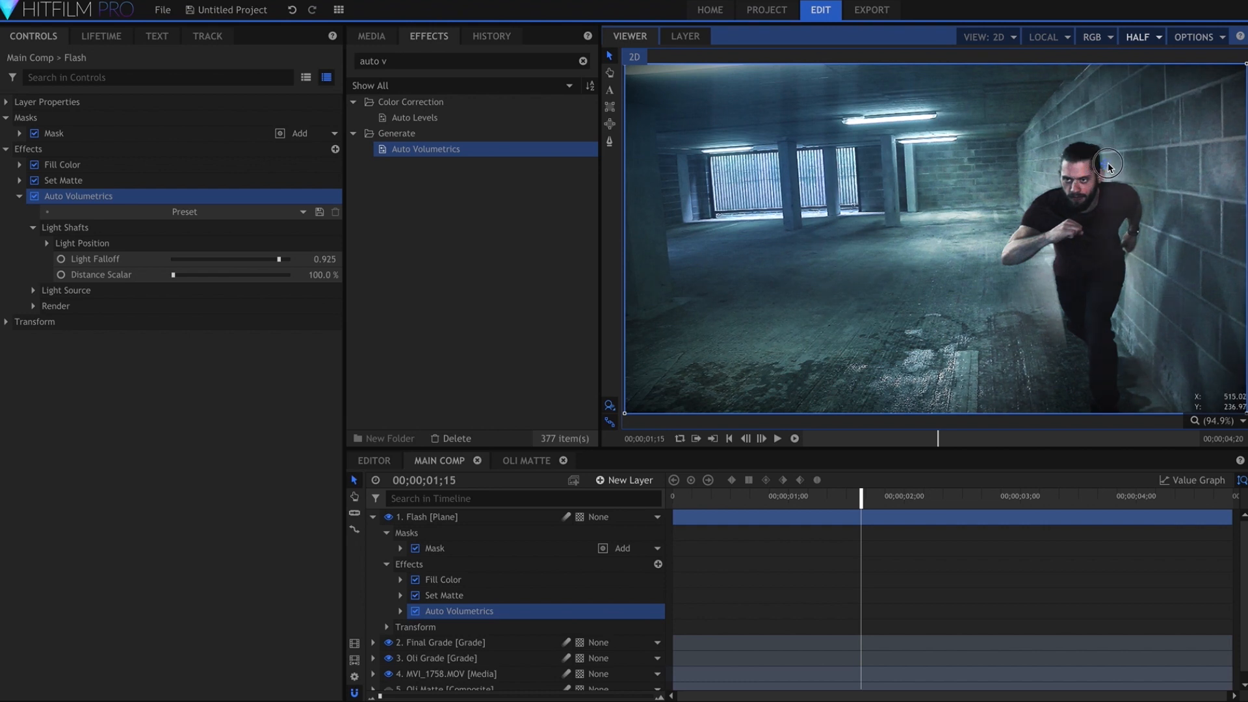
Set the Flash layer's blend mode to Add and its Auto Volumetrics Exposure to 5.00
{"action": "right_click", "coordinate": [479, 517]}
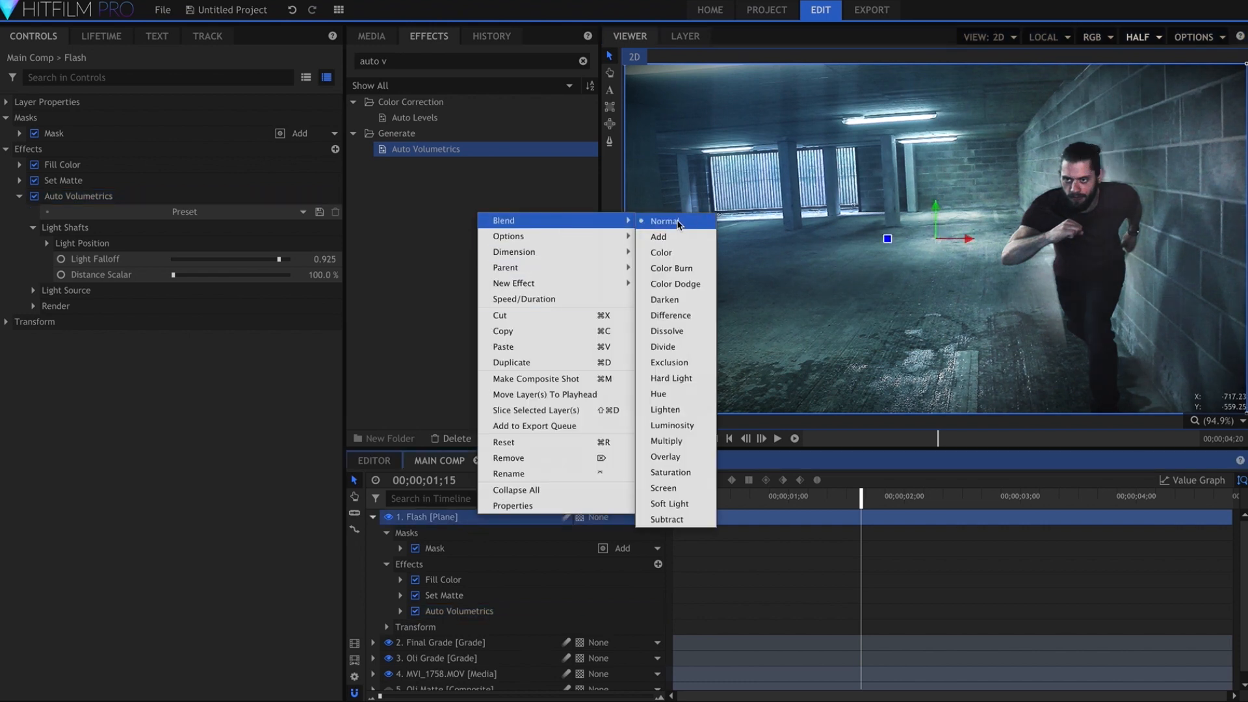
{"action": "left_click", "coordinate": [681, 240]}
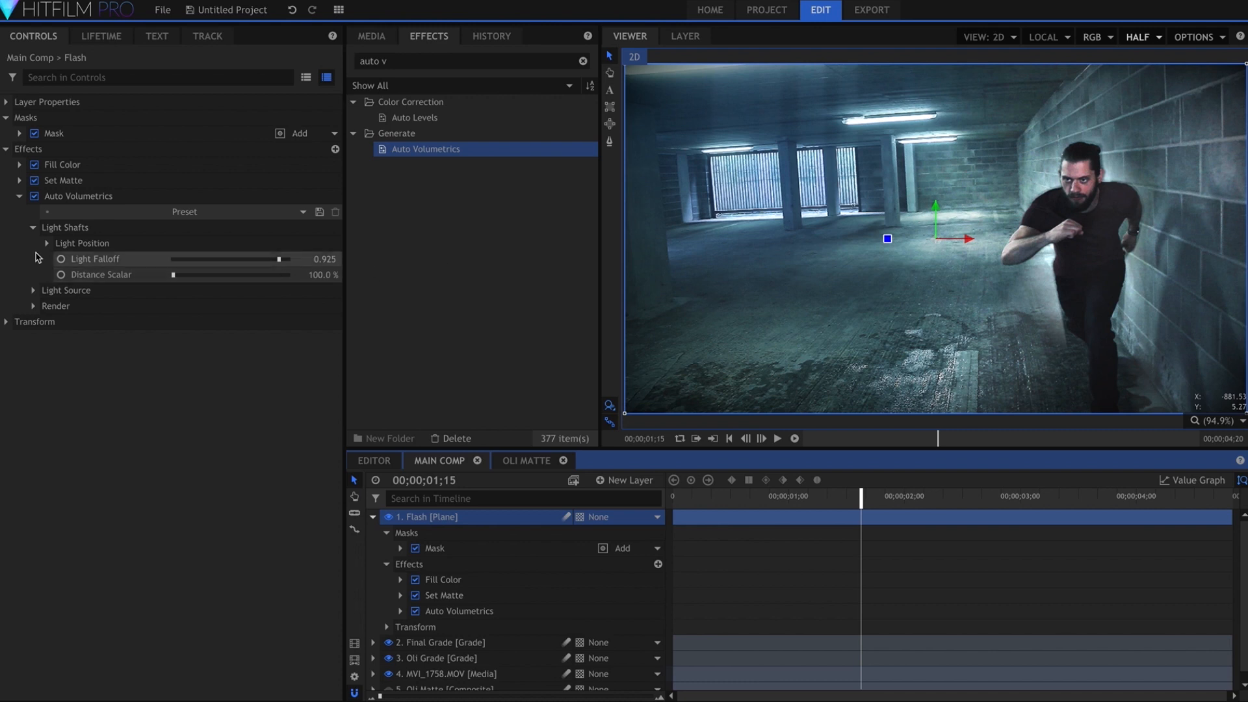
{"action": "left_click", "coordinate": [34, 306]}
{"action": "left_click_drag", "start_coordinate": [231, 322], "coordinate": [260, 327]}
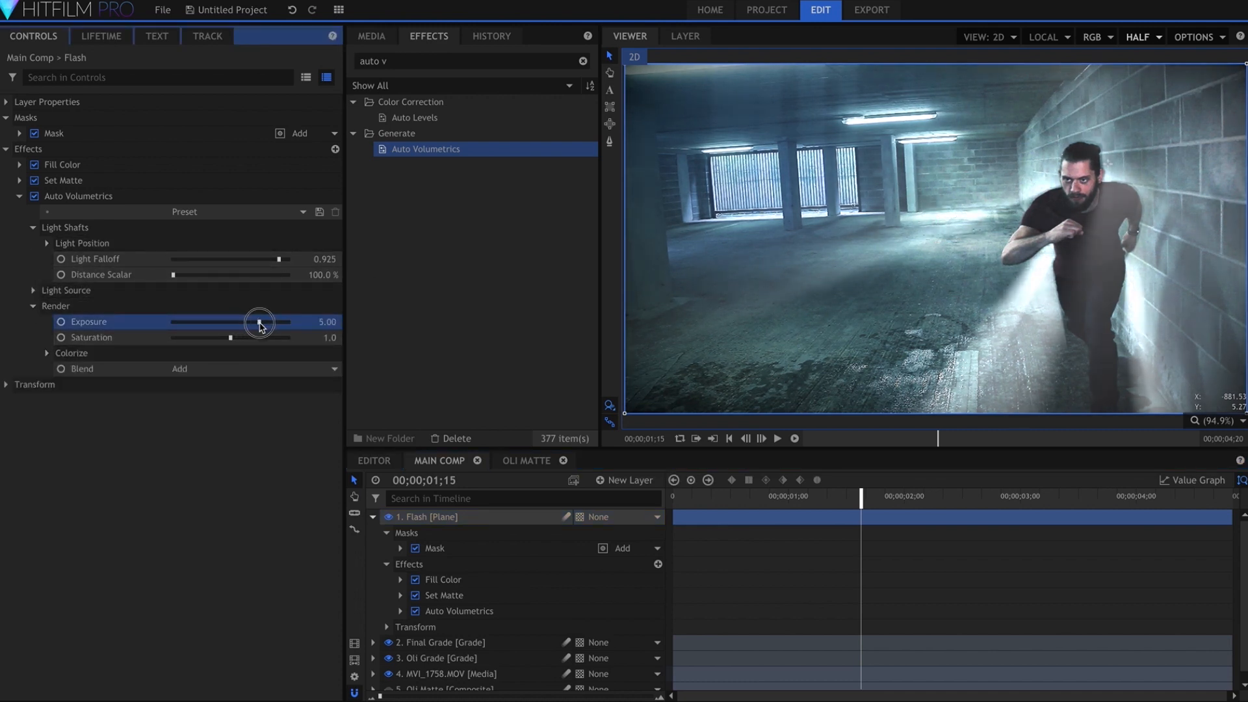
Adjust the Flash layer's mask slightly beside the running man's head
{"action": "left_click", "coordinate": [140, 133]}
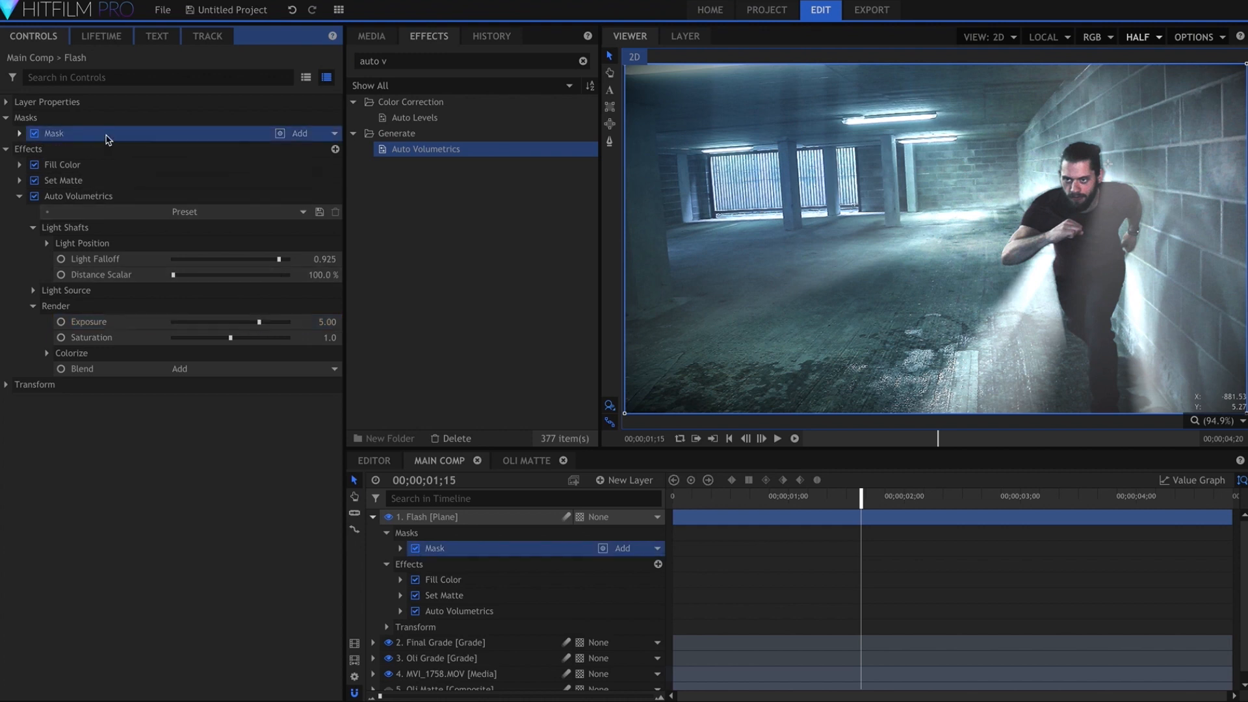
{"action": "left_click_drag", "start_coordinate": [1134, 155], "coordinate": [1126, 160]}
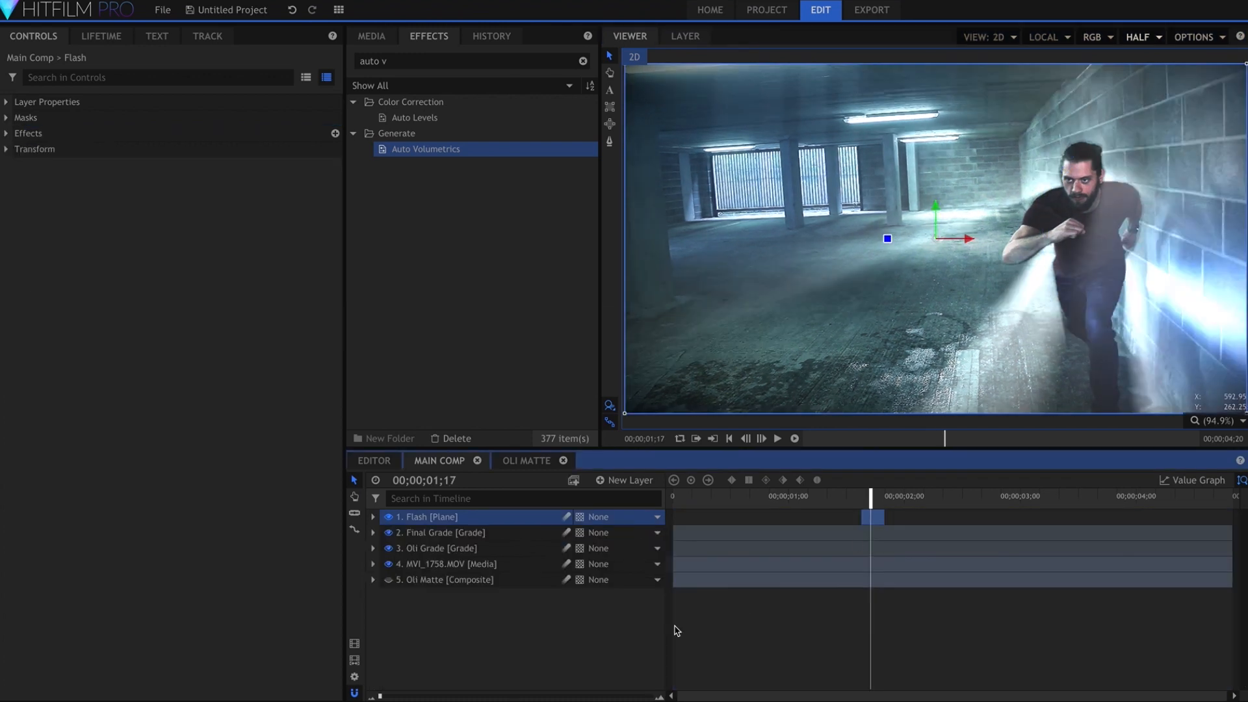
{"action": "left_click", "coordinate": [595, 648]}
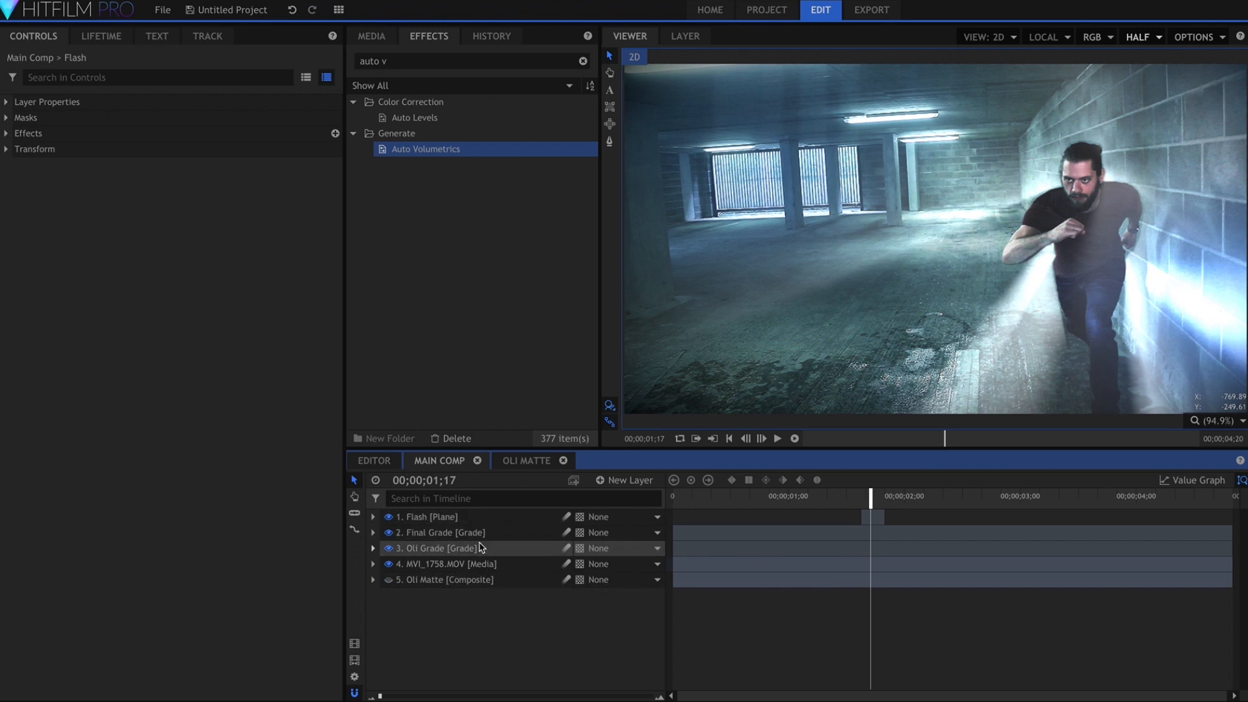
Move Final Grade above the Flash layer and set Flash's Auto Volumetrics Exposure to 0.5
{"action": "left_click_drag", "start_coordinate": [474, 529], "coordinate": [479, 518]}
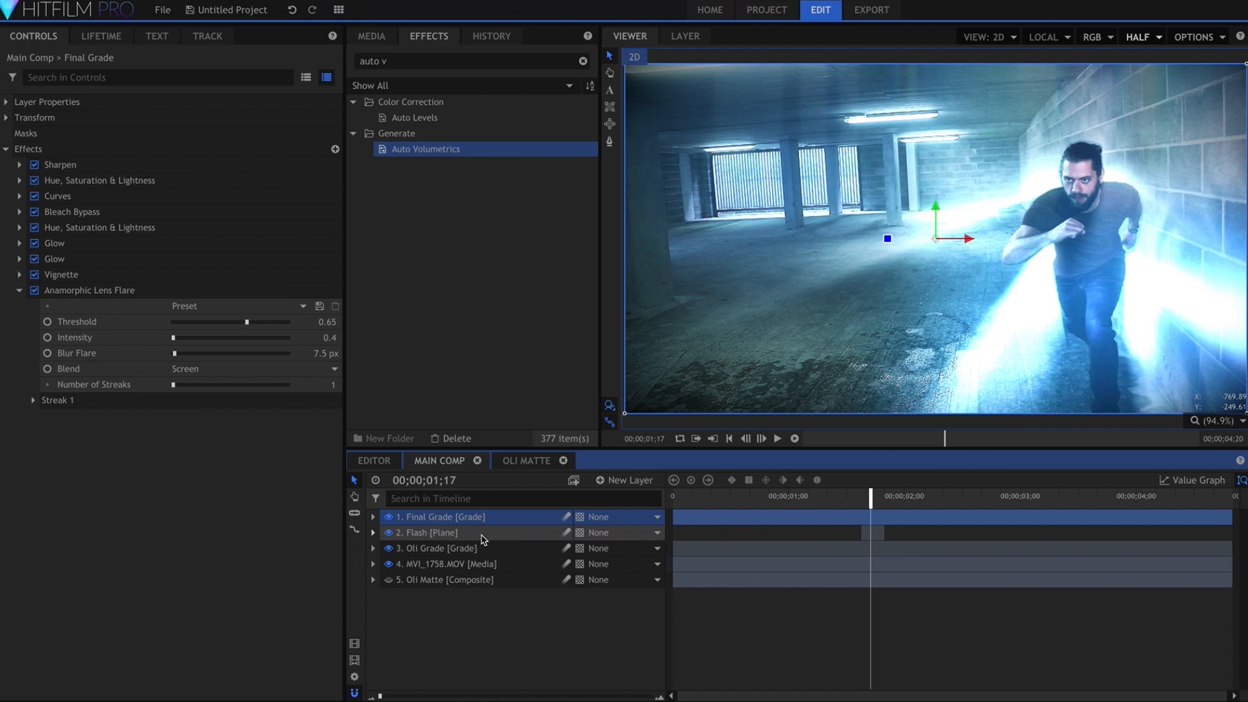
{"action": "left_click", "coordinate": [458, 532]}
{"action": "left_click", "coordinate": [6, 134]}
{"action": "left_click", "coordinate": [20, 180]}
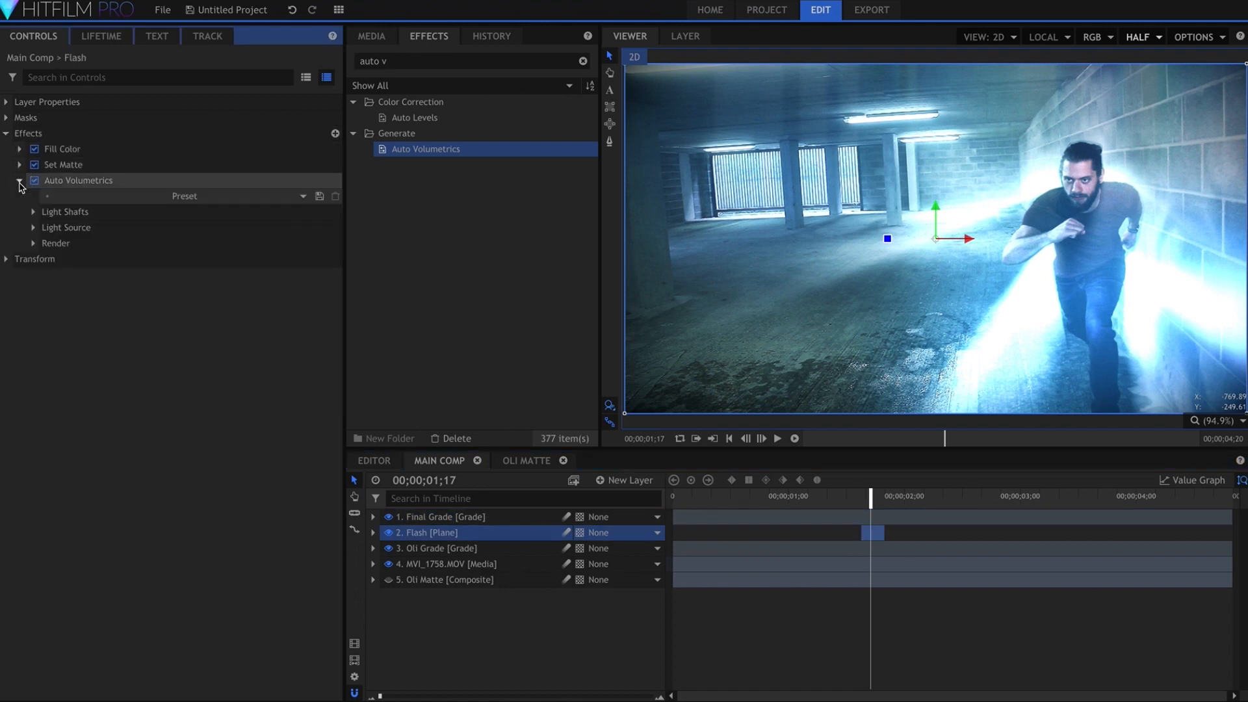
{"action": "left_click", "coordinate": [33, 243]}
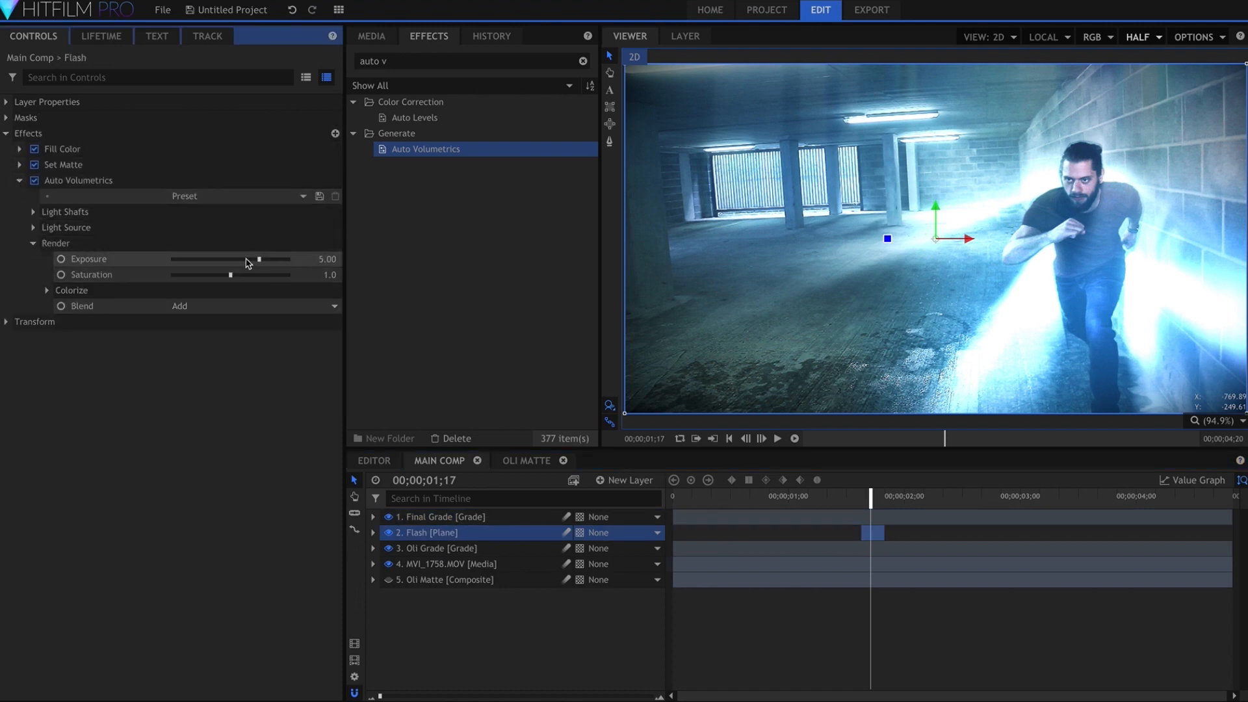
{"action": "type", "text": "0.5"}
{"action": "key", "text": "Return"}
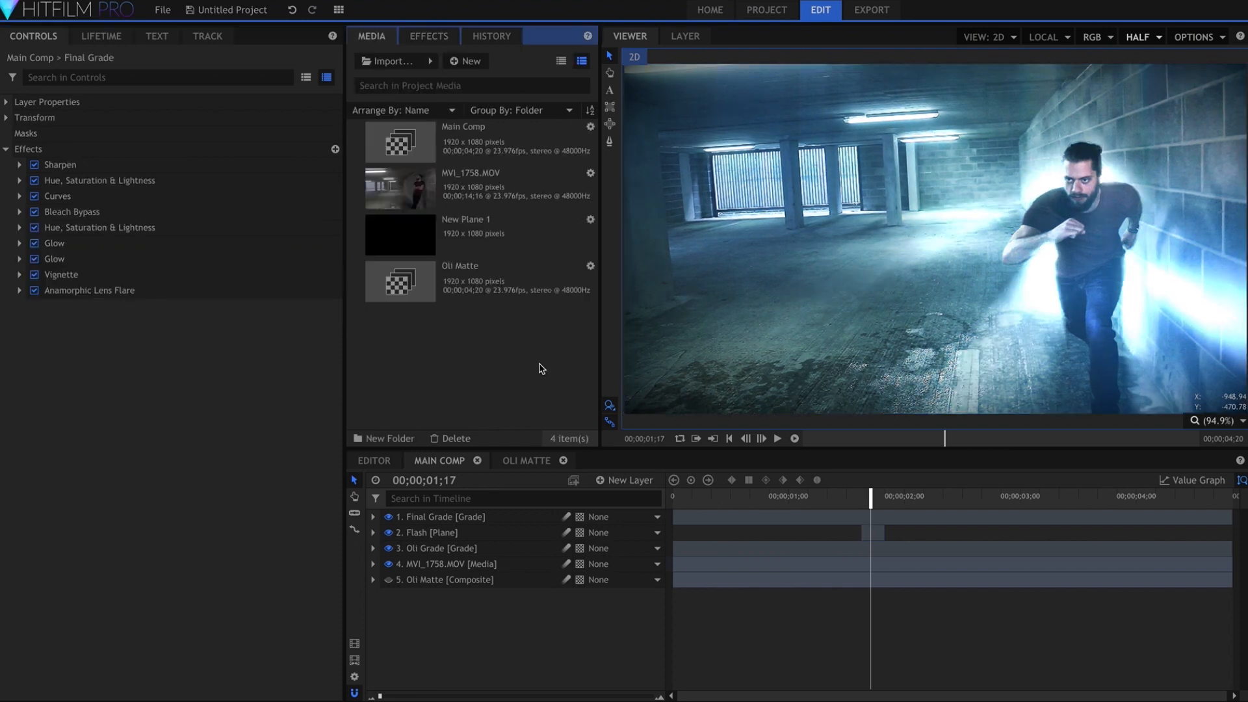
Add New Plane 1 directly beneath Final Grade and apply the Lightning & Electricity effect to it
{"action": "left_click_drag", "start_coordinate": [509, 245], "coordinate": [475, 533]}
{"action": "left_click", "coordinate": [429, 36]}
{"action": "left_click", "coordinate": [430, 61]}
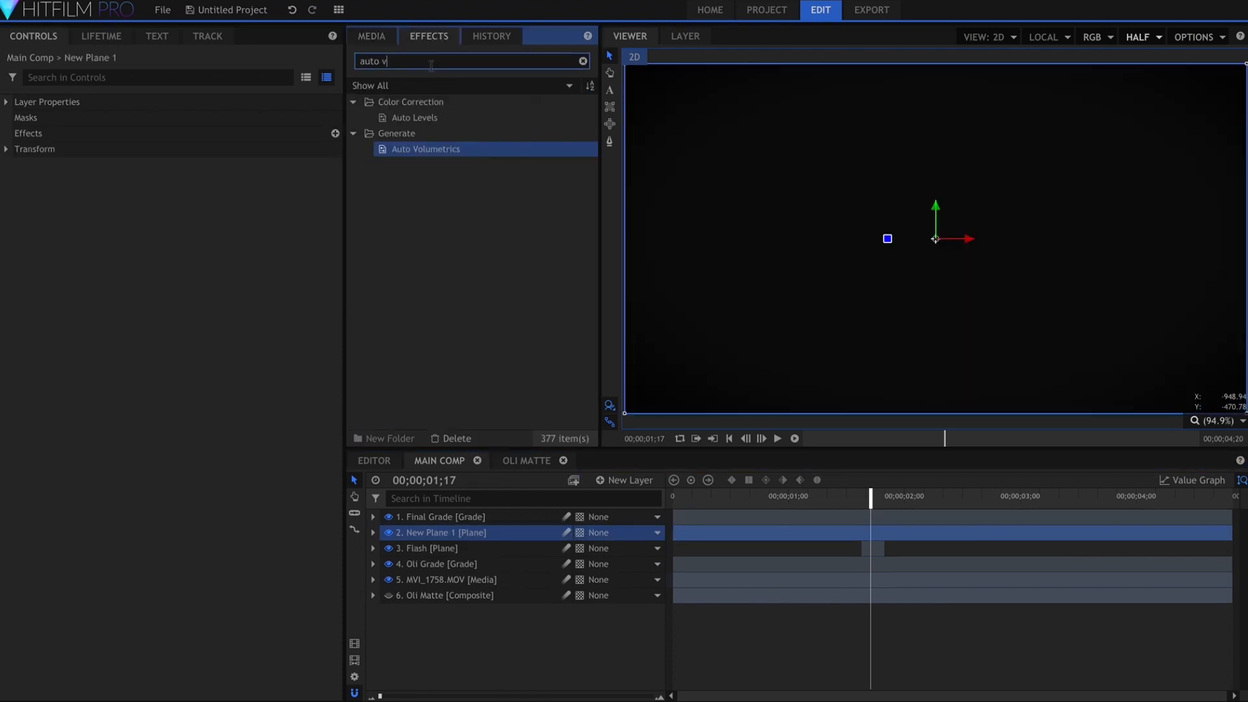
{"action": "type", "text": "elec"}
{"action": "left_click_drag", "start_coordinate": [438, 118], "coordinate": [21, 141]}
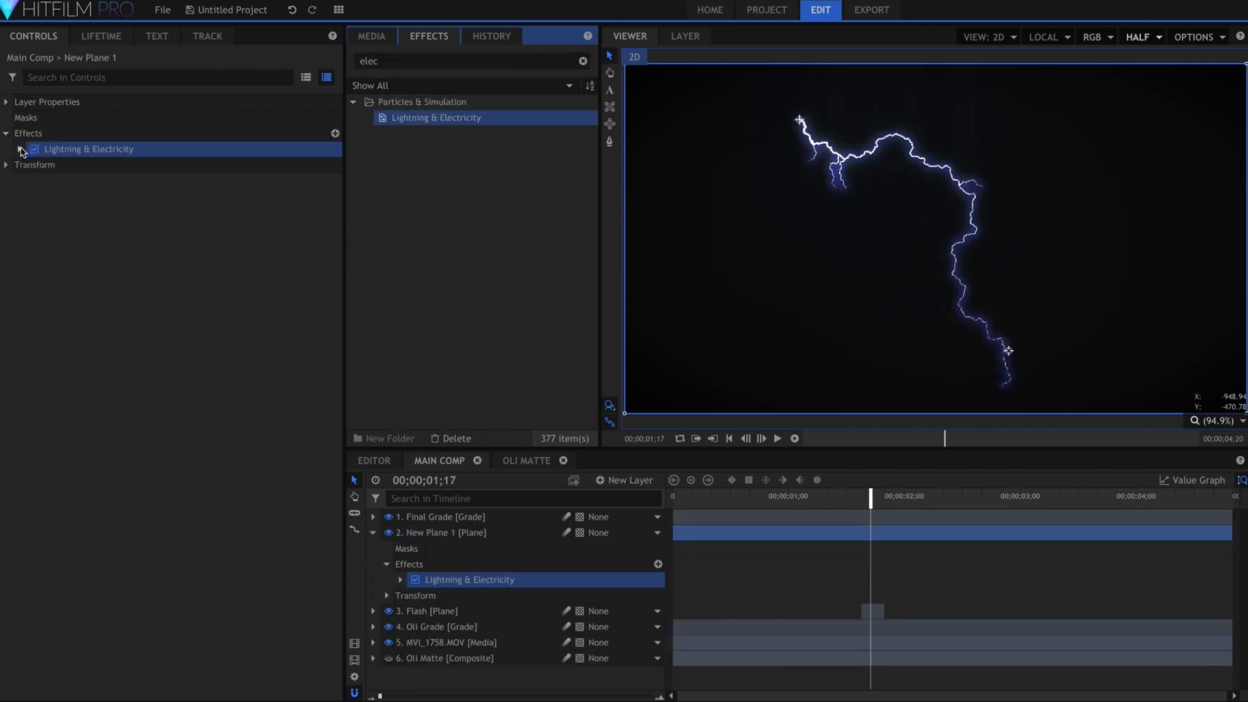
Set the lightning plane's blend mode to Add
{"action": "left_click", "coordinate": [20, 149]}
{"action": "right_click", "coordinate": [465, 534]}
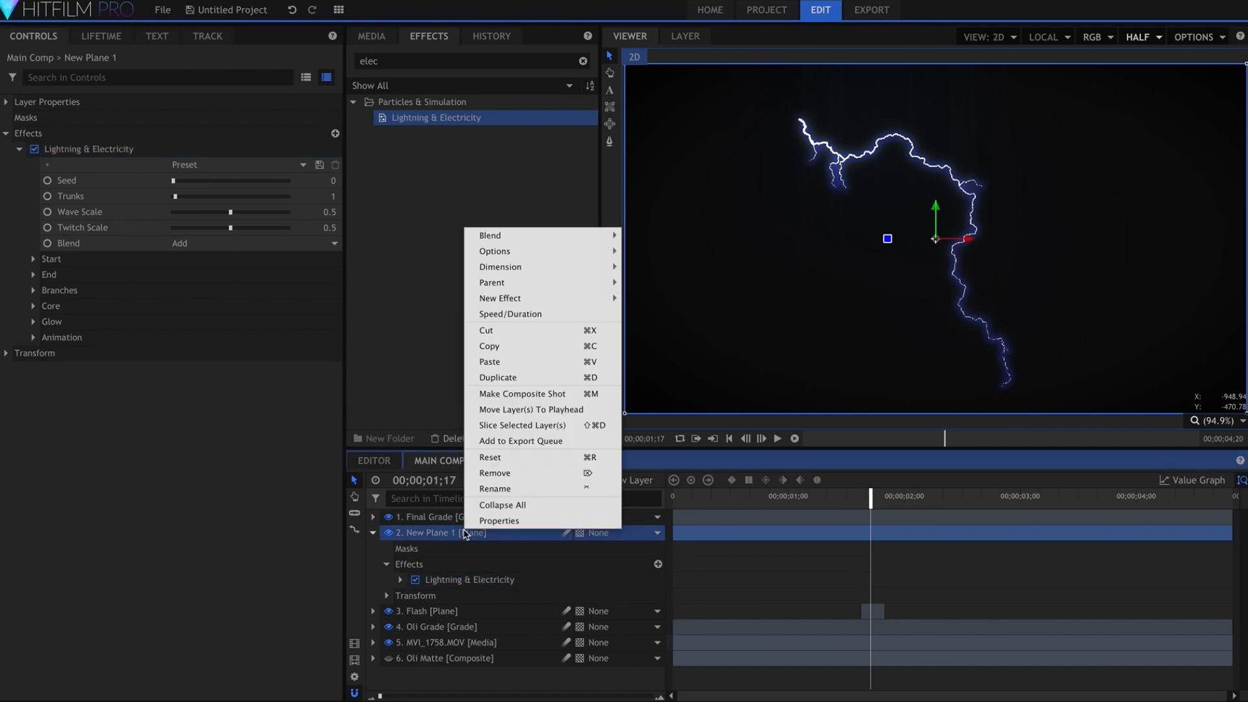
{"action": "mouse_move", "coordinate": [585, 236]}
{"action": "left_click", "coordinate": [647, 252]}
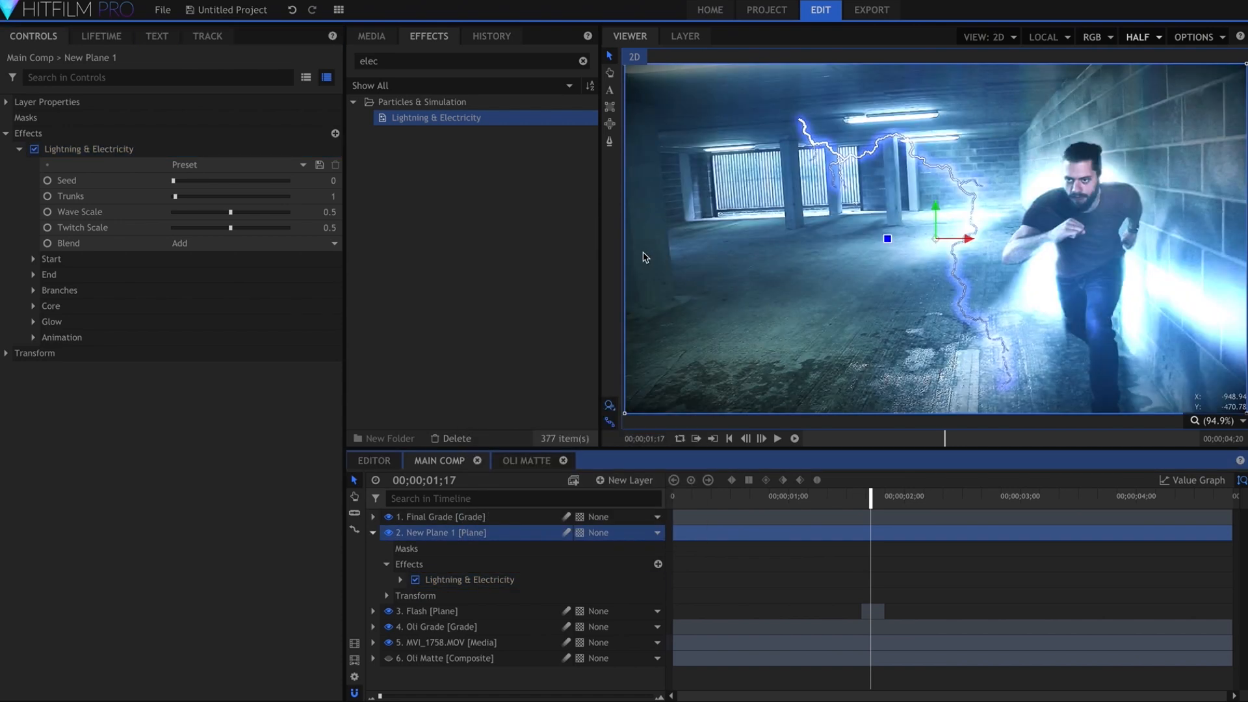
Set the lightning's Twitch Scale to 0.26 and its Glow Opacity and Radius to 0
{"action": "left_click_drag", "start_coordinate": [330, 227], "coordinate": [326, 228]}
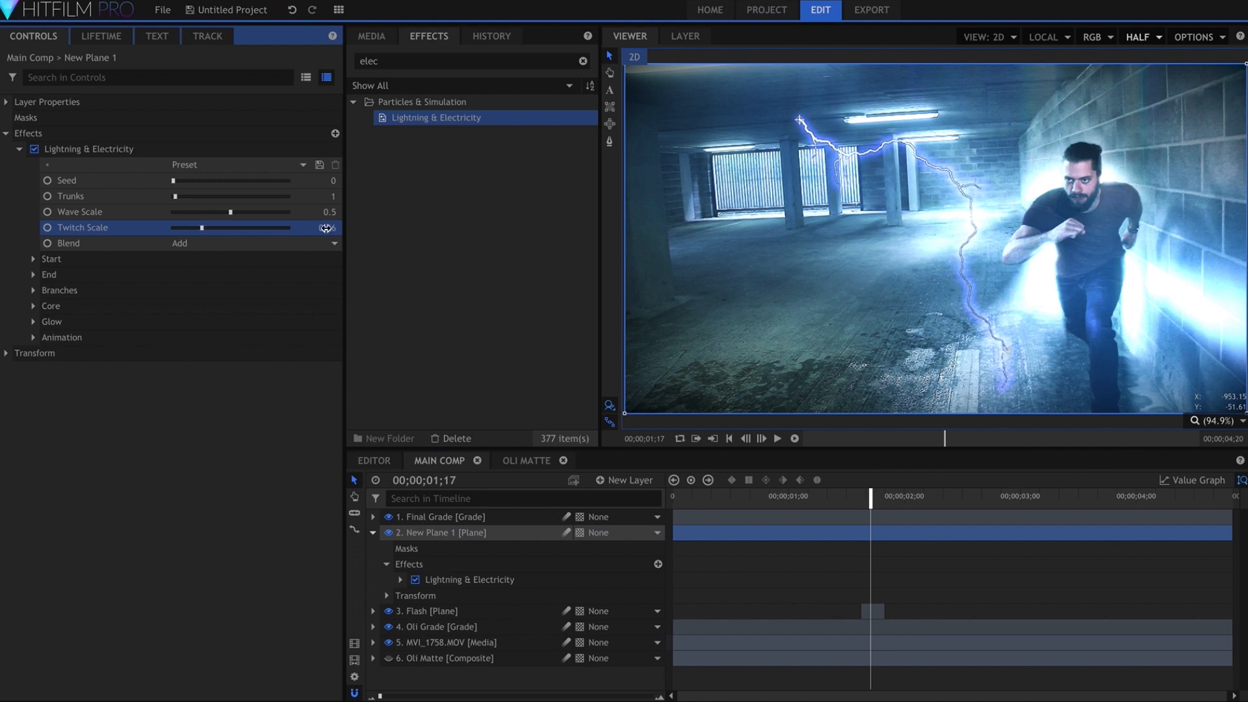
{"action": "left_click", "coordinate": [51, 321]}
{"action": "left_click_drag", "start_coordinate": [175, 353], "coordinate": [104, 370]}
Place the lightning's start point on the man's thigh at about 393, -231 and its end point on the floor at about 18, -422
{"action": "left_click_drag", "start_coordinate": [801, 124], "coordinate": [1059, 313]}
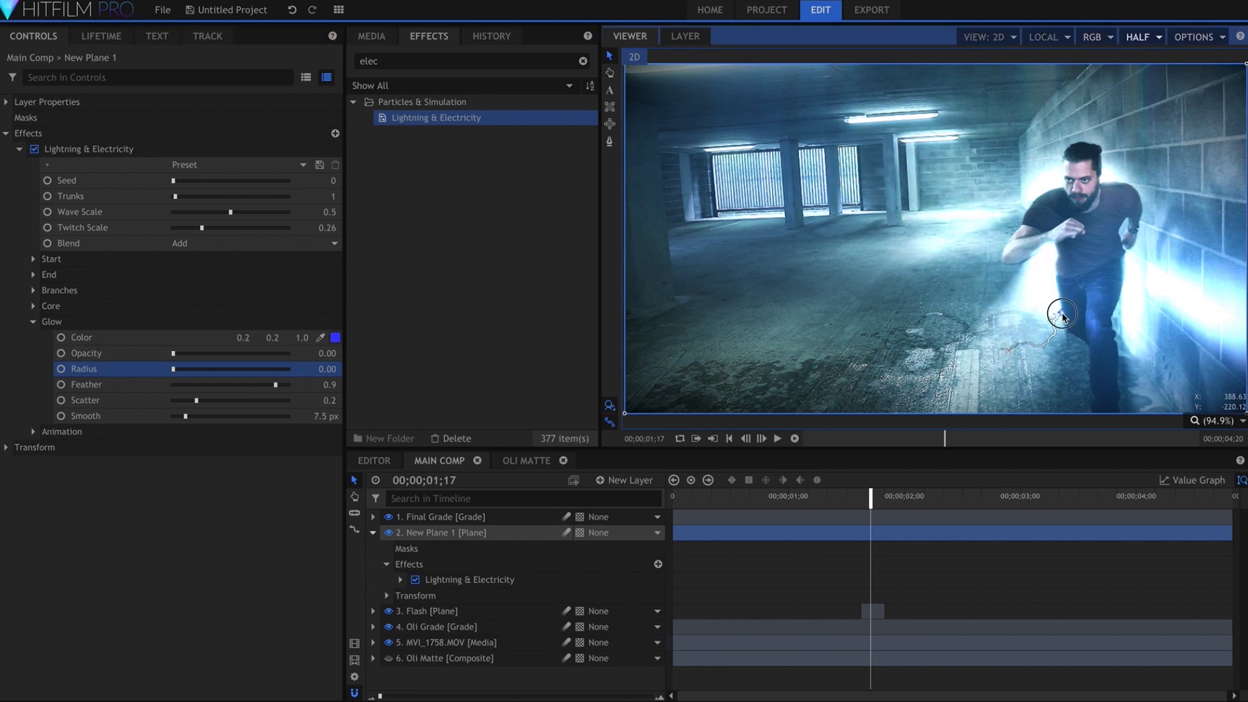
{"action": "left_click_drag", "start_coordinate": [1007, 354], "coordinate": [943, 377]}
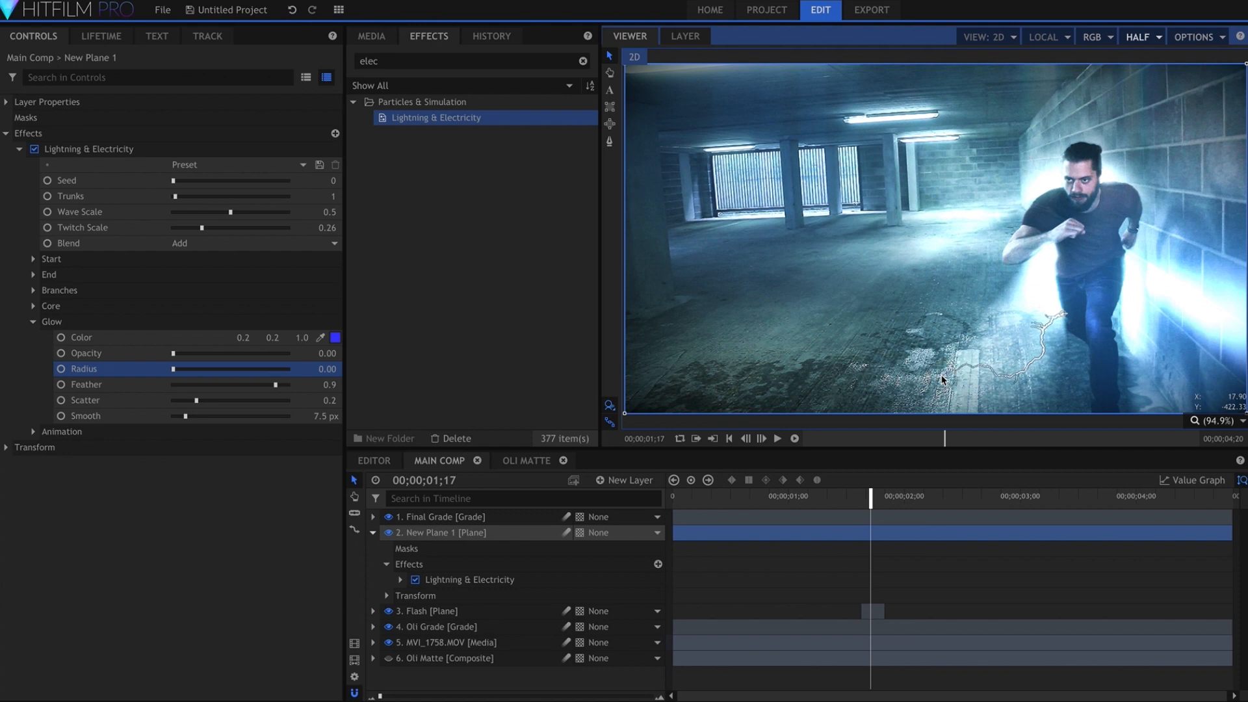
Set the lightning's Start Width to 0.55 and its Branches Quantity to 11
{"action": "scroll", "coordinate": [1038, 397], "scroll_direction": "up", "scroll_amount": 3}
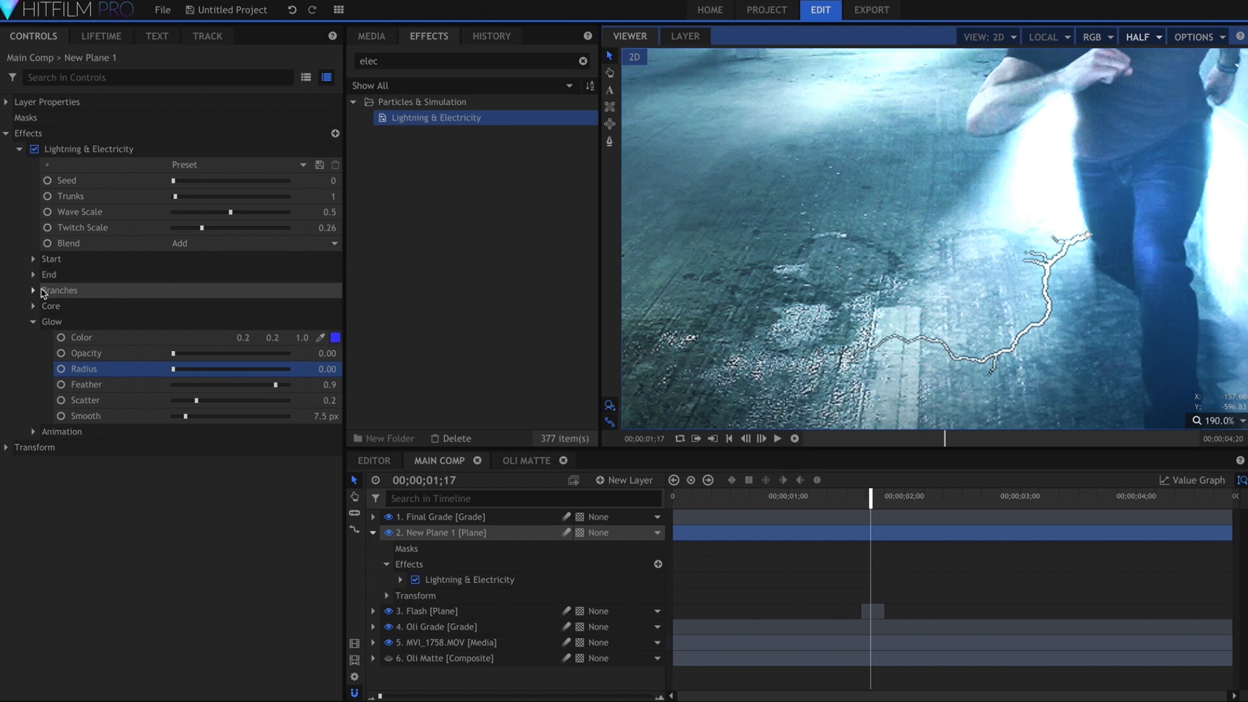
{"action": "left_click", "coordinate": [34, 259]}
{"action": "left_click_drag", "start_coordinate": [196, 337], "coordinate": [184, 343]}
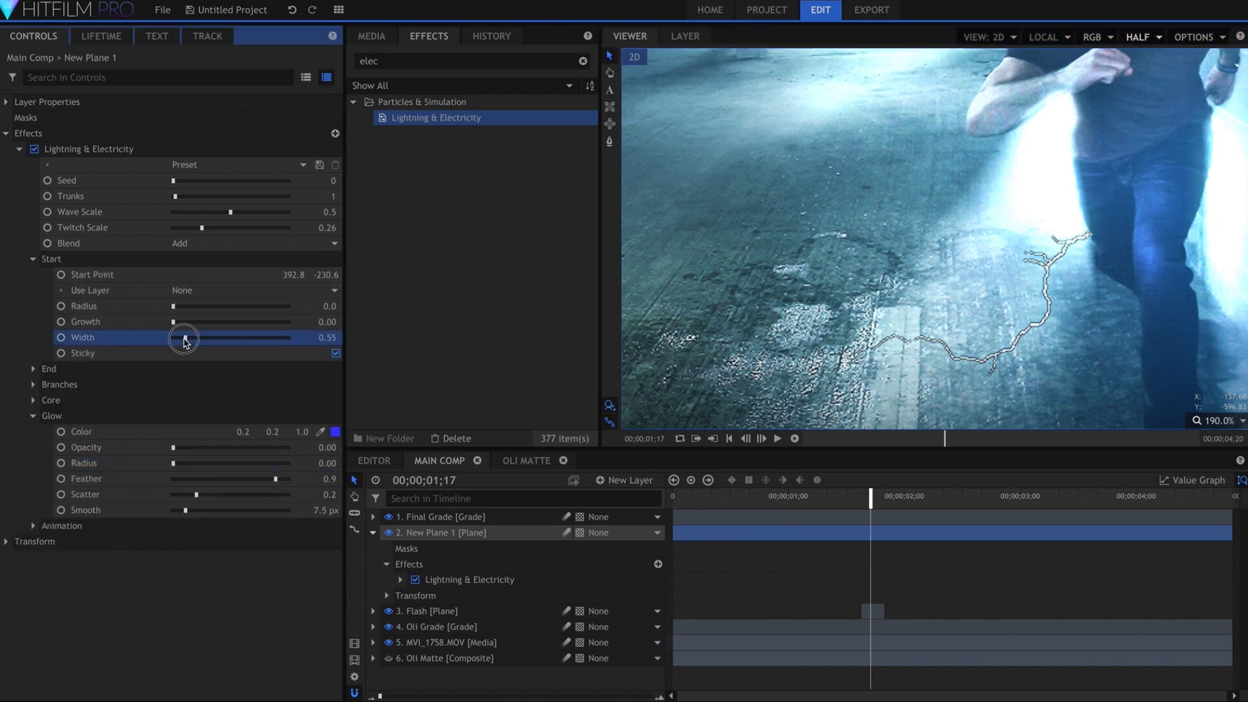
{"action": "left_click", "coordinate": [187, 384]}
{"action": "left_click", "coordinate": [189, 400]}
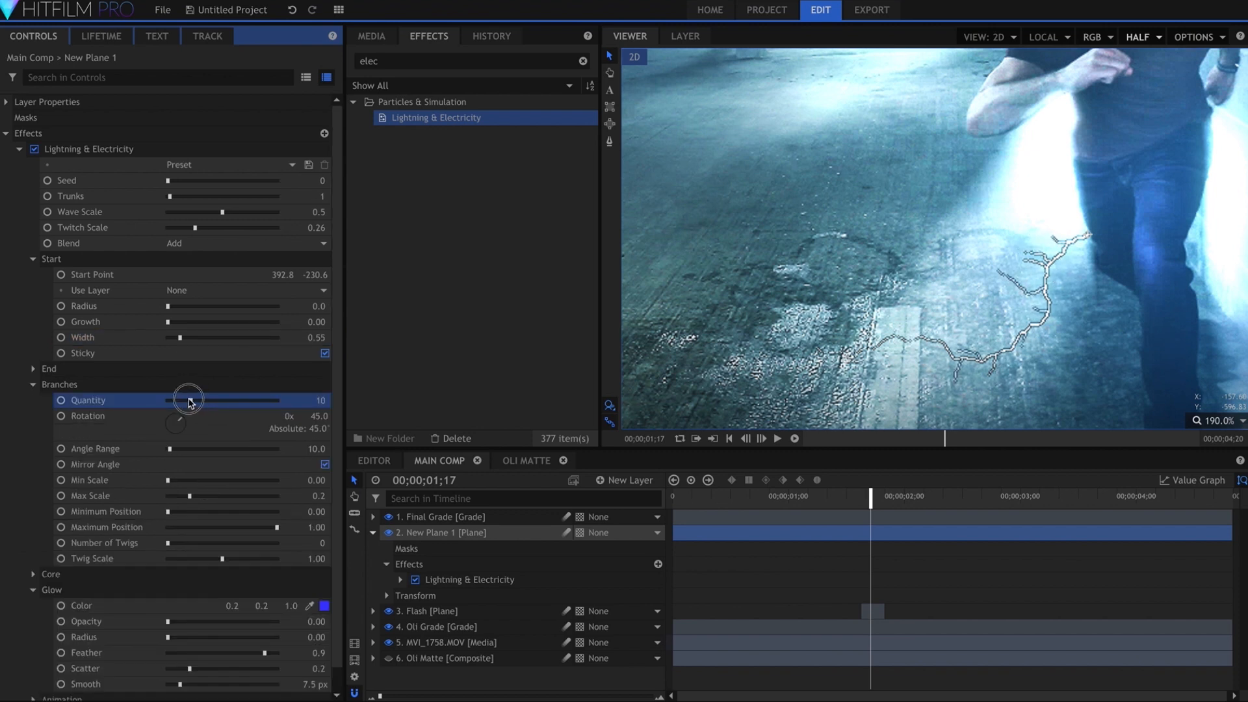
Apply the Demult effect to the lightning plane, after Lightning & Electricity
{"action": "left_click", "coordinate": [20, 149]}
{"action": "left_click", "coordinate": [453, 60]}
{"action": "type", "text": "demult"}
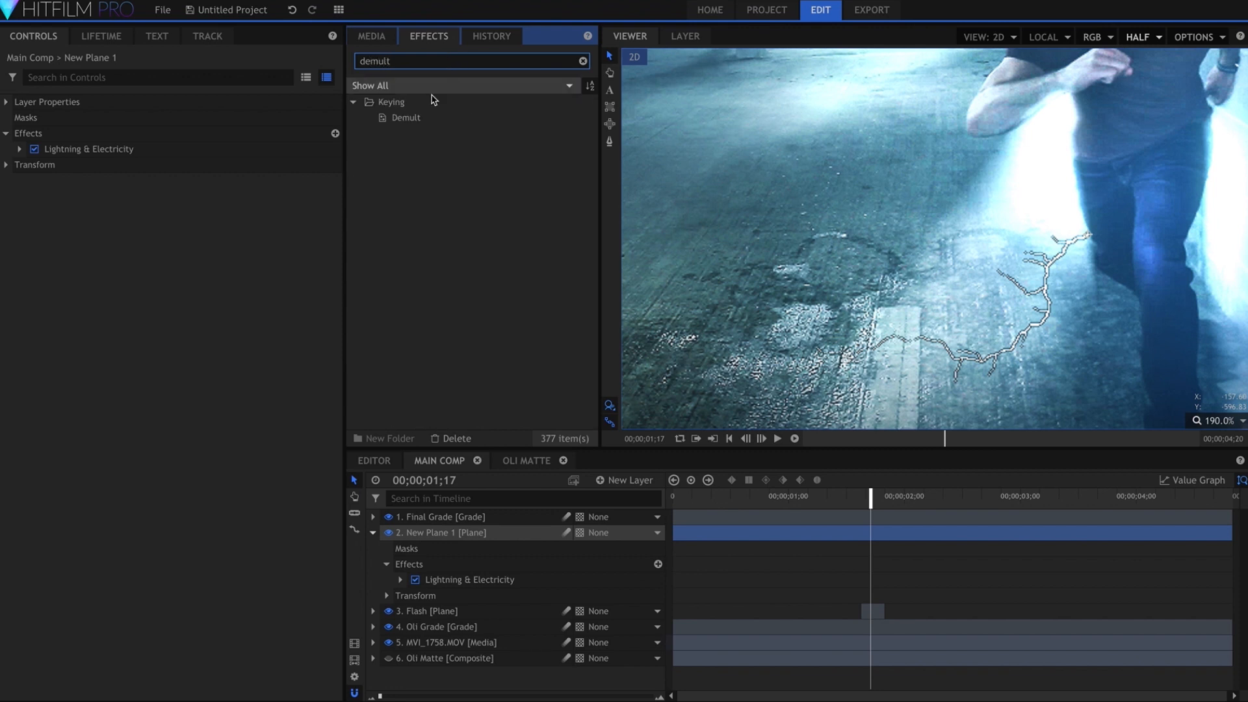
{"action": "left_click_drag", "start_coordinate": [416, 119], "coordinate": [197, 158]}
Apply the Lightsword Ultra (Glow Only) effect to the lightning plane after Demult and set the viewer quality to Full
{"action": "left_click", "coordinate": [412, 62]}
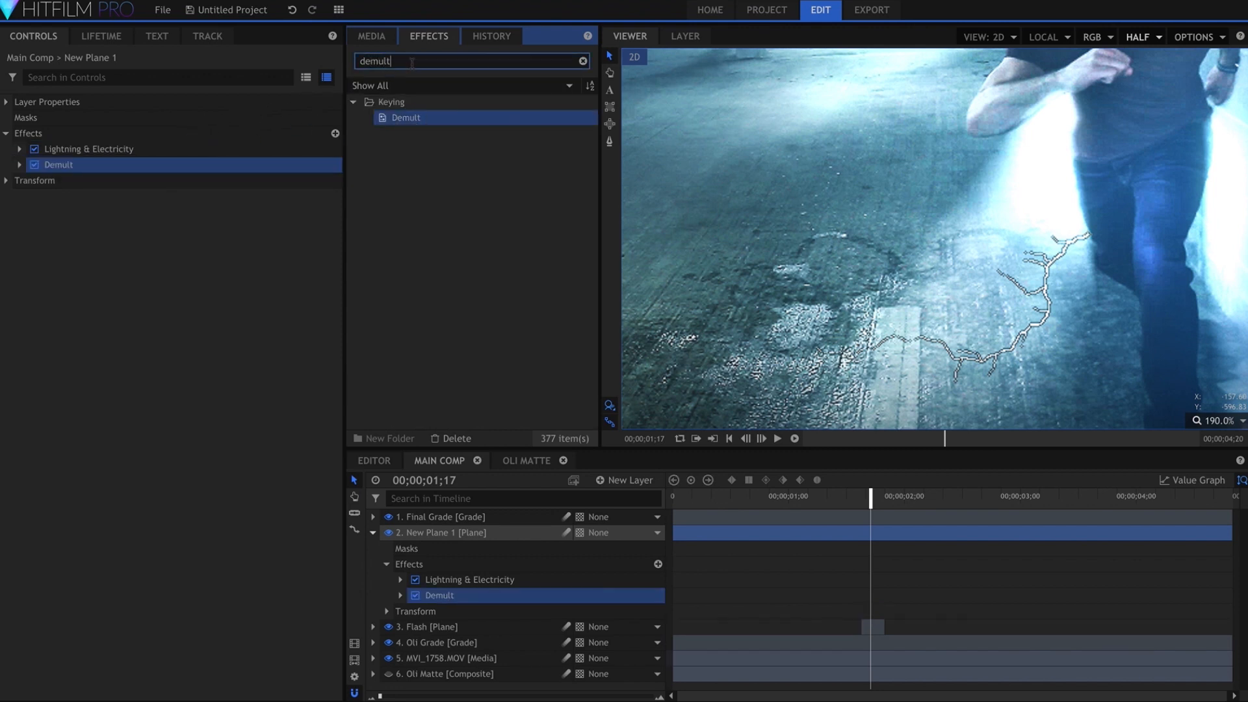
{"action": "type", "text": "ultra"}
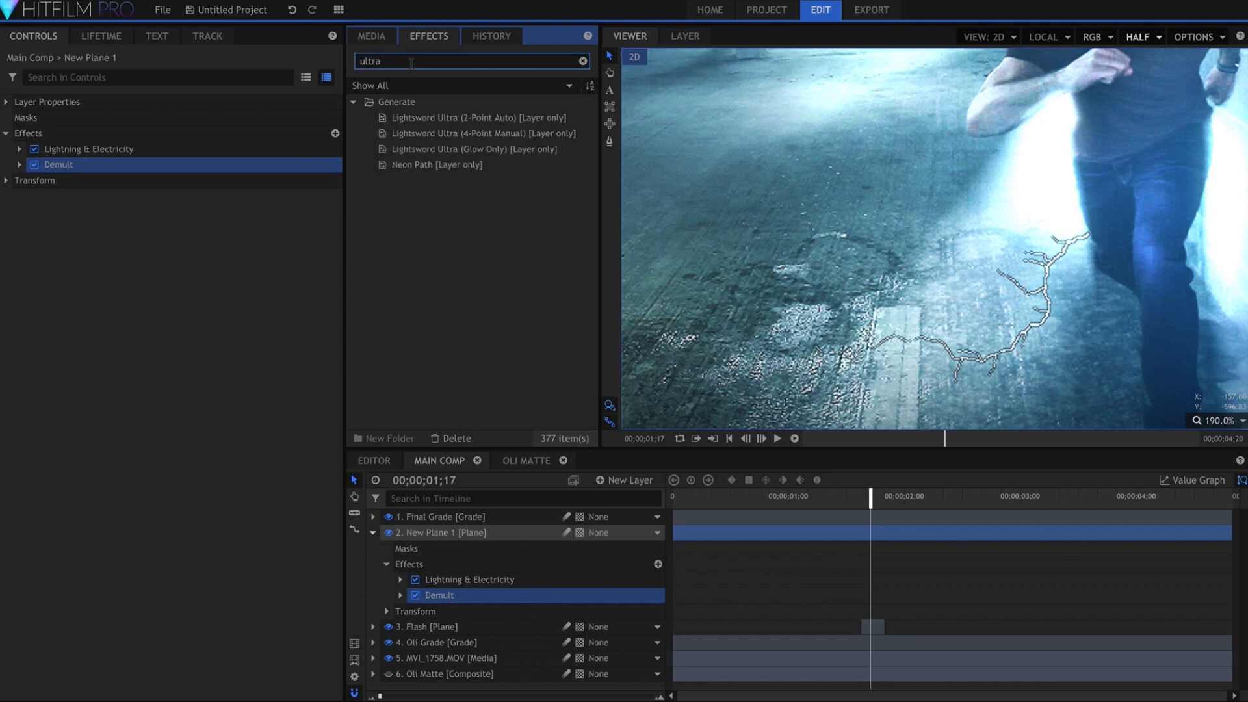
{"action": "left_click_drag", "start_coordinate": [425, 149], "coordinate": [252, 172]}
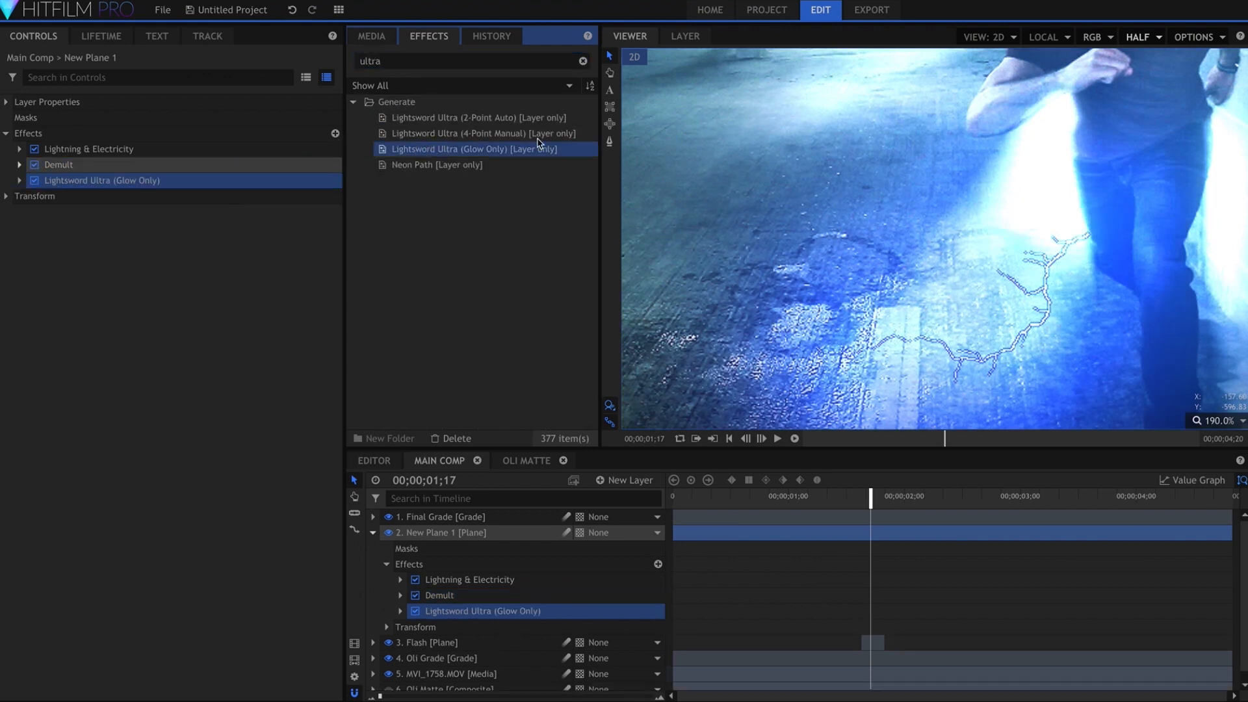
{"action": "left_click", "coordinate": [1140, 37]}
{"action": "left_click", "coordinate": [1157, 72]}
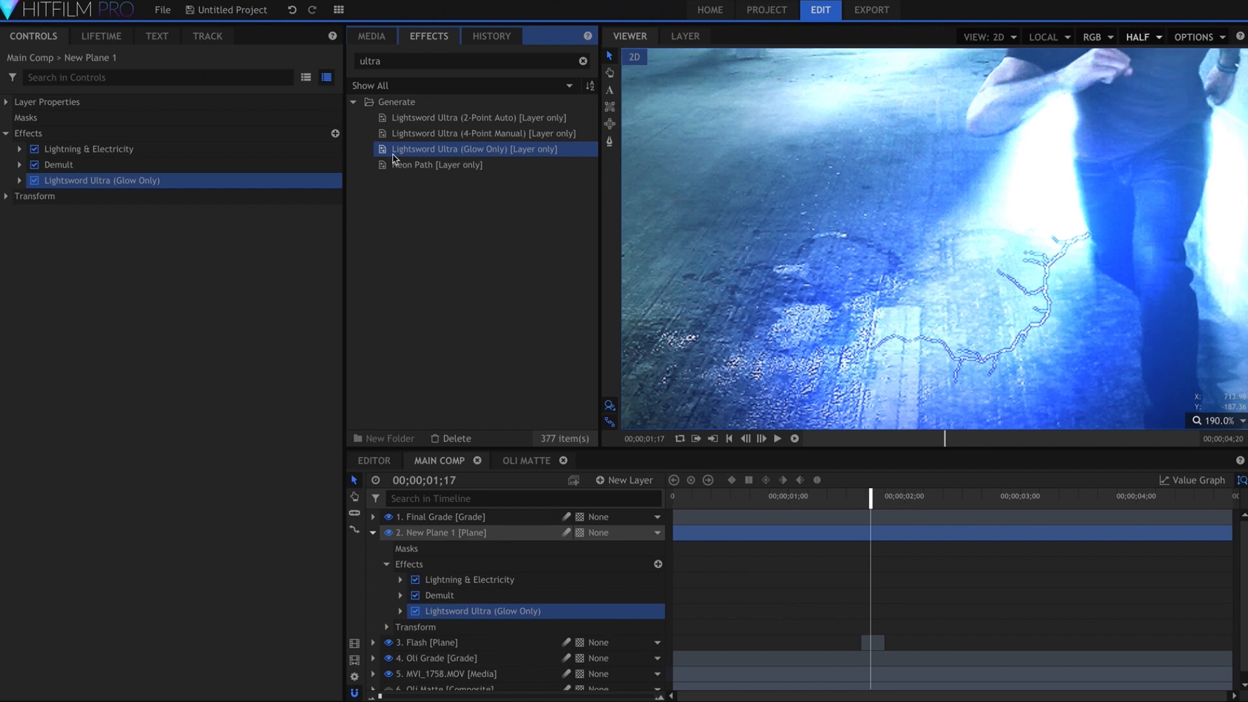
Set the lightning's Core Feather to 1.00 and increase its Start Width
{"action": "left_click", "coordinate": [25, 182]}
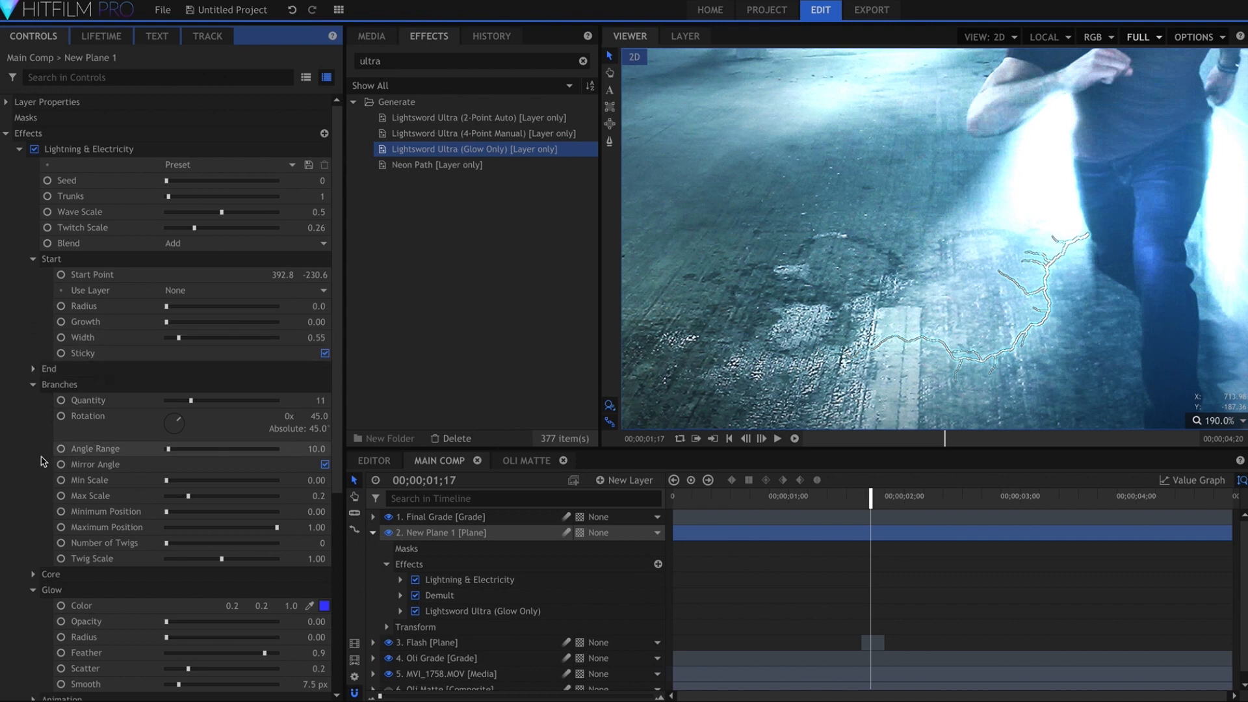
{"action": "scroll", "coordinate": [39, 461], "scroll_direction": "down", "scroll_amount": 3}
{"action": "left_click", "coordinate": [34, 480]}
{"action": "left_click", "coordinate": [221, 528]}
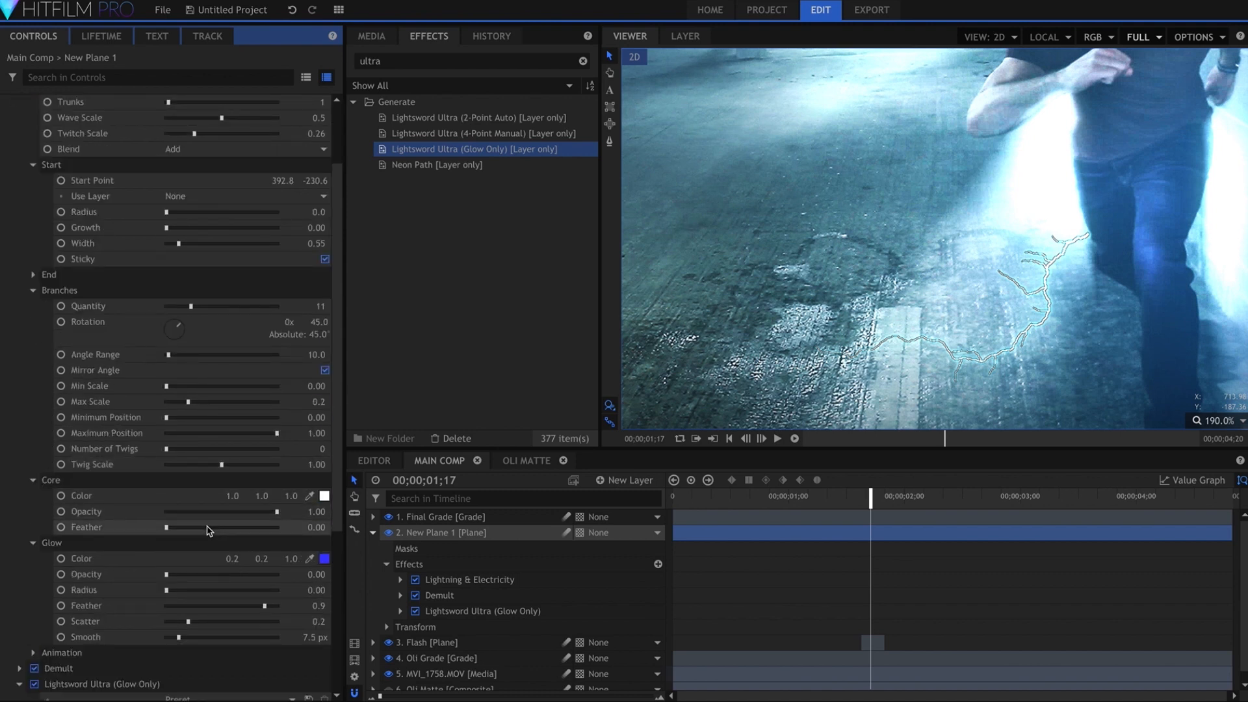
{"action": "left_click_drag", "start_coordinate": [222, 529], "coordinate": [225, 529]}
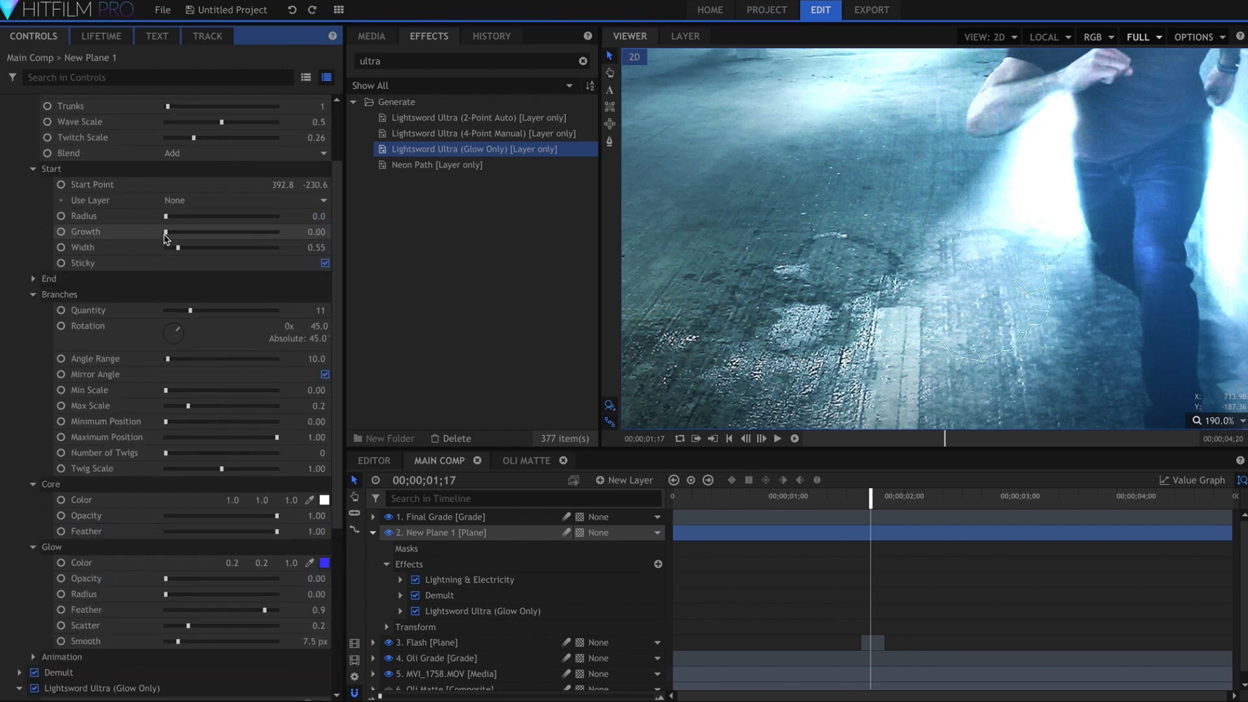
{"action": "left_click", "coordinate": [212, 247]}
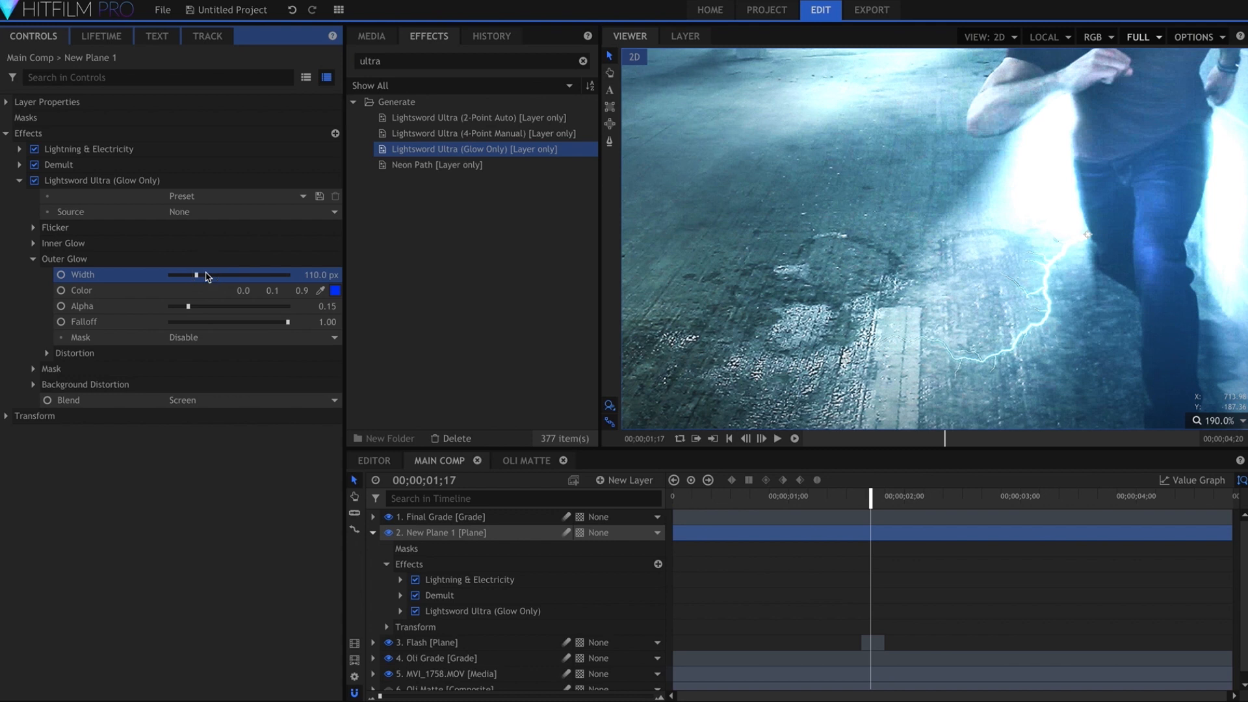
Set the Lightsword glow's Outer Glow Width to 155 px and its Alpha to 0.5
{"action": "left_click_drag", "start_coordinate": [205, 308], "coordinate": [284, 308]}
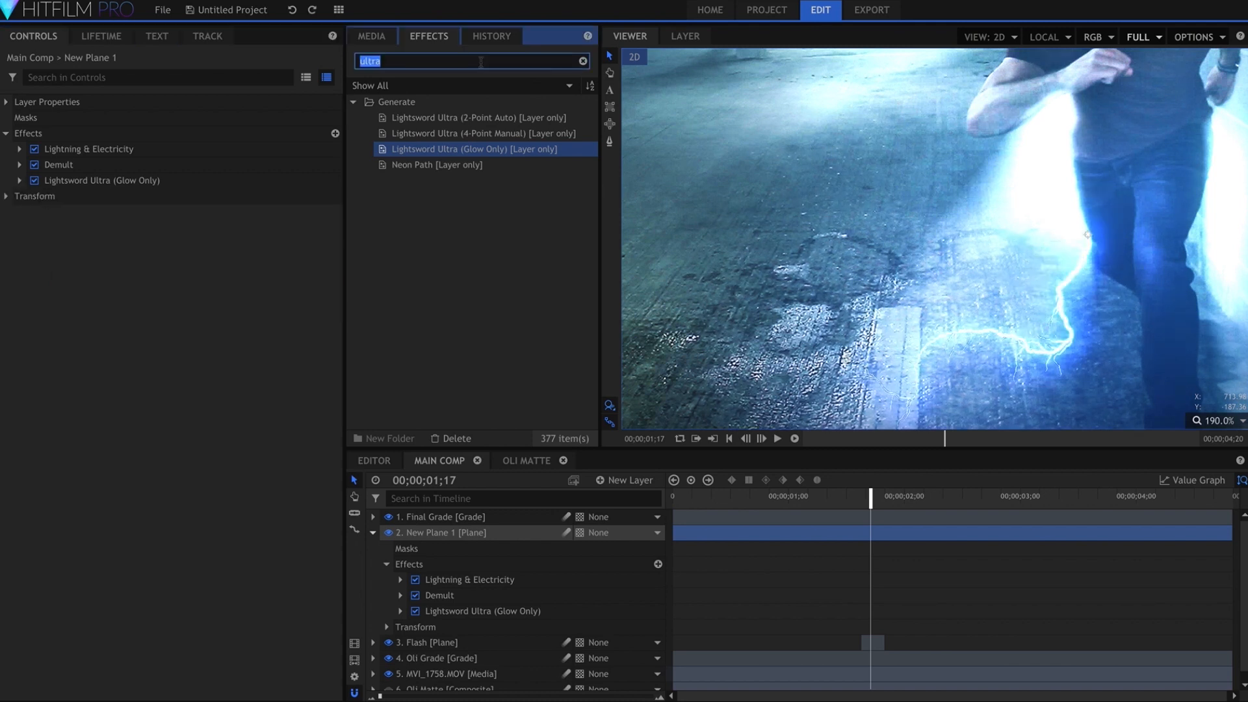
Apply an Angle Blur effect to the lightning plane after the Lightsword glow and set its Length to 10 px
{"action": "triple_click", "coordinate": [480, 61]}
{"action": "type", "text": "angl"}
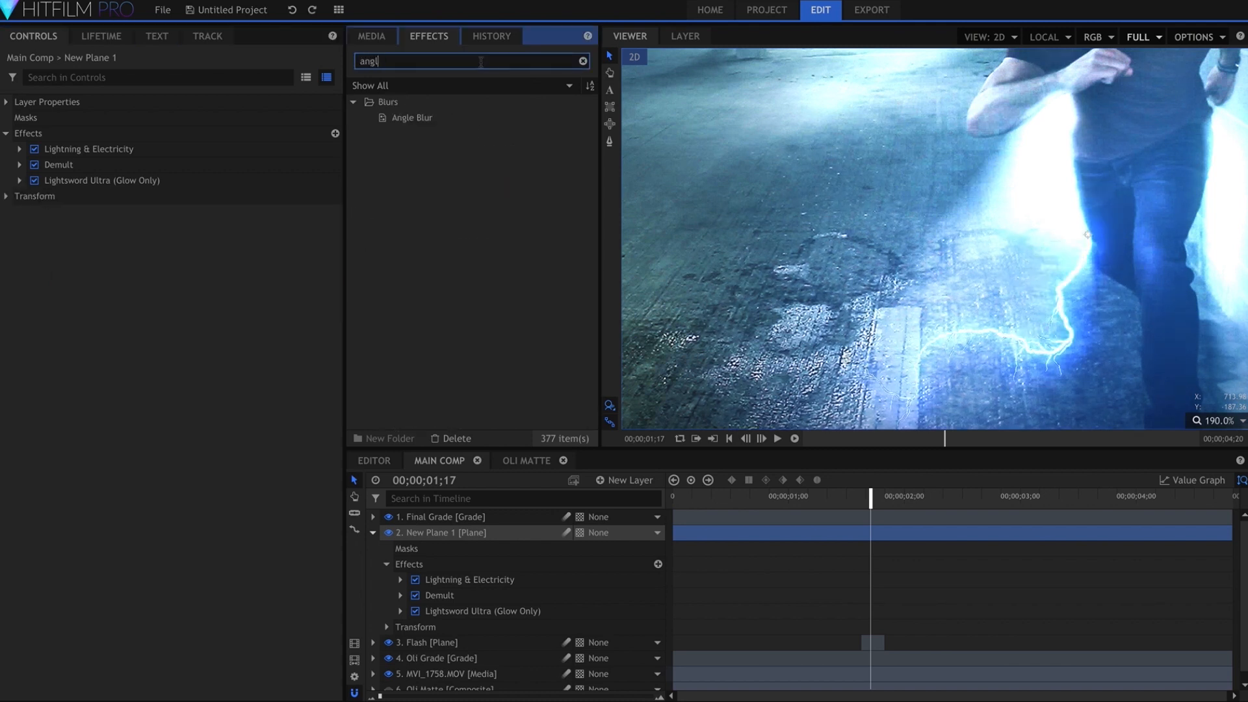
{"action": "left_click_drag", "start_coordinate": [455, 117], "coordinate": [62, 191]}
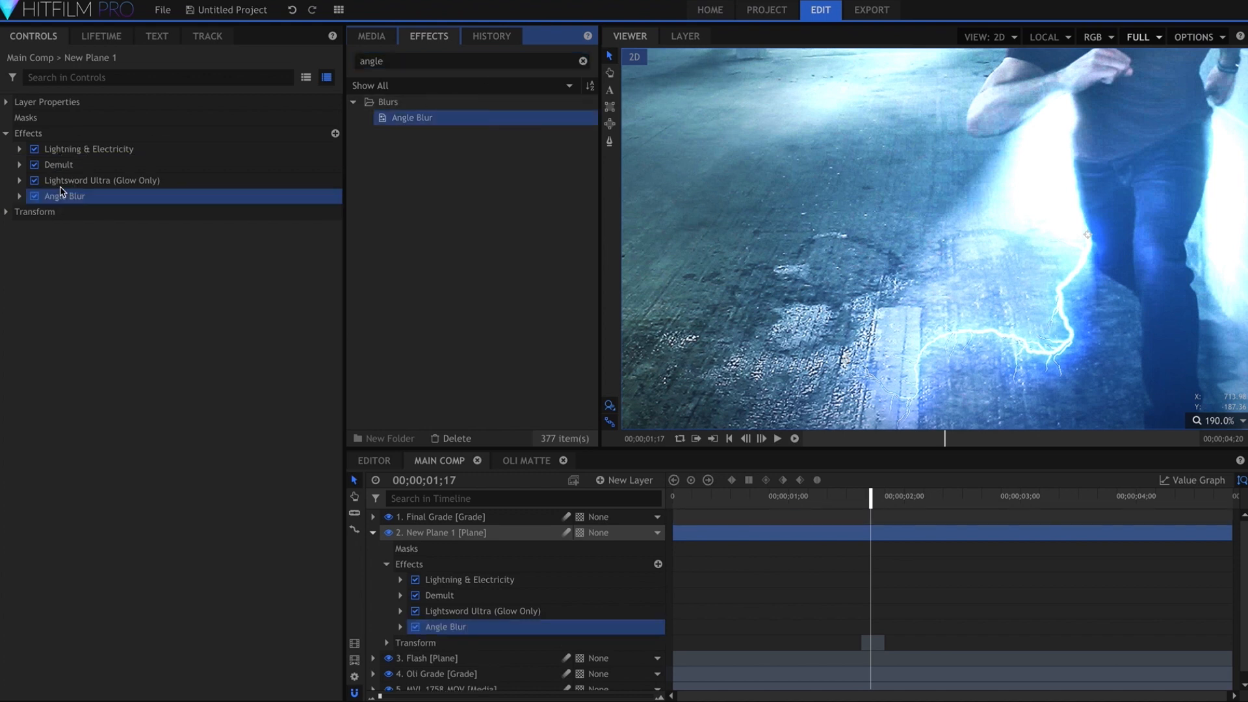
{"action": "left_click", "coordinate": [19, 196]}
{"action": "left_click", "coordinate": [321, 262]}
{"action": "type", "text": "10"}
{"action": "key", "text": "Return"}
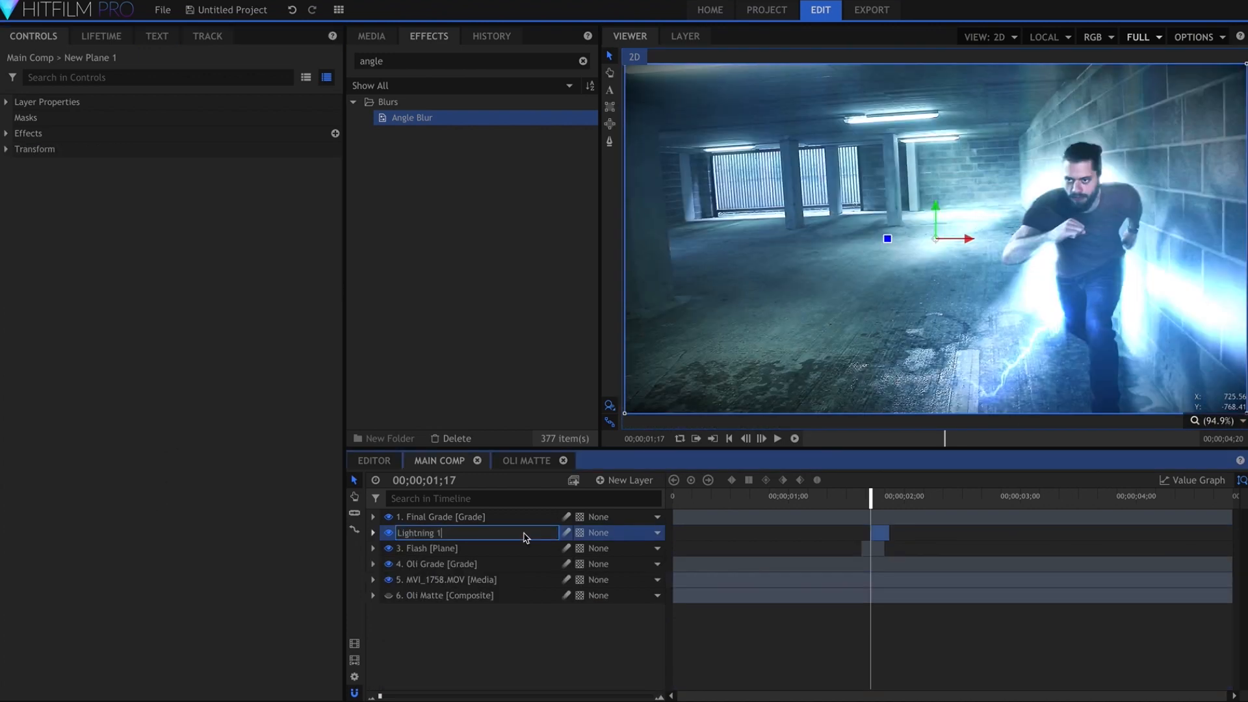
Rename the lightning plane Lightning 1, trimmed to a few frames from 00;00;01;17, and duplicate it
{"action": "key", "text": "Return"}
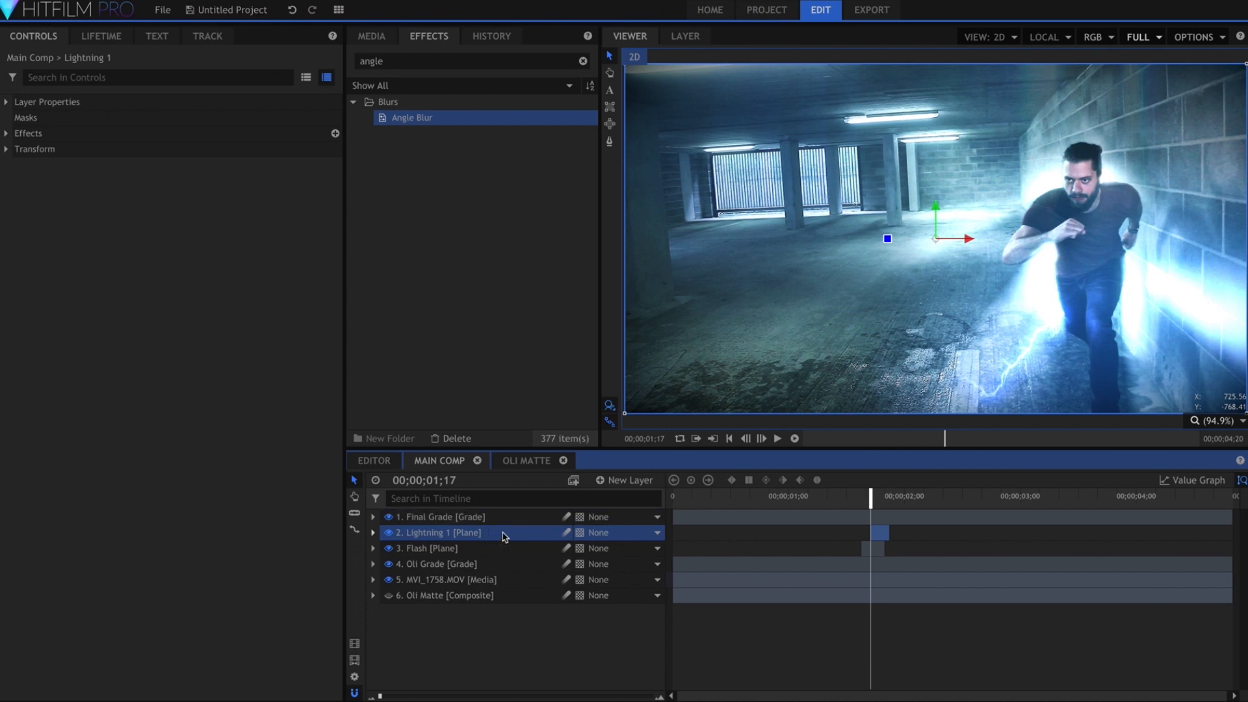
{"action": "key", "text": "ctrl+d"}
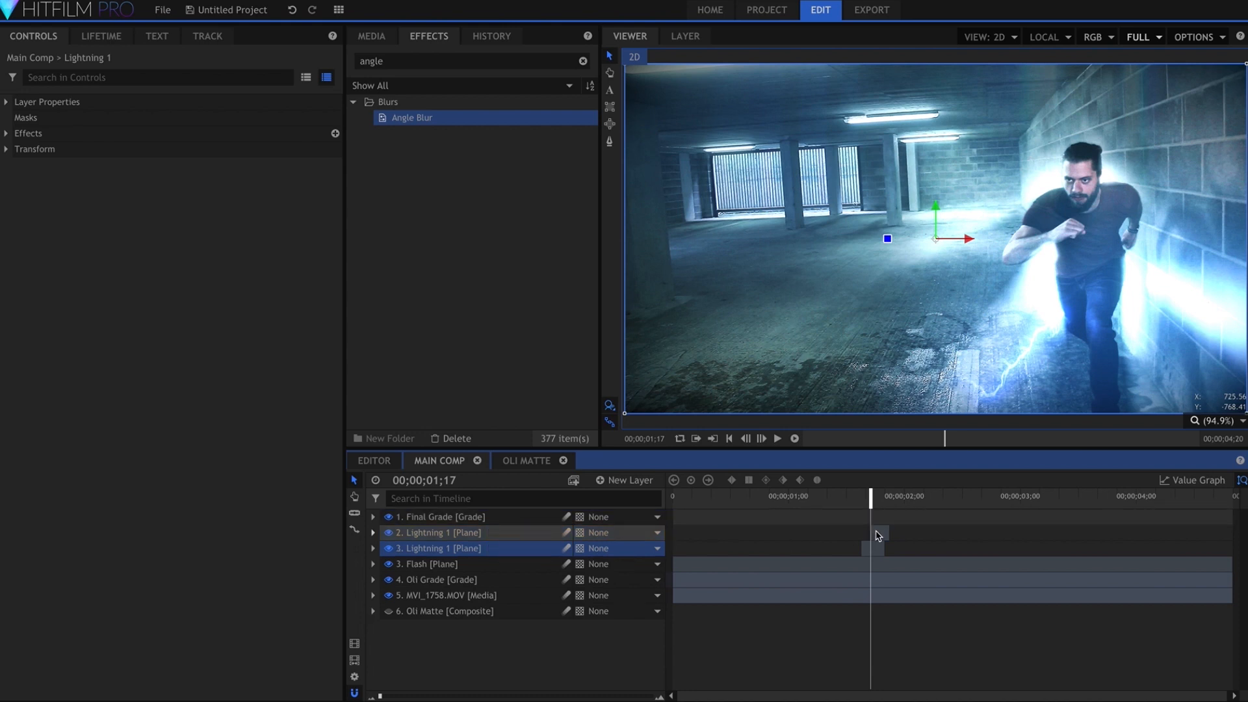
{"action": "left_click", "coordinate": [510, 533]}
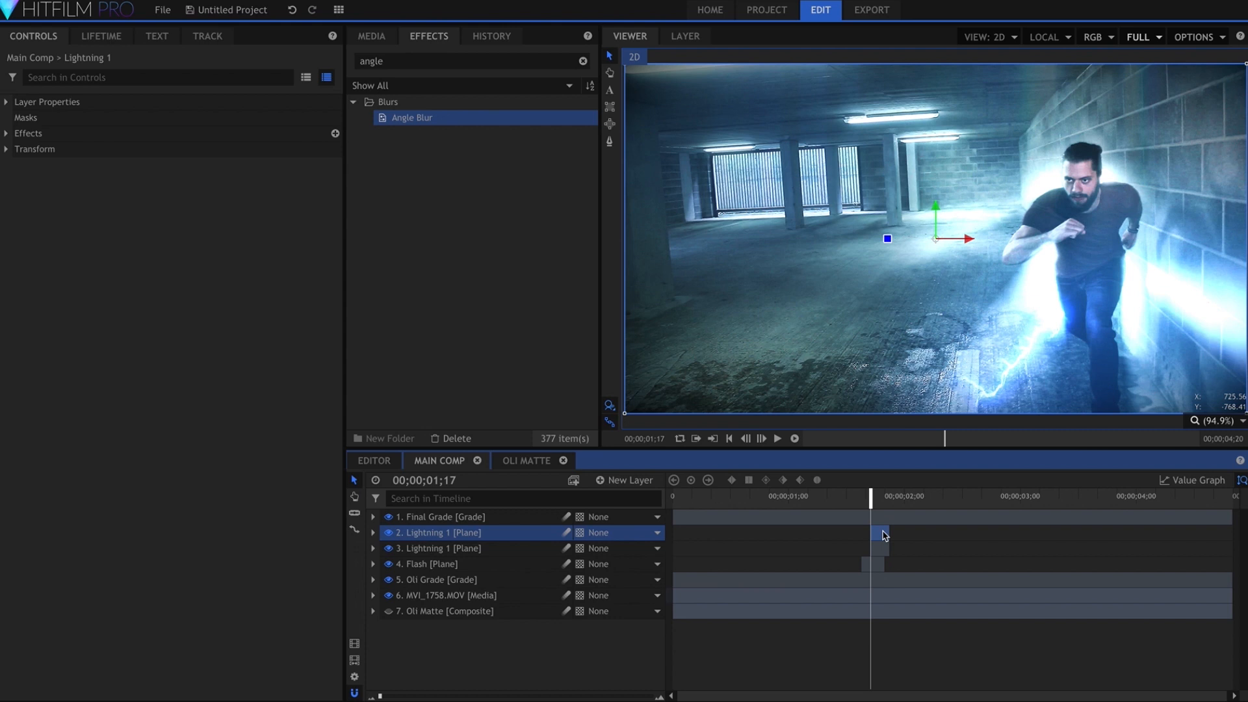
Move the duplicate lightning's start point to the man's shoulder and set Seed 3,400, Trunks 2, Twitch Scale 0.1 and Branches Quantity 18
{"action": "left_click", "coordinate": [5, 133]}
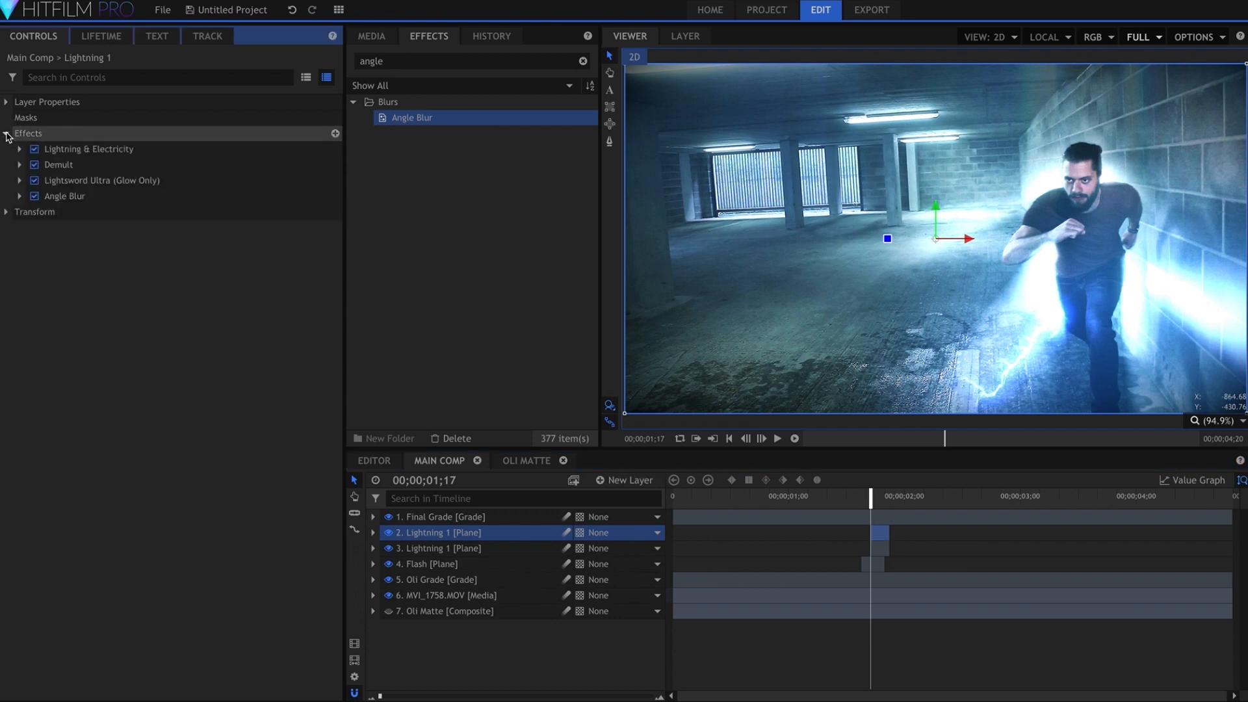
{"action": "left_click", "coordinate": [81, 150]}
{"action": "mouse_move", "coordinate": [1064, 313]}
{"action": "left_mouse_down"}
{"action": "mouse_move", "coordinate": [1119, 173]}
{"action": "mouse_move", "coordinate": [1110, 180]}
{"action": "left_mouse_up"}
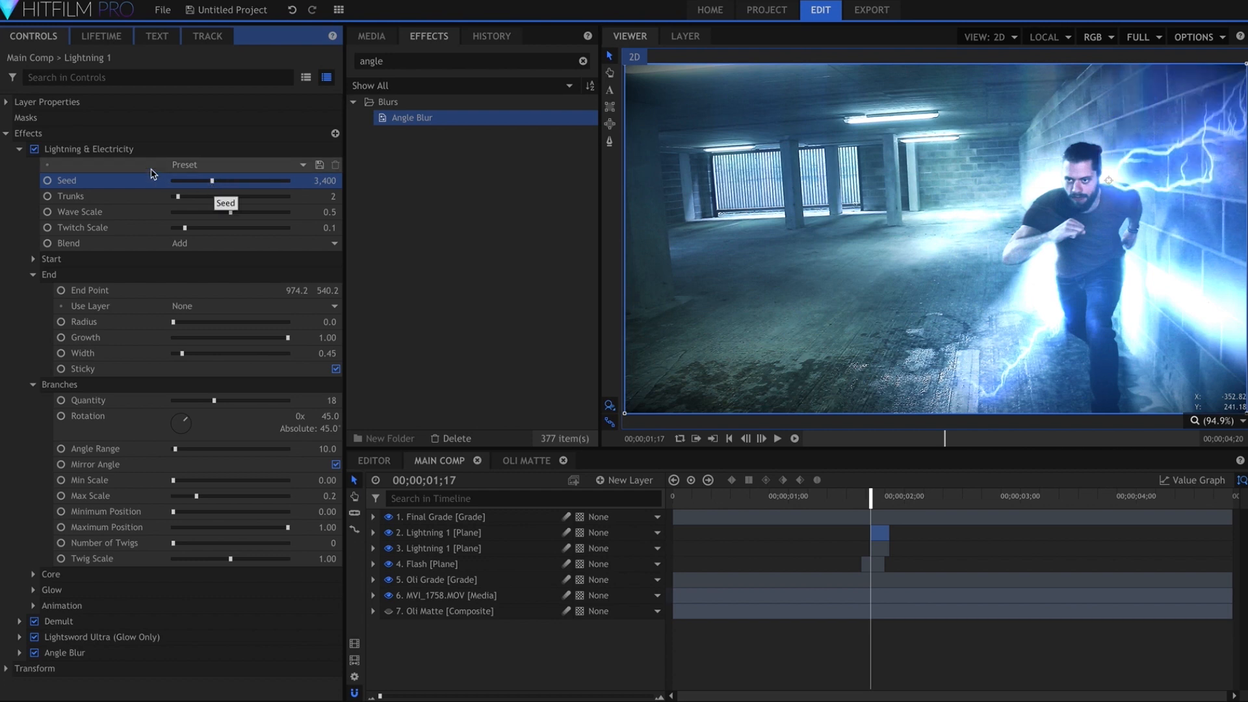
Place the duplicate lightning's end point just above the frame, over the wall, at about 764, 610
{"action": "left_click", "coordinate": [132, 150]}
{"action": "scroll", "coordinate": [1123, 183], "scroll_direction": "down", "scroll_amount": 5}
{"action": "scroll", "coordinate": [1126, 178], "scroll_direction": "up", "scroll_amount": 5}
{"action": "scroll", "coordinate": [1031, 209], "scroll_direction": "up", "scroll_amount": 1}
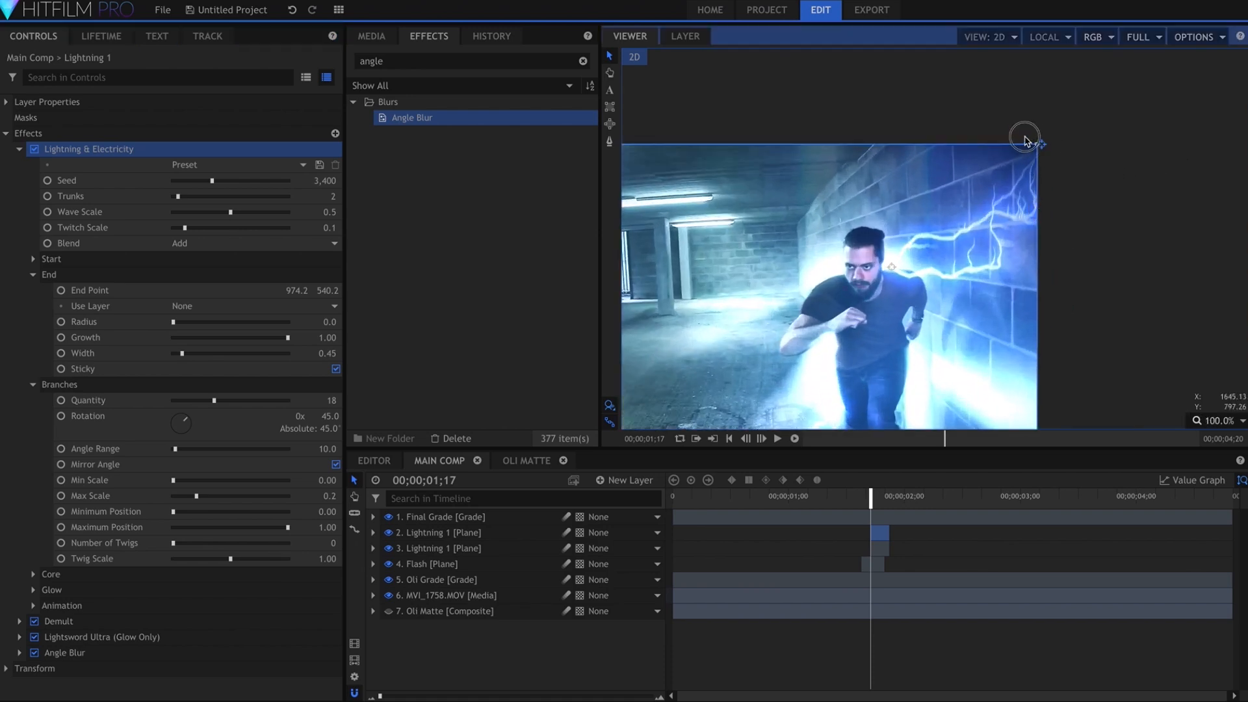
{"action": "left_click_drag", "start_coordinate": [1007, 134], "coordinate": [970, 123]}
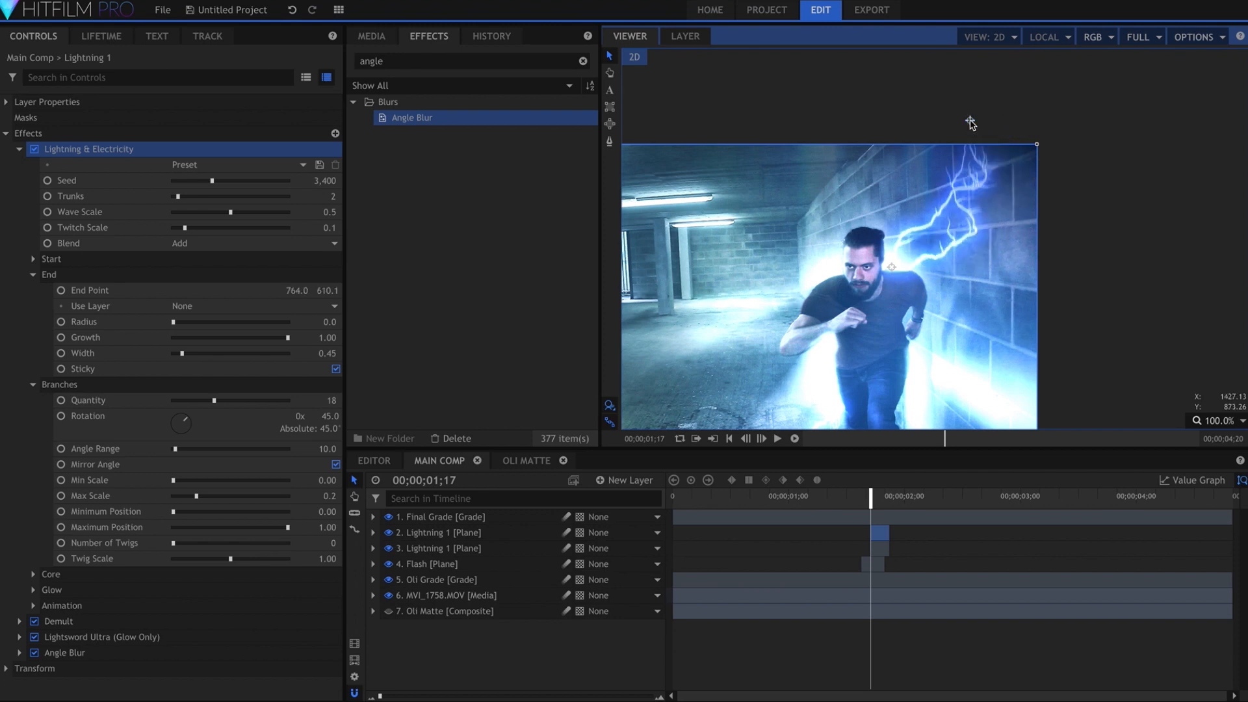
{"action": "left_click", "coordinate": [1215, 420]}
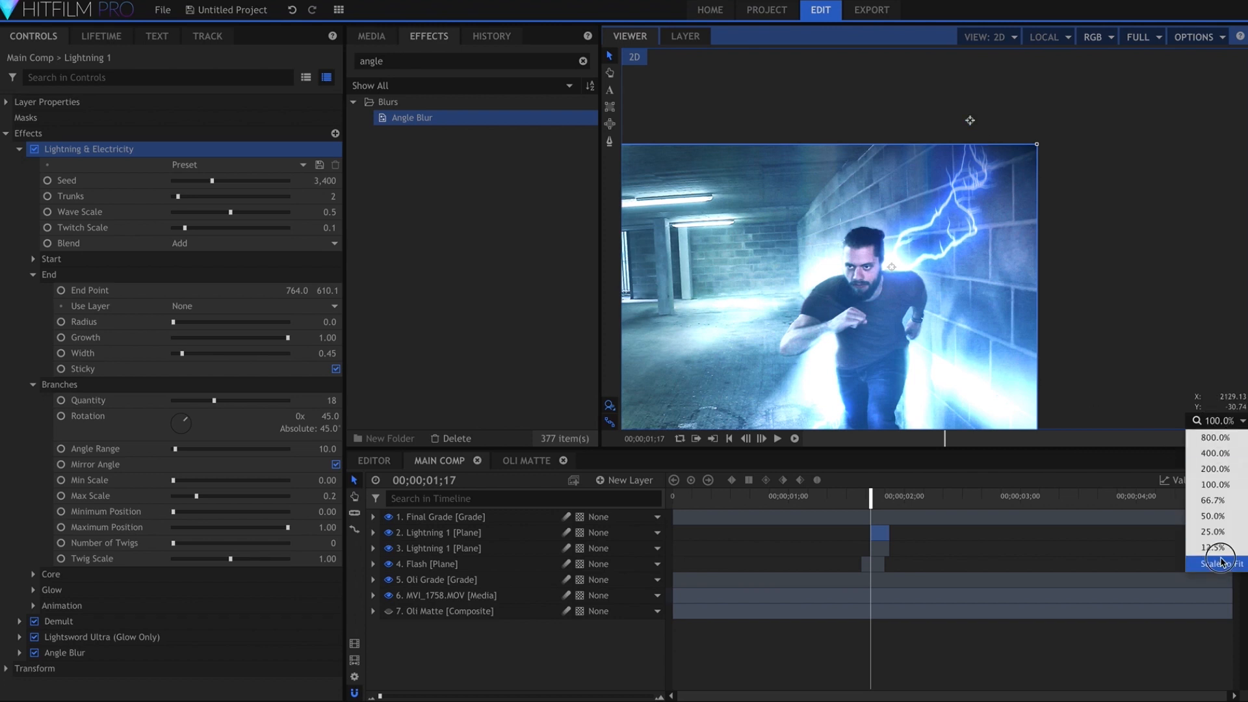
{"action": "left_click", "coordinate": [1219, 558]}
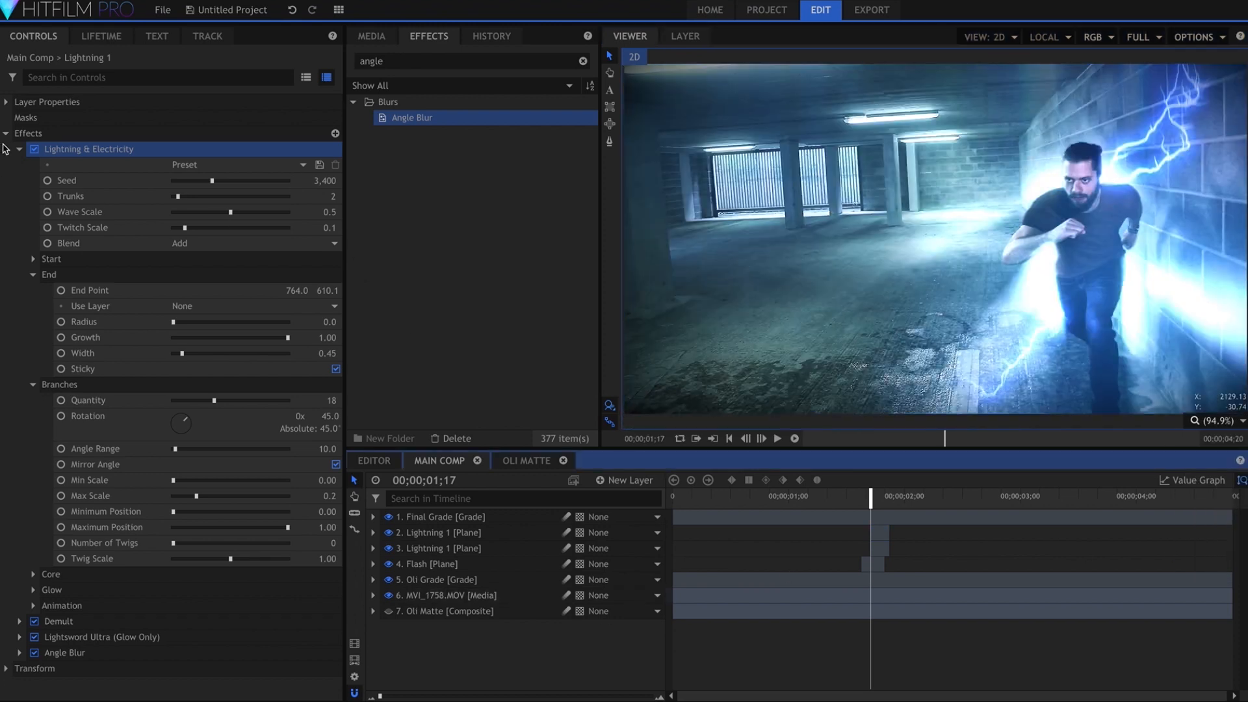
{"action": "left_click", "coordinate": [19, 149]}
Add a grade layer named Exposure below Final Grade and apply the Exposure effect to it
{"action": "double_click", "coordinate": [501, 62]}
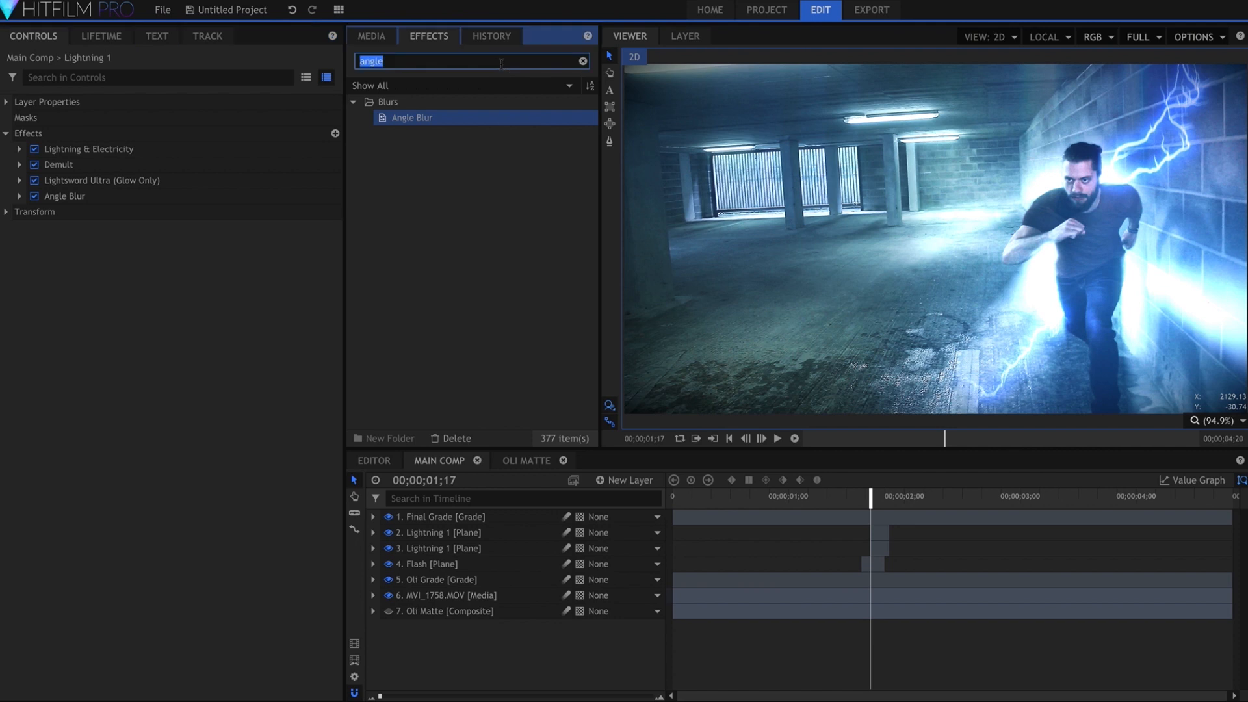
{"action": "type", "text": "exposure"}
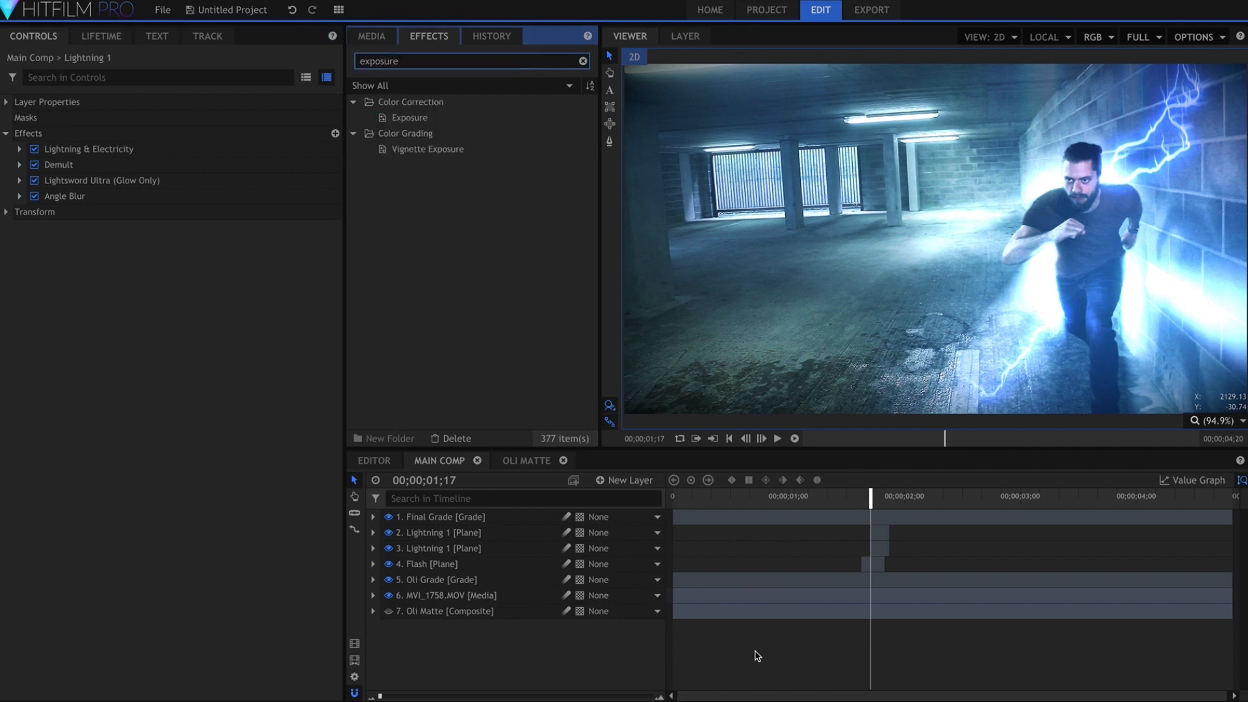
{"action": "left_click", "coordinate": [759, 652]}
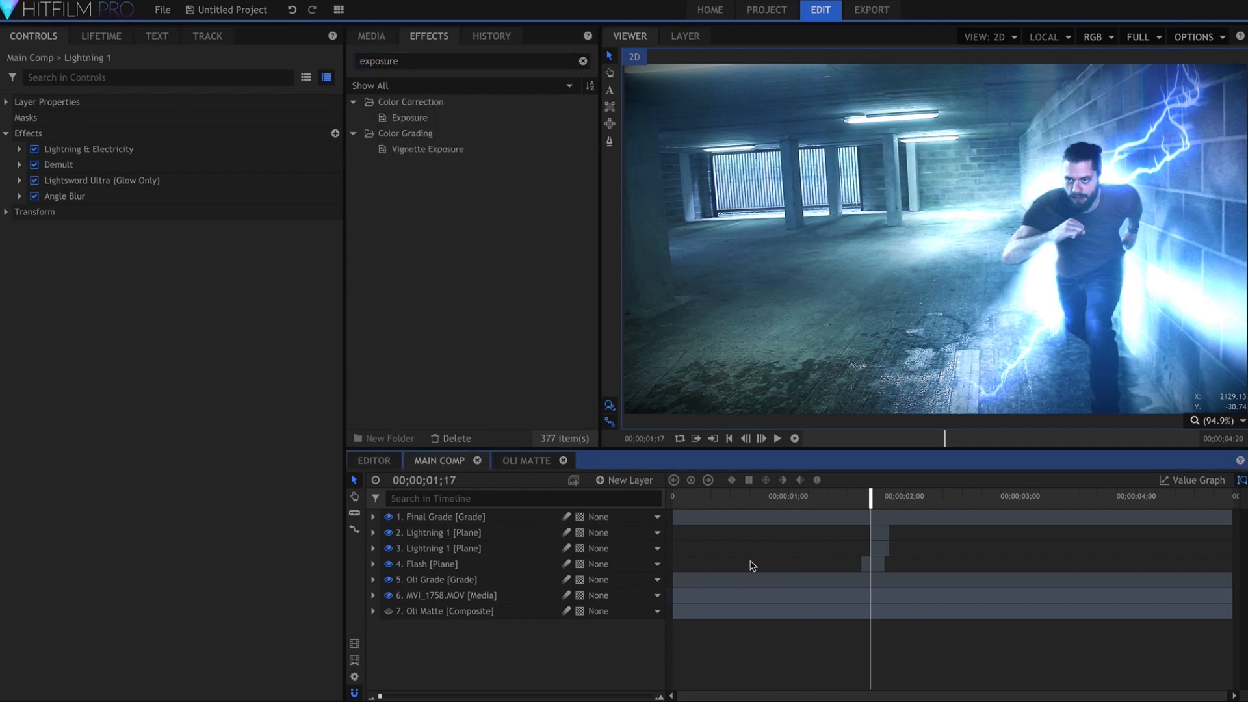
{"action": "left_click", "coordinate": [633, 480]}
{"action": "left_click", "coordinate": [617, 527]}
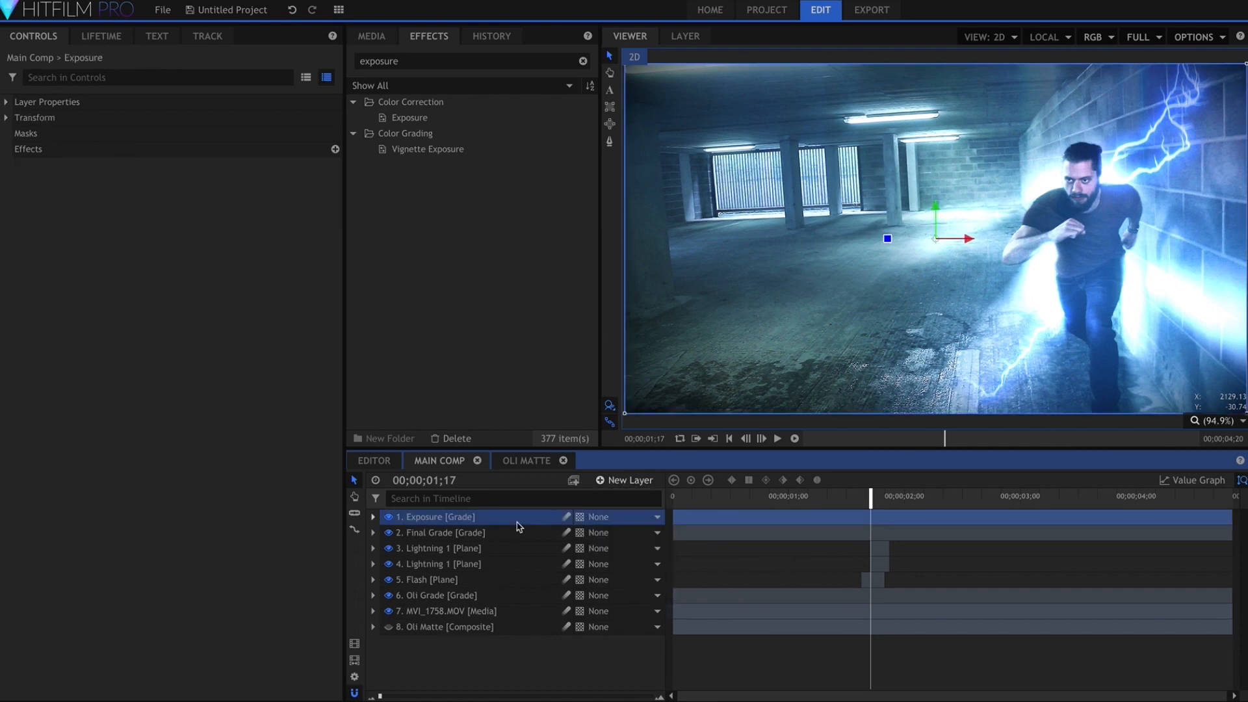
{"action": "left_click_drag", "start_coordinate": [454, 119], "coordinate": [433, 539]}
{"action": "left_click", "coordinate": [373, 517]}
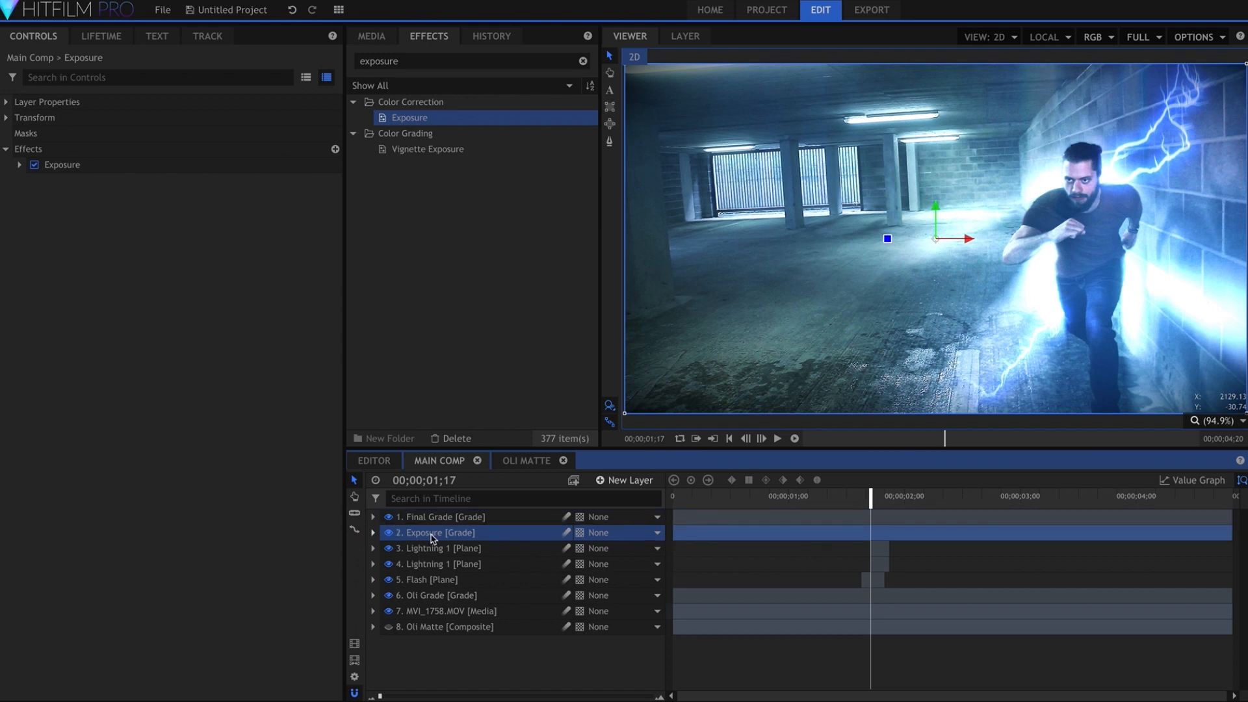
Set the grade layer's Exposure to 0.7 and keyframe it at 00;00;01;17
{"action": "left_click", "coordinate": [19, 165]}
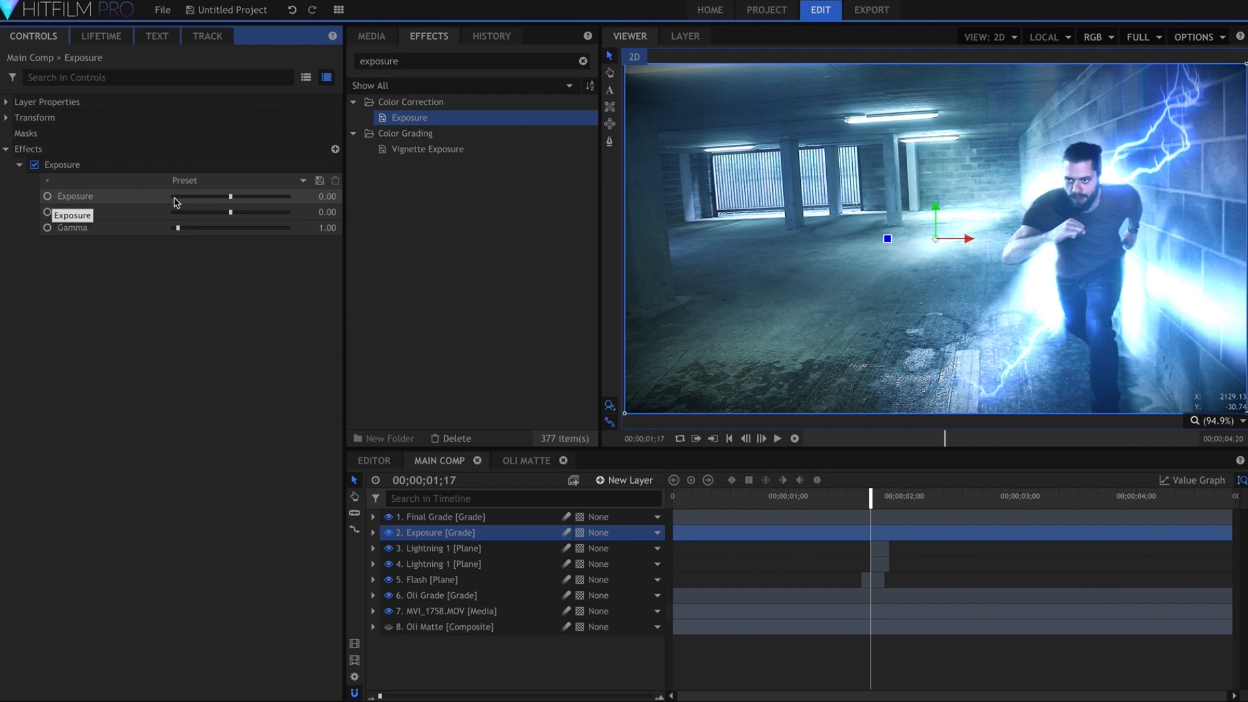
{"action": "mouse_move", "coordinate": [325, 197]}
{"action": "left_mouse_down"}
{"action": "mouse_move", "coordinate": [332, 185]}
{"action": "mouse_move", "coordinate": [326, 197]}
{"action": "left_mouse_up"}
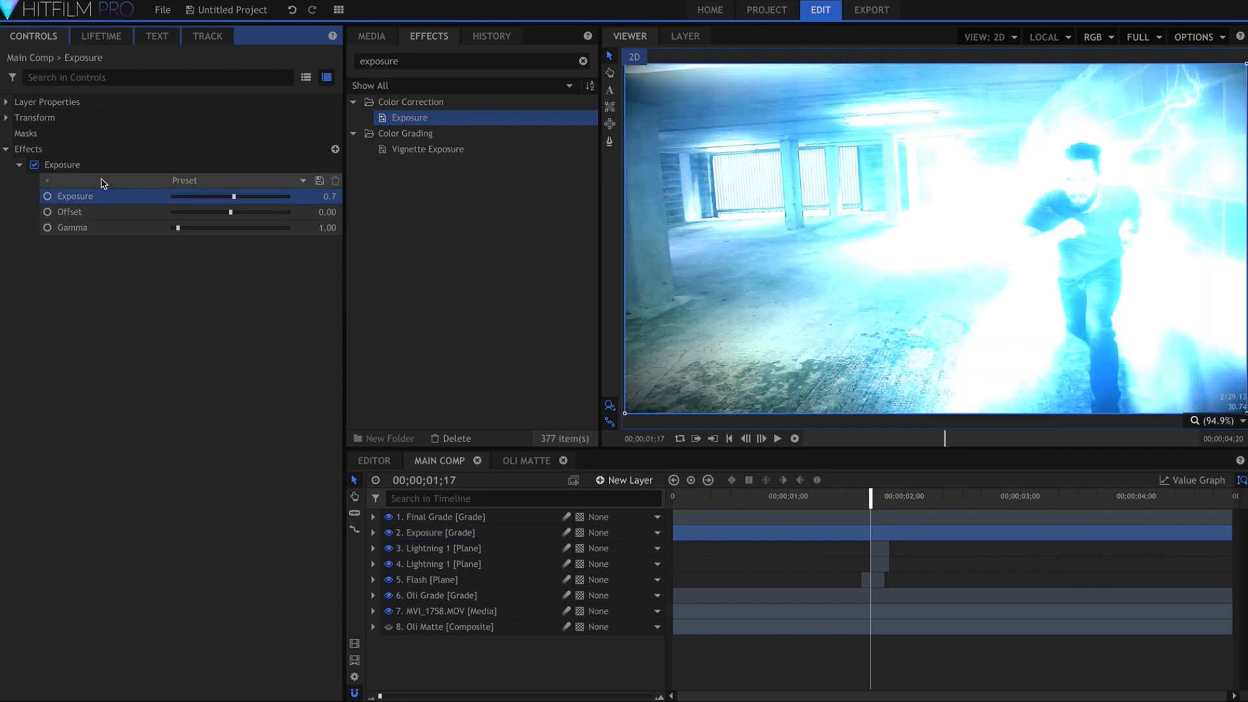
{"action": "left_click", "coordinate": [47, 195]}
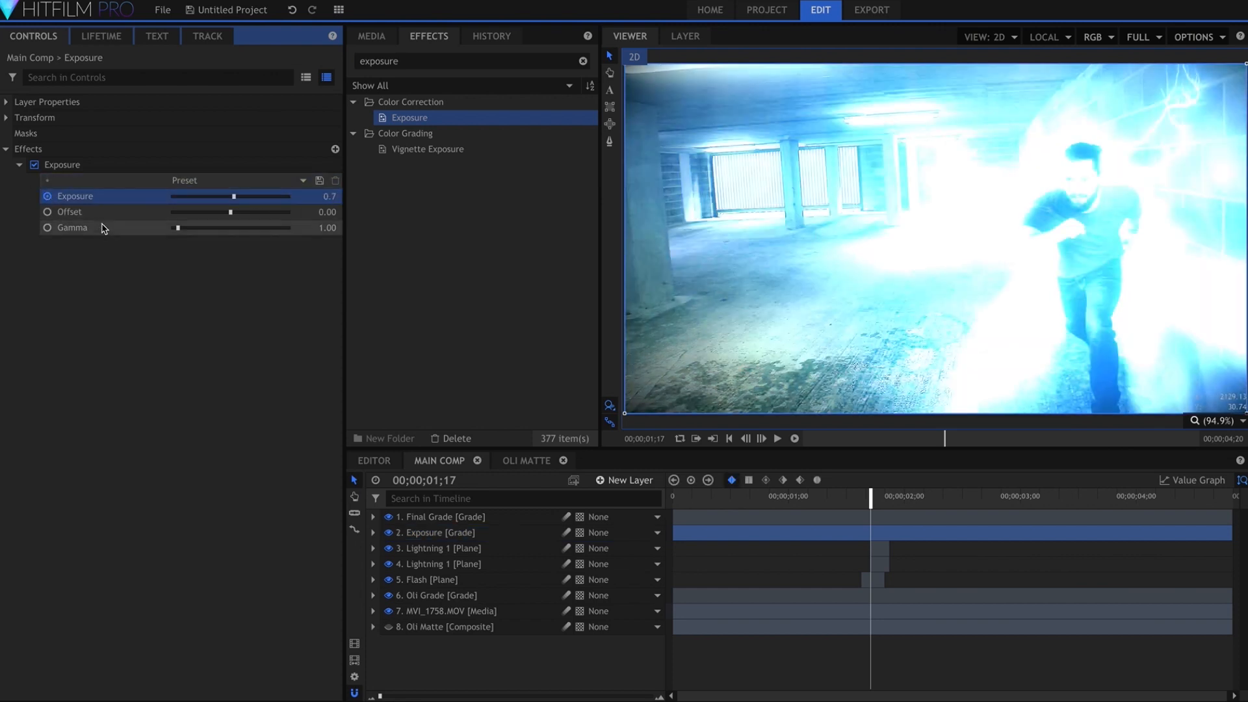
Keyframe the Exposure at 0 two frames earlier, at 00;00;01;15, and check the ramp up to 00;00;01;17
{"action": "double_click", "coordinate": [111, 195]}
{"action": "key", "text": "comma"}
{"action": "key", "text": "comma"}
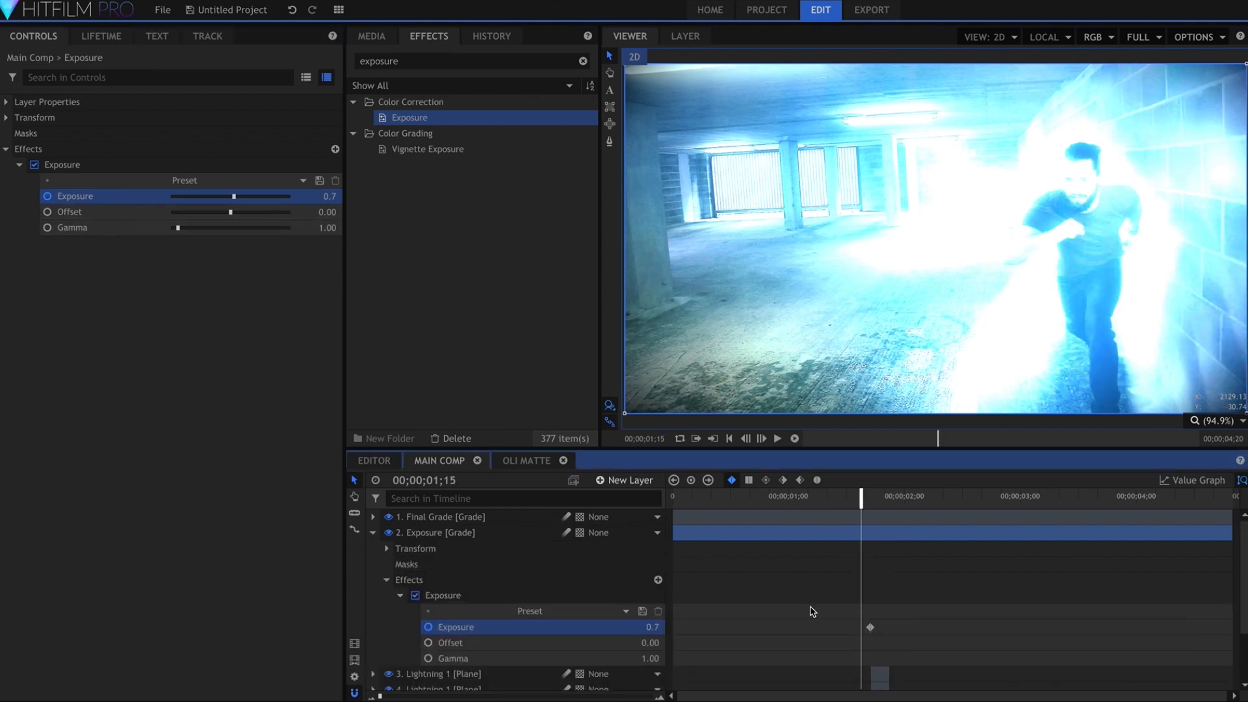
{"action": "left_click", "coordinate": [652, 627]}
{"action": "type", "text": "0"}
{"action": "key", "text": "Return"}
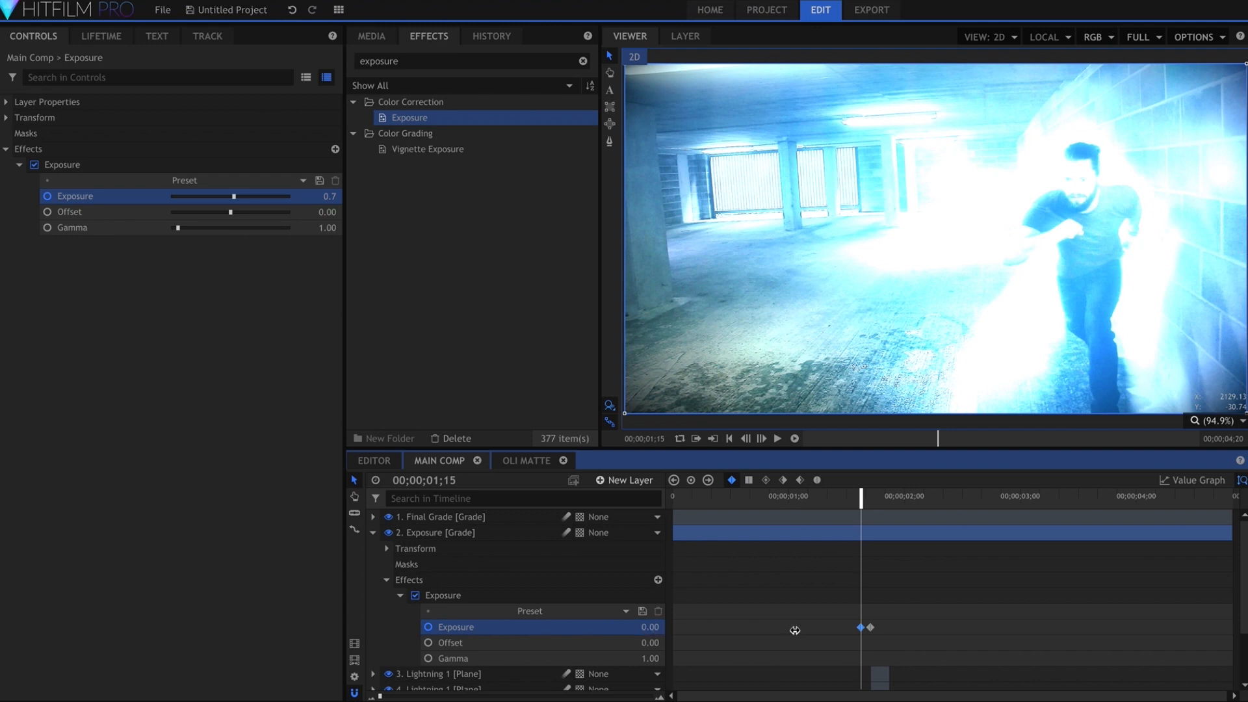
{"action": "key", "text": "period"}
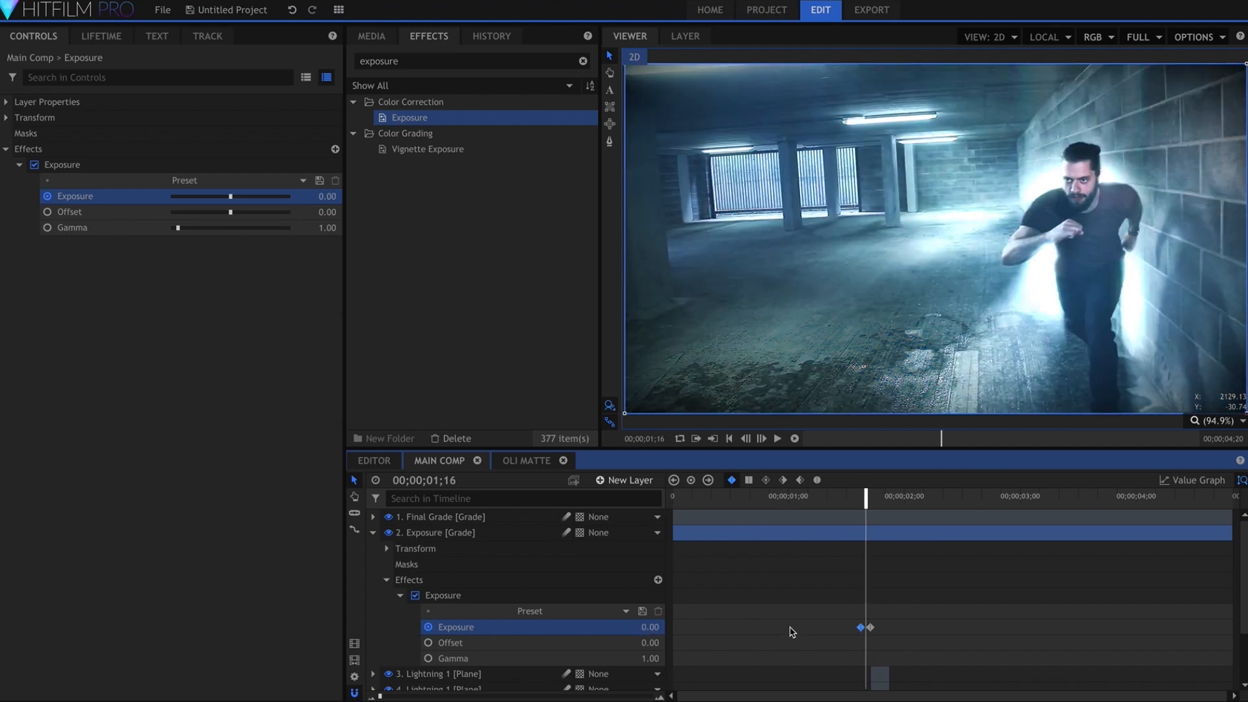
{"action": "key", "text": "period"}
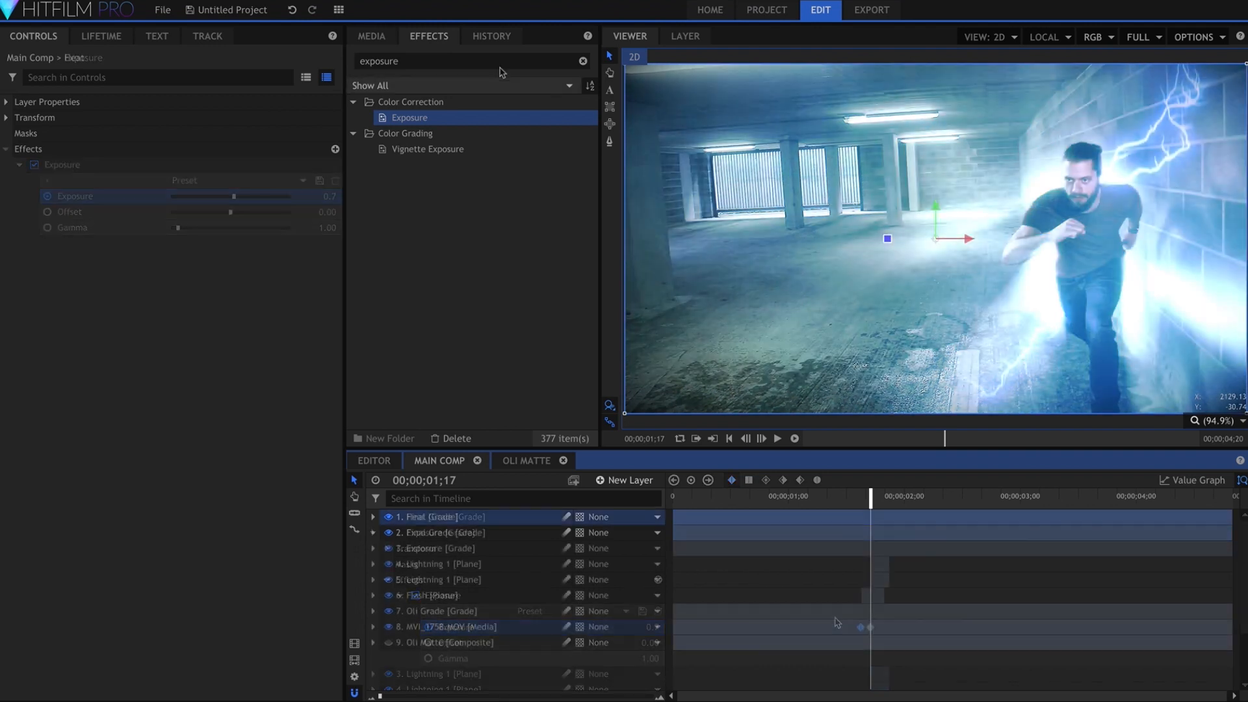
Apply the Heat Distortion effect to the Heat grade layer and place that layer directly below Final Grade
{"action": "left_click", "coordinate": [499, 63]}
{"action": "type", "text": "heat"}
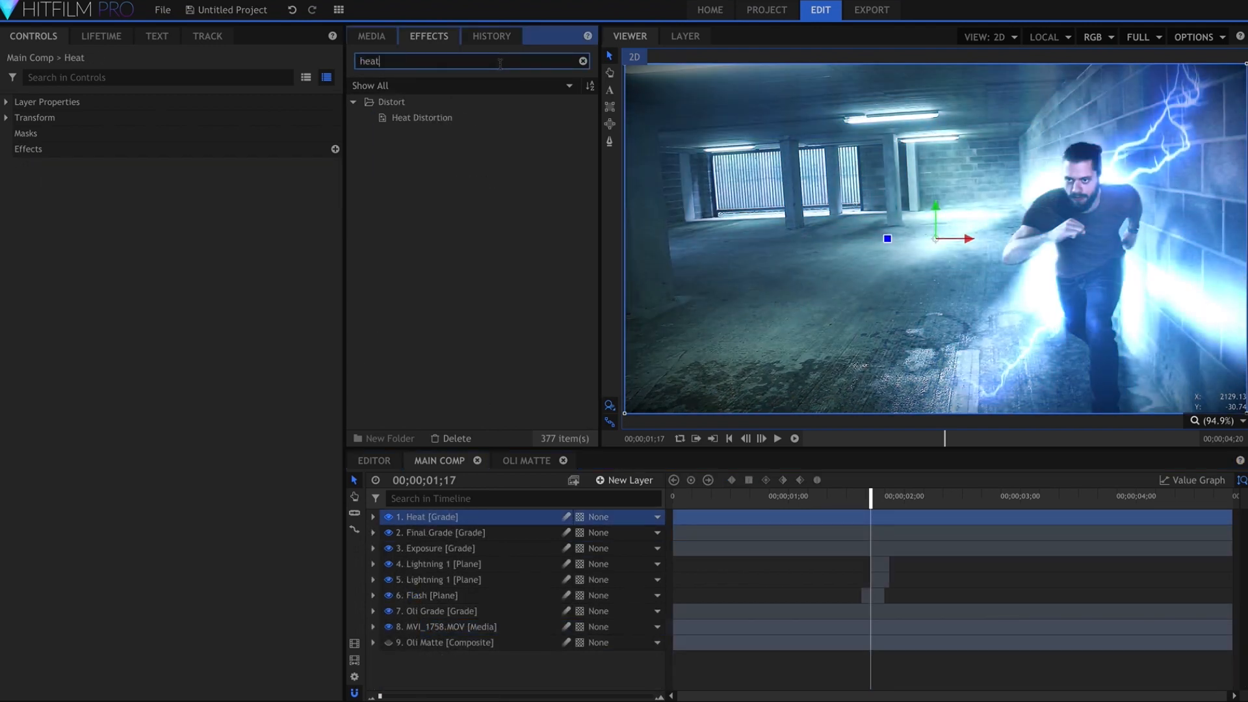
{"action": "left_click_drag", "start_coordinate": [490, 118], "coordinate": [453, 546]}
{"action": "left_click", "coordinate": [372, 517]}
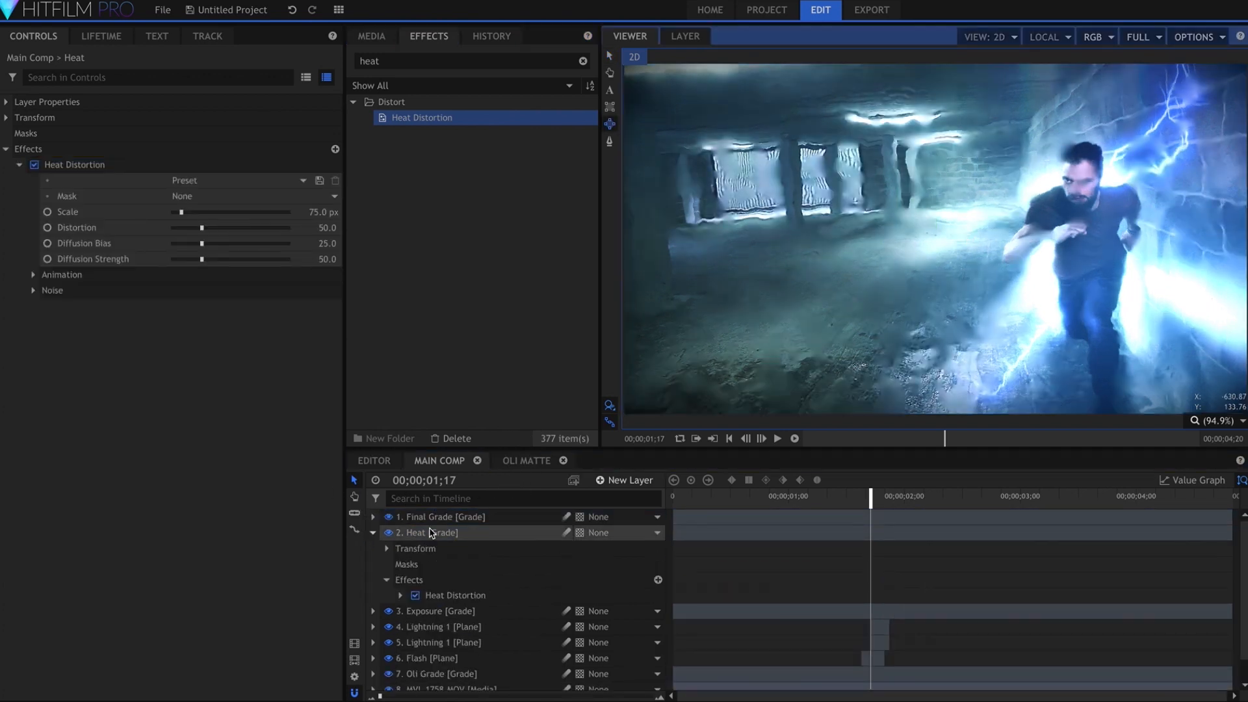
{"action": "left_click", "coordinate": [430, 532]}
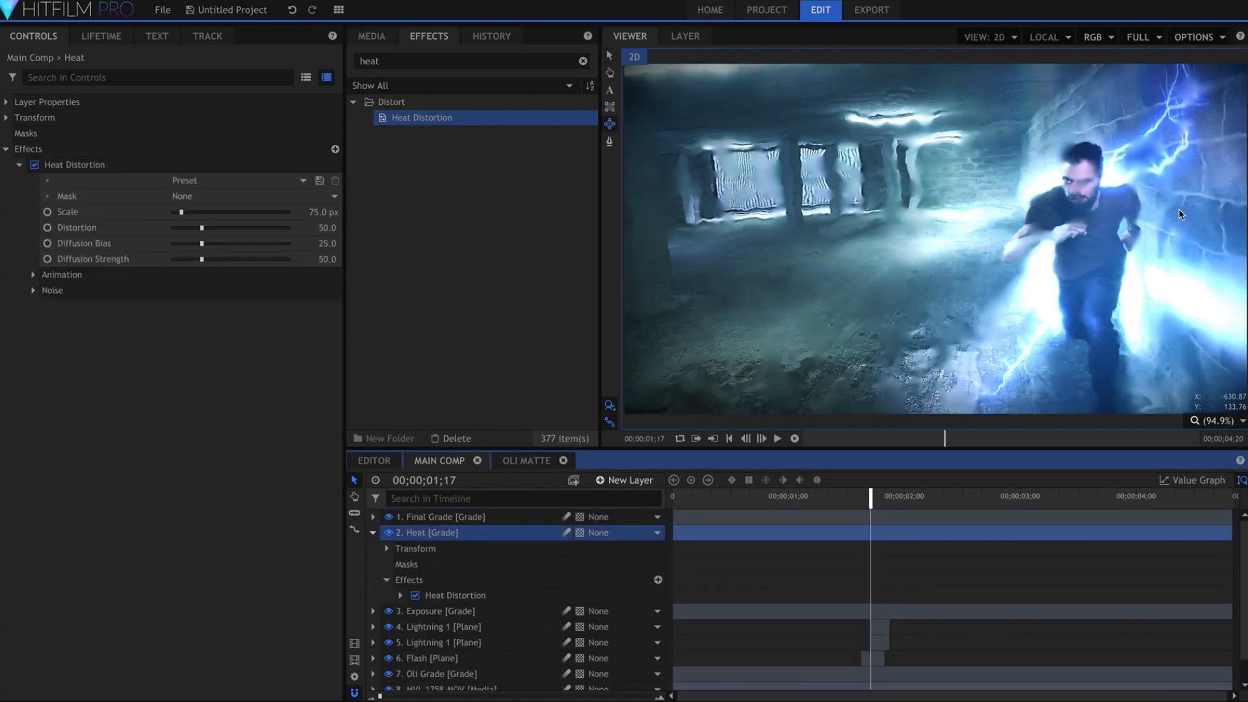
Draw an elliptical mask on the Heat layer around the upper lightning on the wall and open the mask's properties
{"action": "left_click_drag", "start_coordinate": [1177, 126], "coordinate": [1247, 11]}
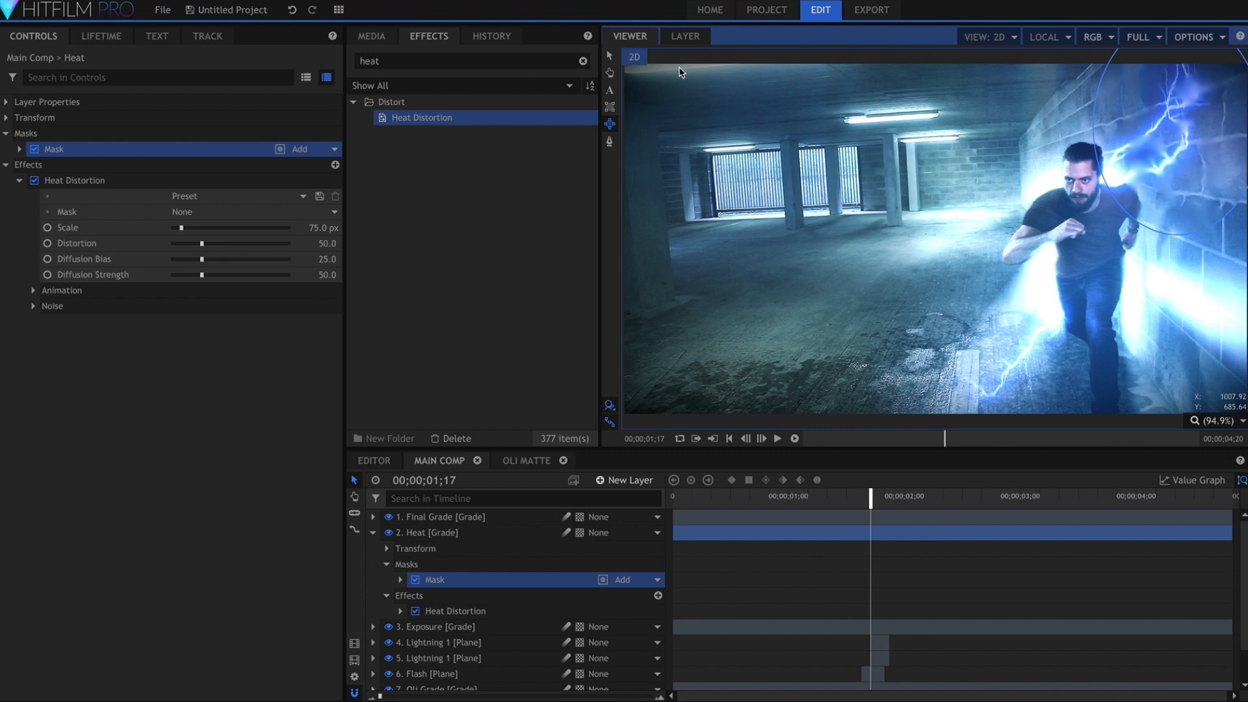
{"action": "left_click", "coordinate": [608, 57]}
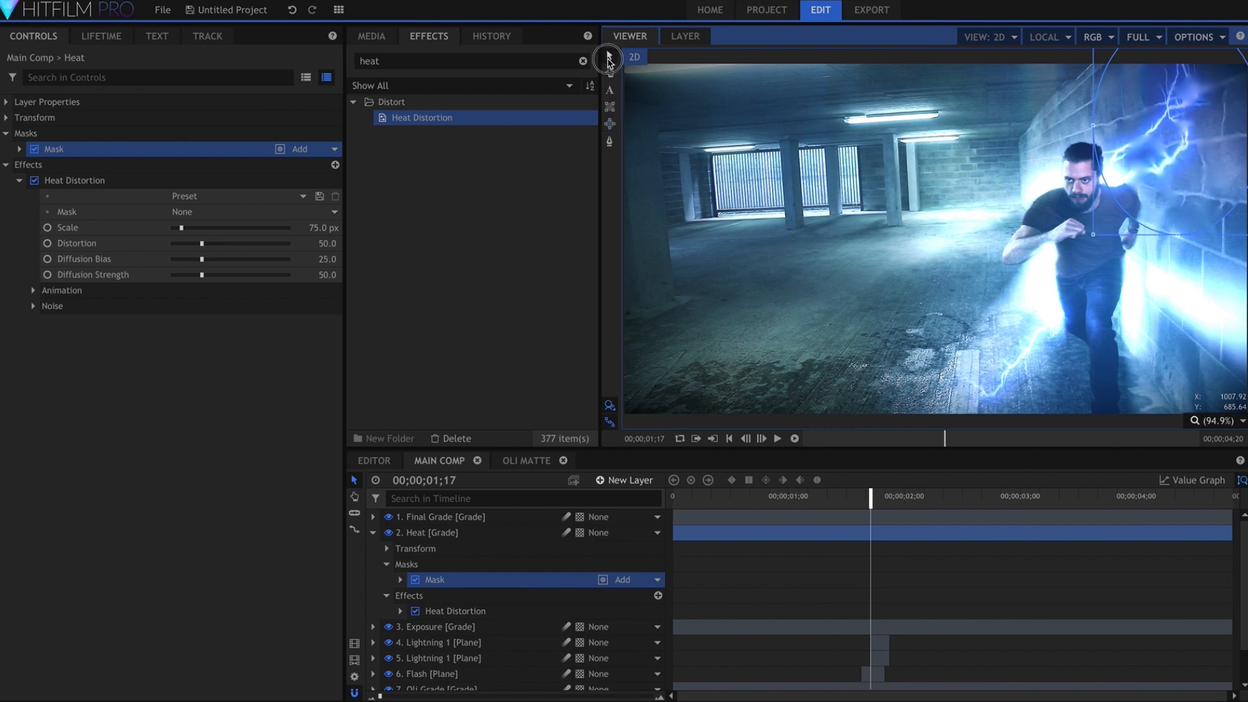
{"action": "left_click", "coordinate": [20, 154]}
{"action": "left_click", "coordinate": [19, 150]}
{"action": "left_click", "coordinate": [32, 195]}
{"action": "left_click", "coordinate": [325, 243]}
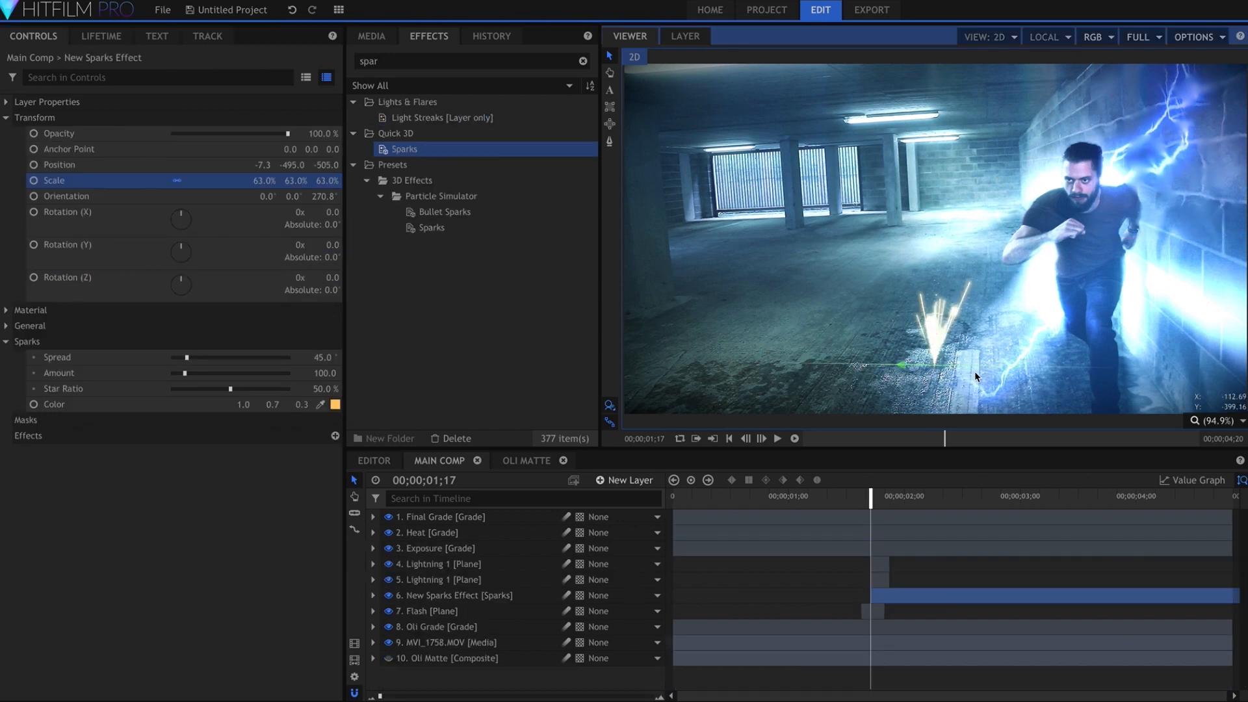
Place the sparks where the lower lightning hits the floor, with Spread 212.4° and a pale color of 0.9, 0.9, 0.8
{"action": "left_click_drag", "start_coordinate": [899, 367], "coordinate": [958, 363]}
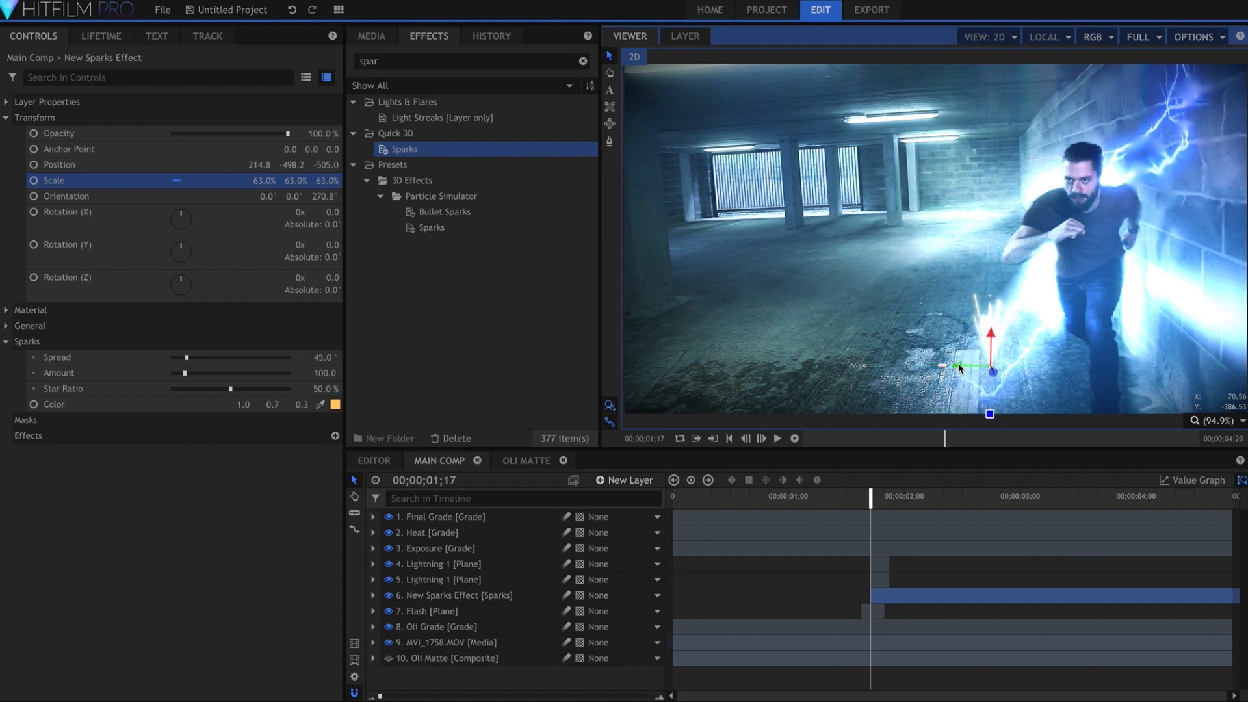
{"action": "left_click", "coordinate": [218, 358]}
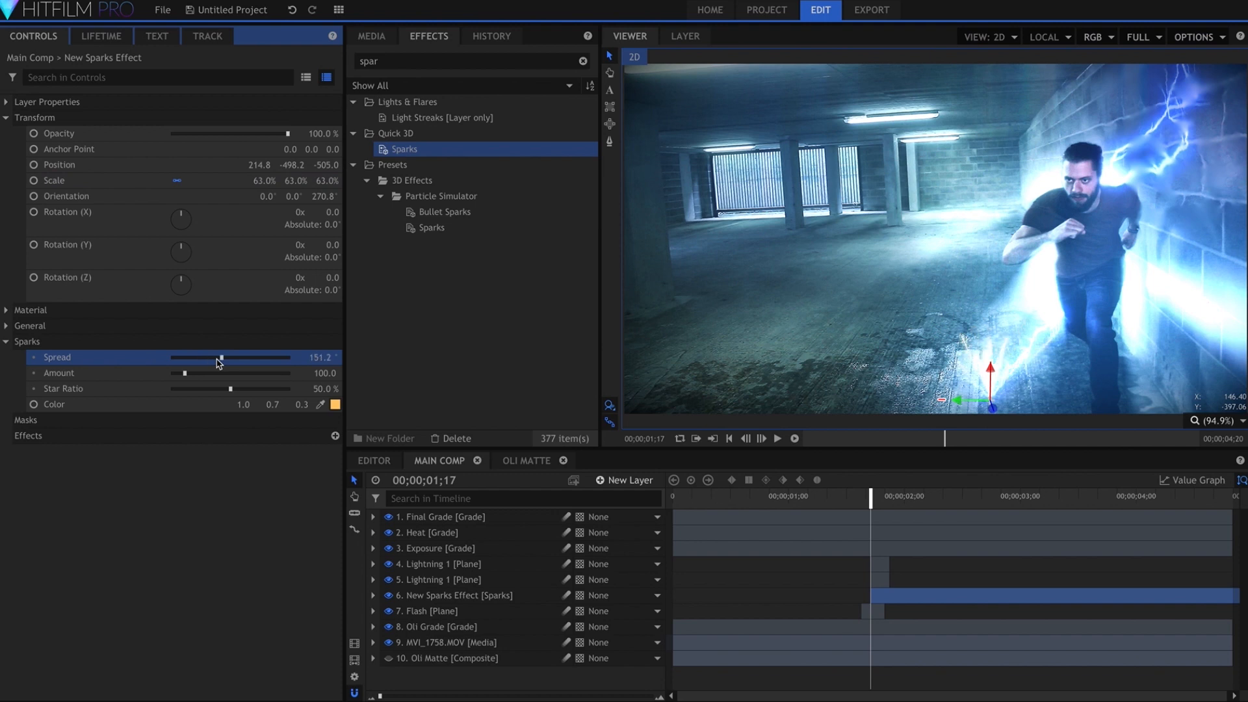
{"action": "left_click", "coordinate": [240, 358]}
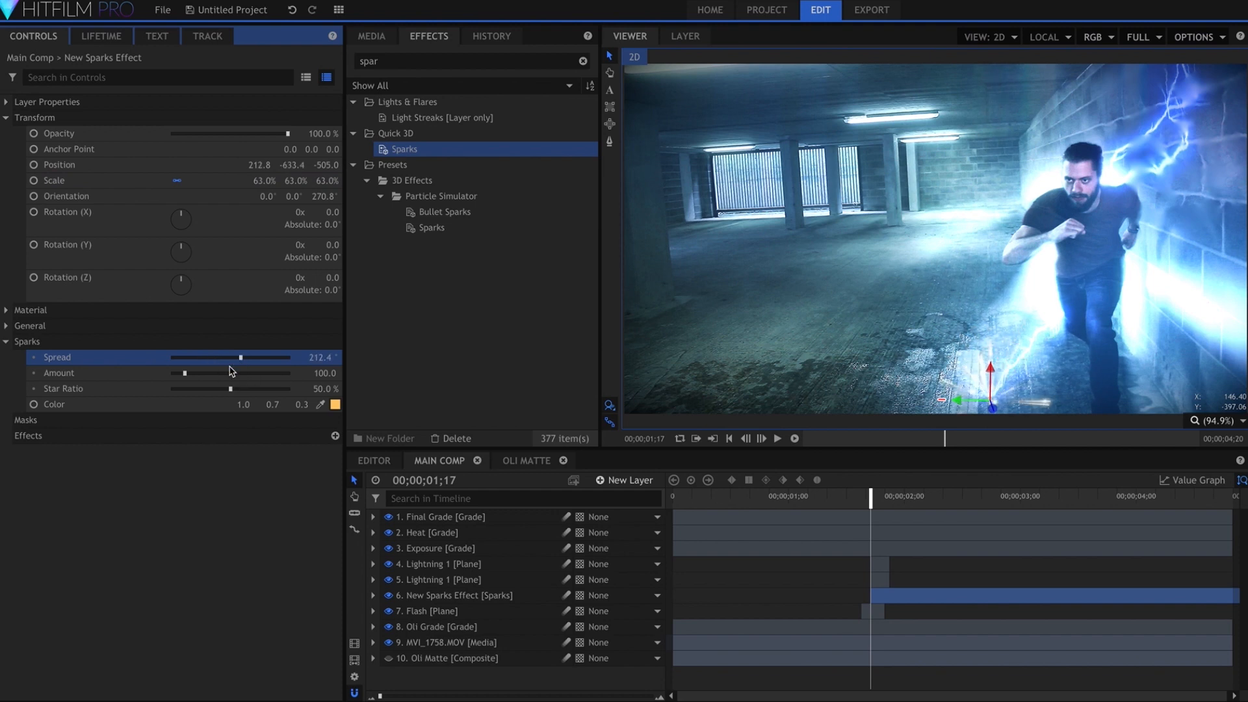
{"action": "left_click", "coordinate": [185, 487]}
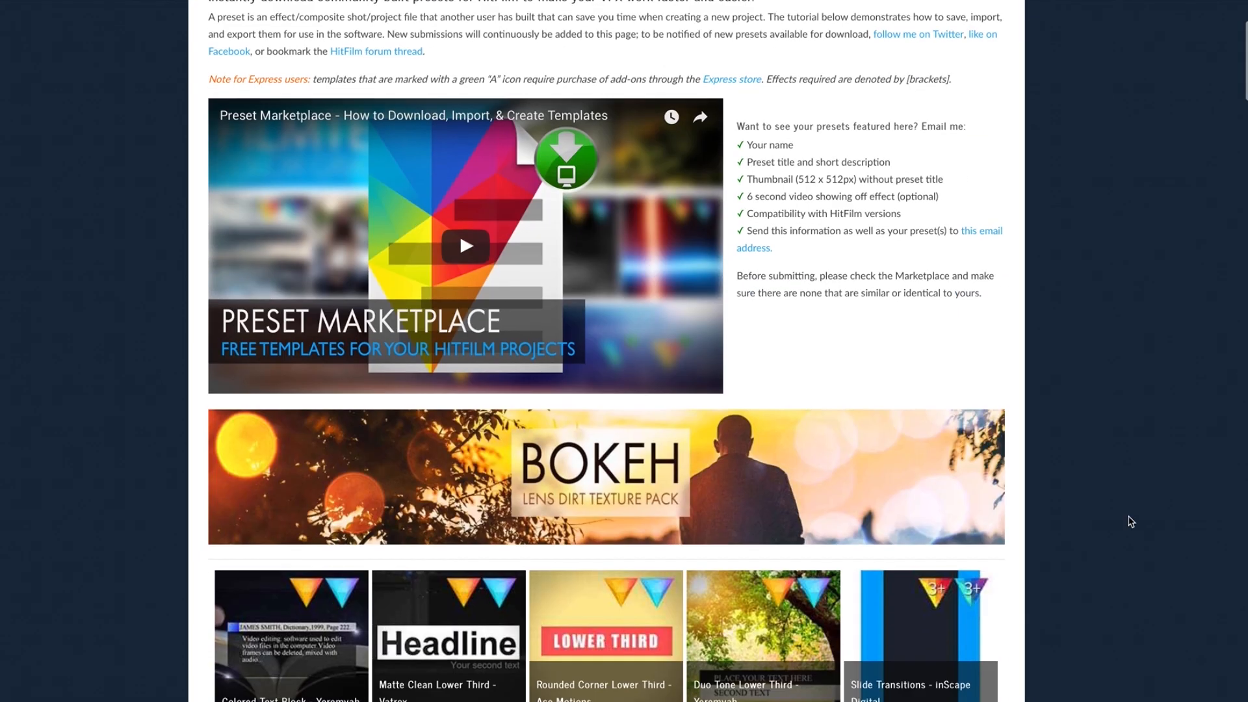
Browse the Preset Marketplace website to page 4 and locate the Chromatic Aberration preset by inScape Digital
{"action": "scroll", "coordinate": [1130, 521], "scroll_direction": "down", "scroll_amount": 12}
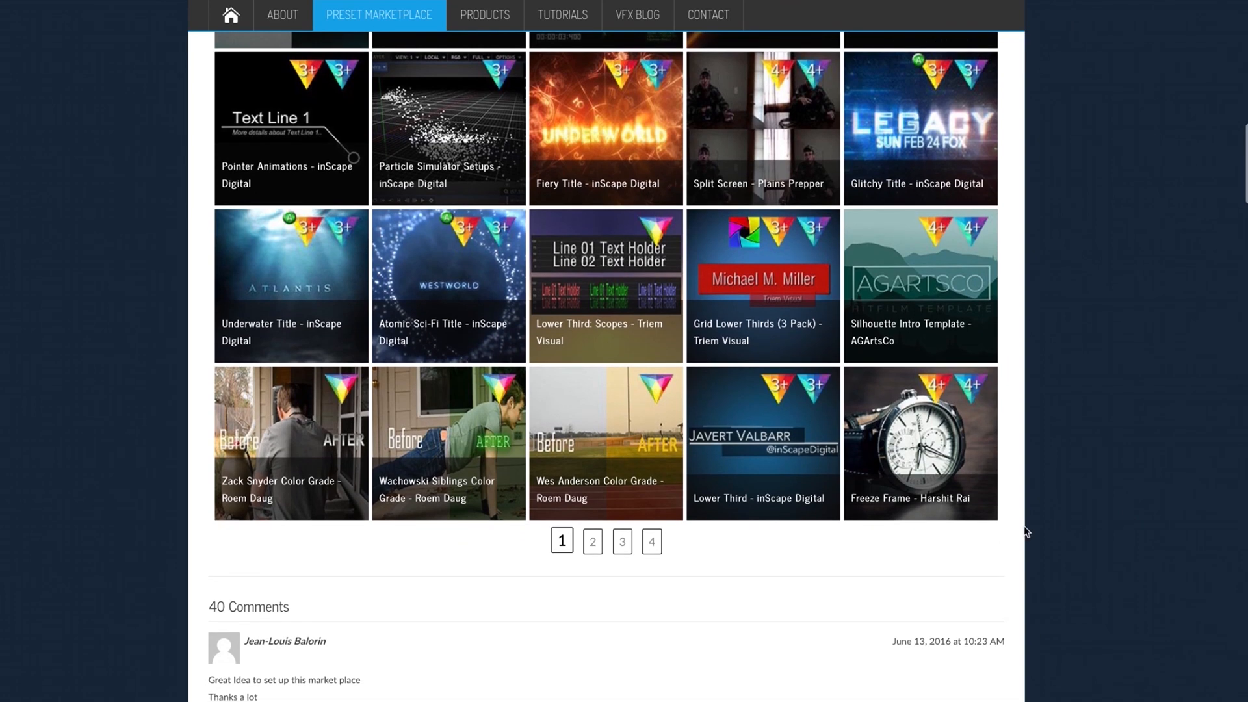
{"action": "left_click", "coordinate": [652, 541]}
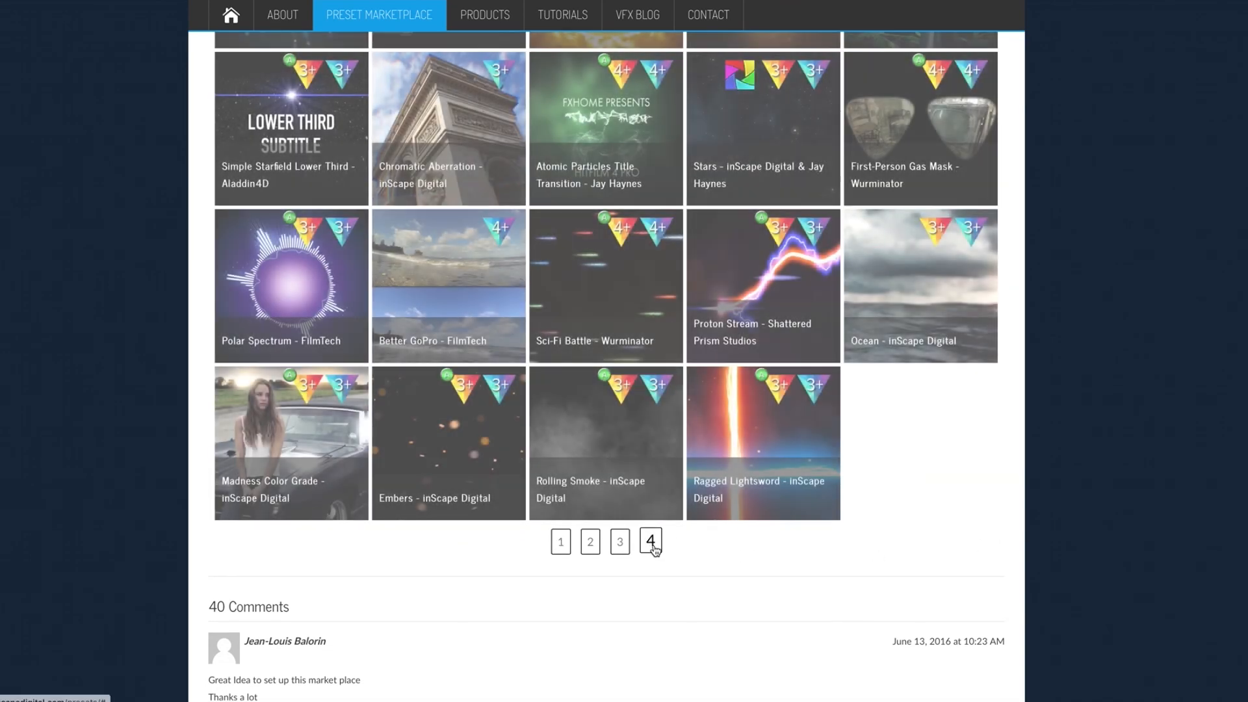
{"action": "scroll", "coordinate": [643, 539], "scroll_direction": "up", "scroll_amount": 3}
{"action": "scroll", "coordinate": [621, 517], "scroll_direction": "down", "scroll_amount": 1}
{"action": "mouse_move", "coordinate": [431, 312]}
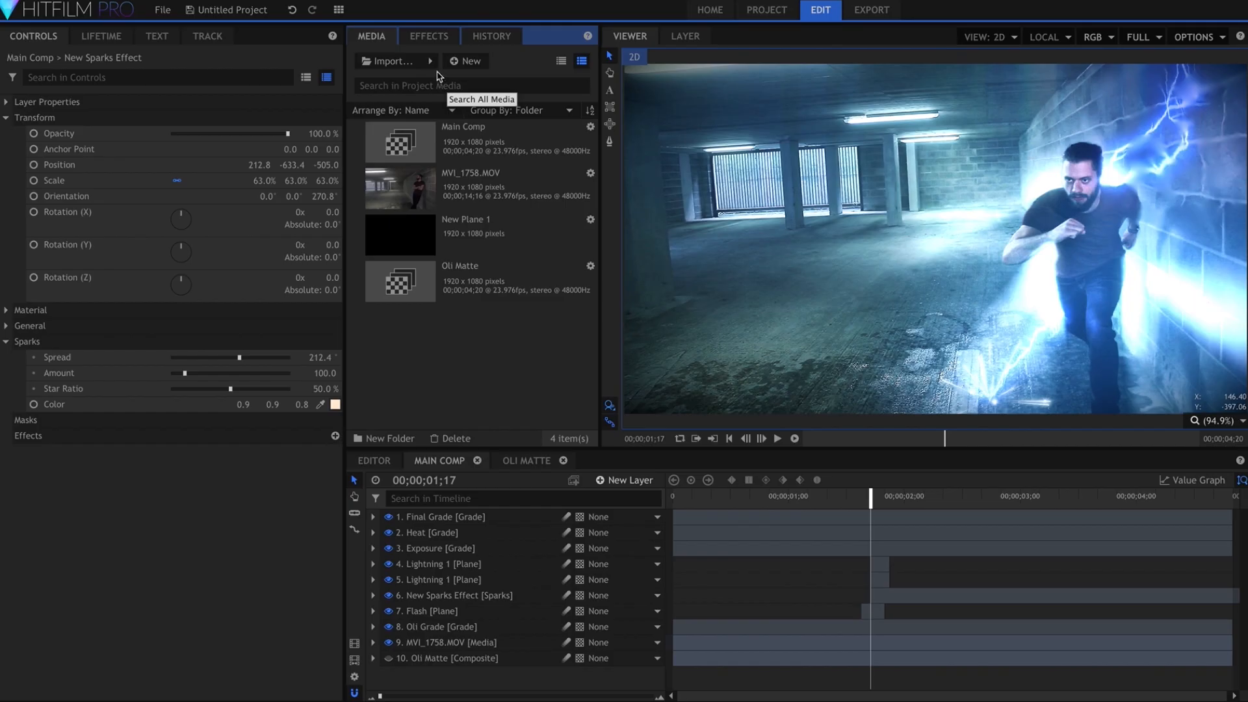
Import all three composite shots from Chromatic Aberration.hfp into the HitFilm project
{"action": "left_click", "coordinate": [431, 61]}
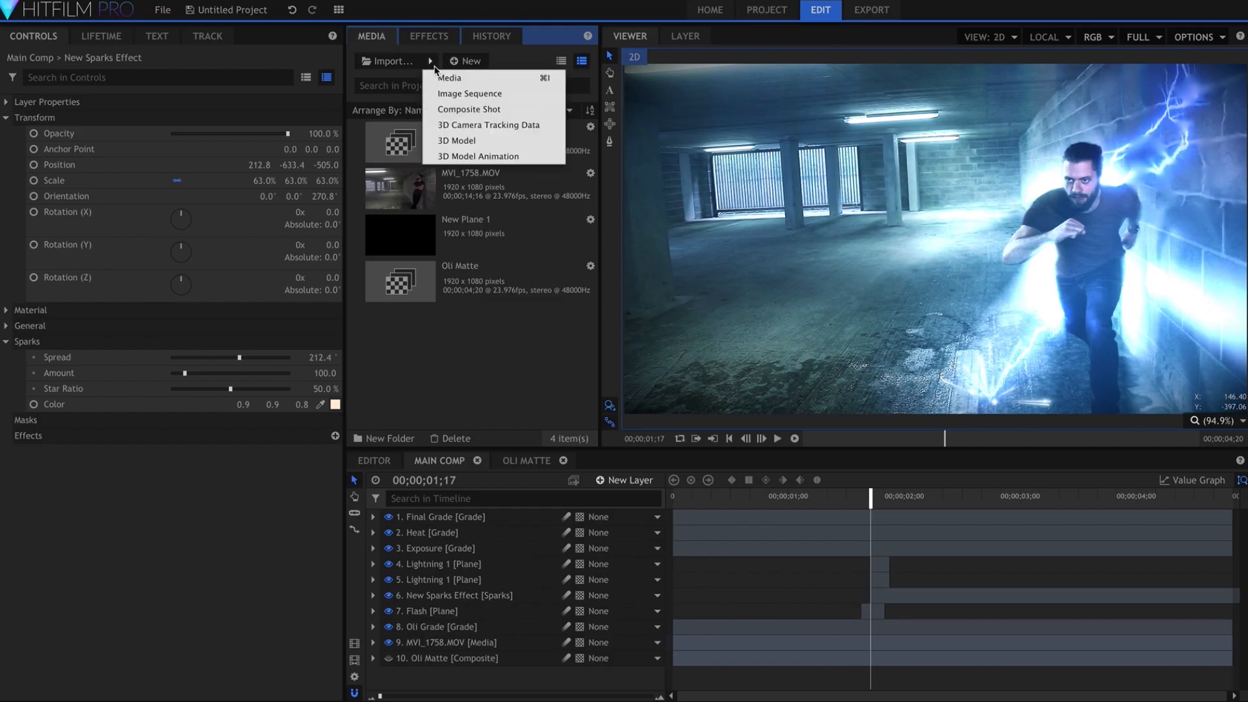
{"action": "left_click", "coordinate": [447, 109]}
{"action": "double_click", "coordinate": [601, 156]}
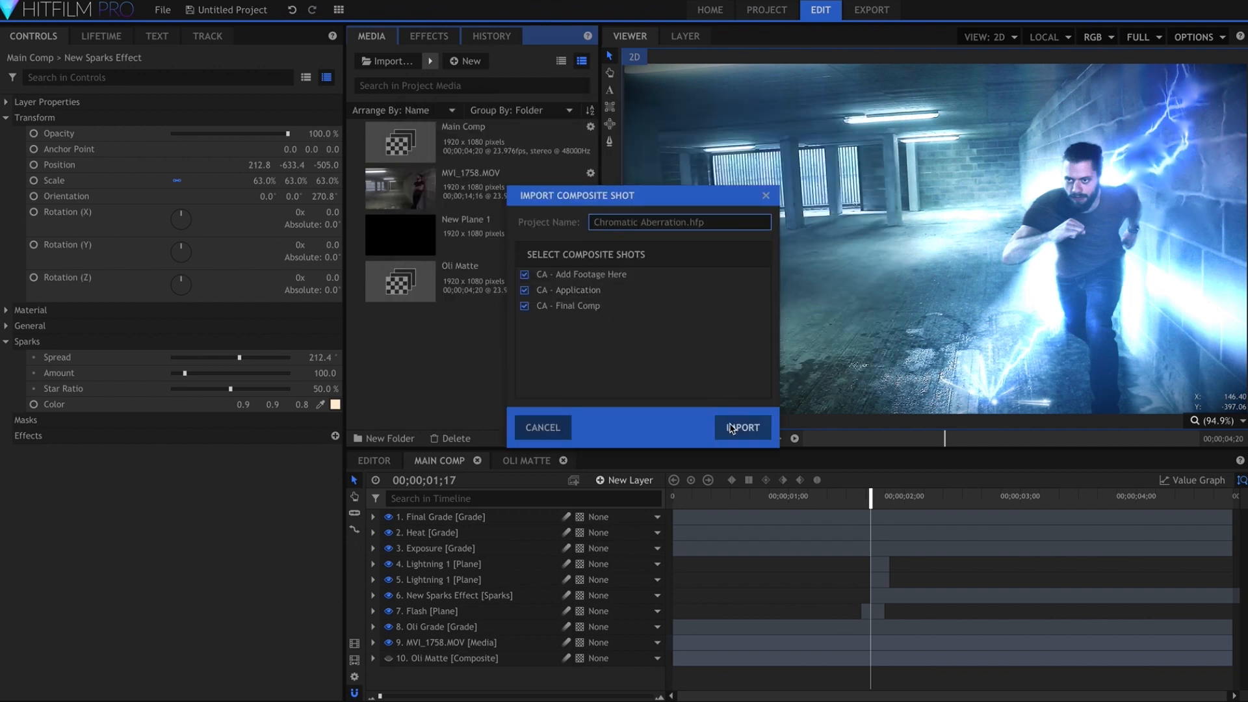
{"action": "left_click", "coordinate": [733, 428]}
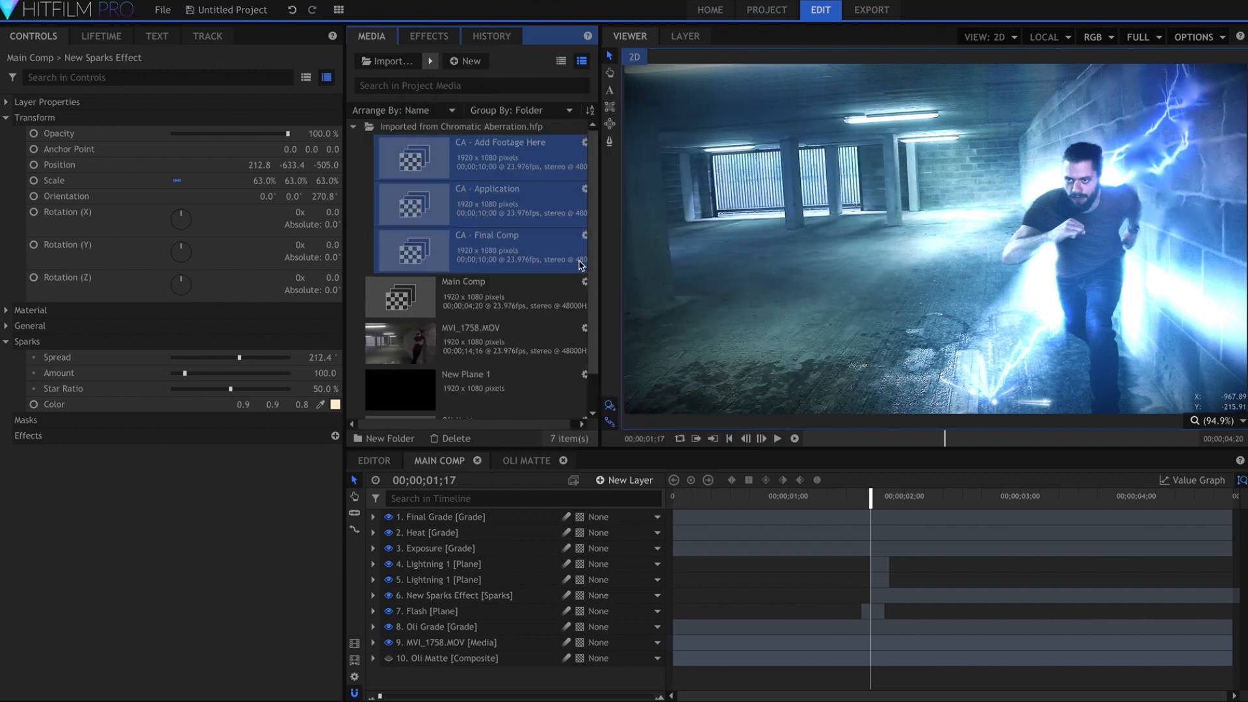
Open the CA - Add Footage Here composite and place Main Comp in it, starting at 00;00;00;00
{"action": "left_click", "coordinate": [526, 171]}
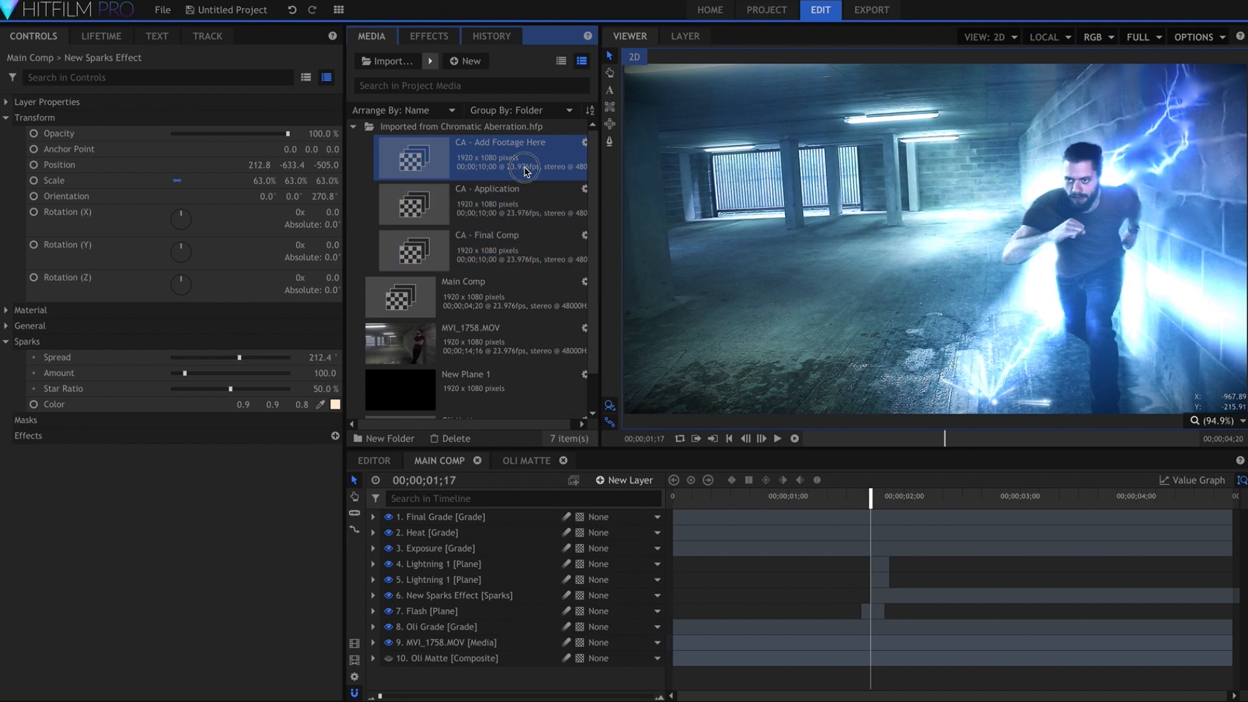
{"action": "double_click", "coordinate": [525, 171]}
{"action": "left_click_drag", "start_coordinate": [497, 293], "coordinate": [562, 577]}
{"action": "left_click_drag", "start_coordinate": [787, 550], "coordinate": [857, 520]}
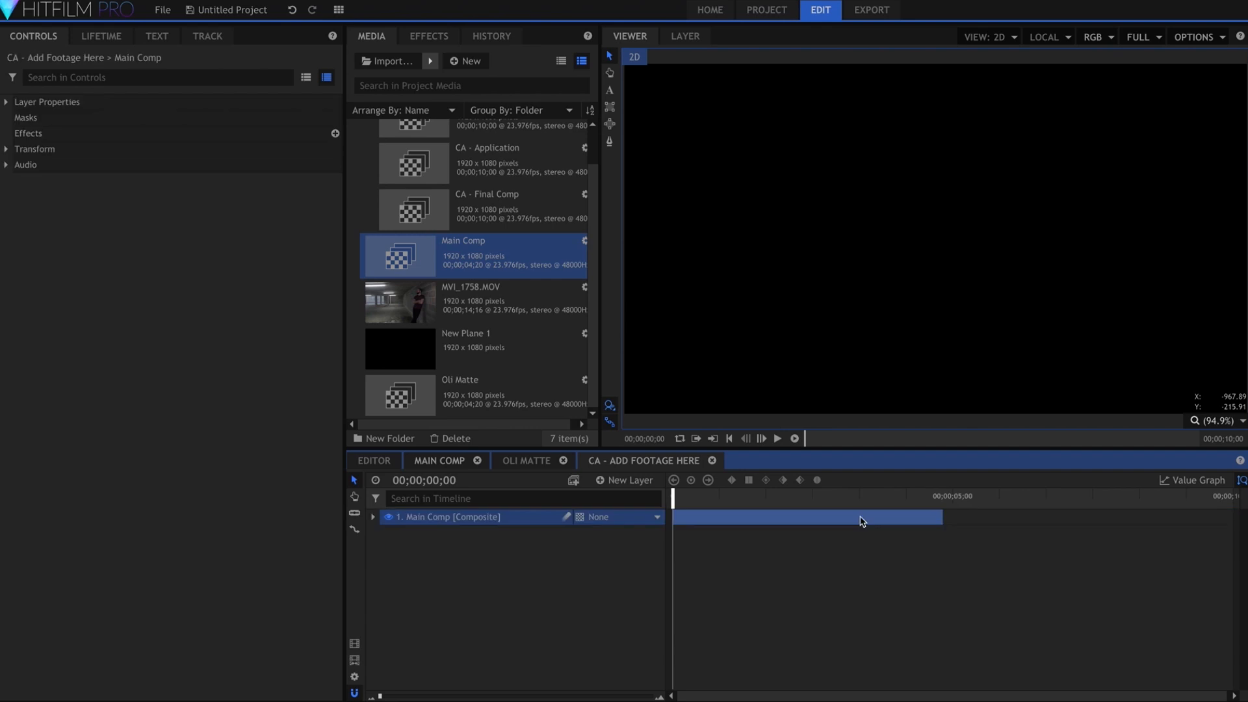
Open CA - Final Comp and inspect the chromatic aberration at 00;00;03;22 and on the flash frames around 00;00;01;16
{"action": "left_click", "coordinate": [534, 214]}
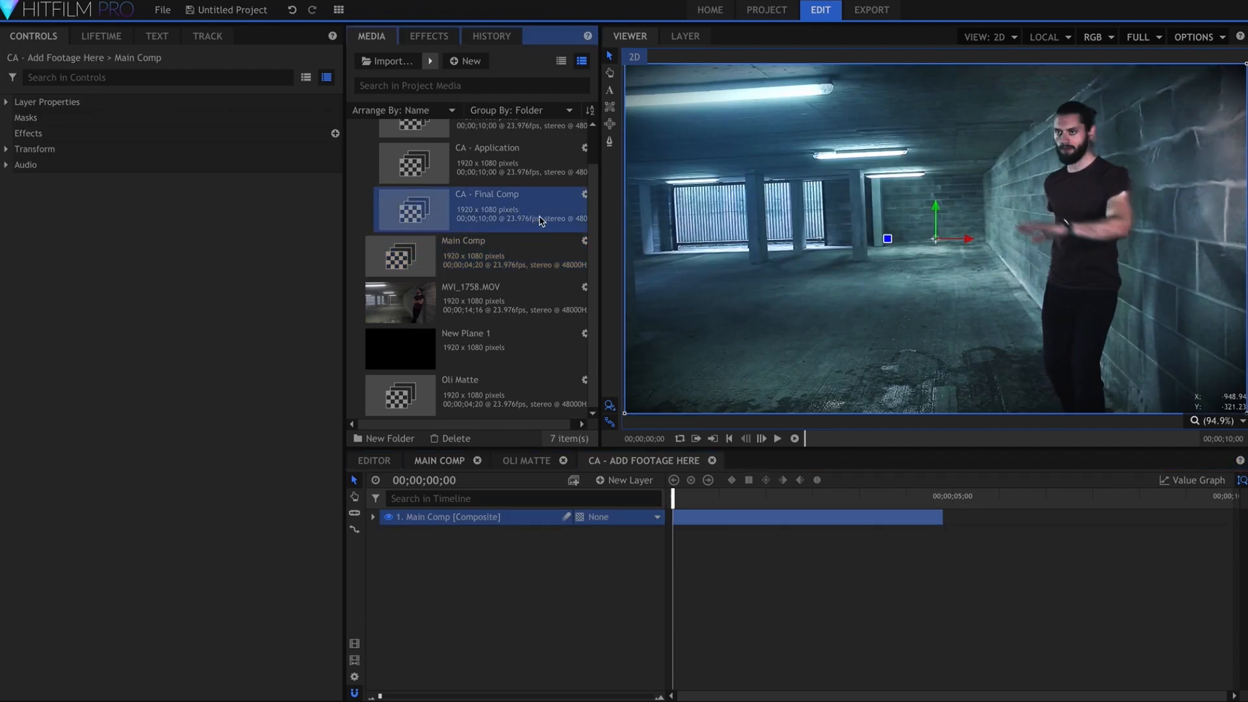
{"action": "double_click", "coordinate": [539, 221]}
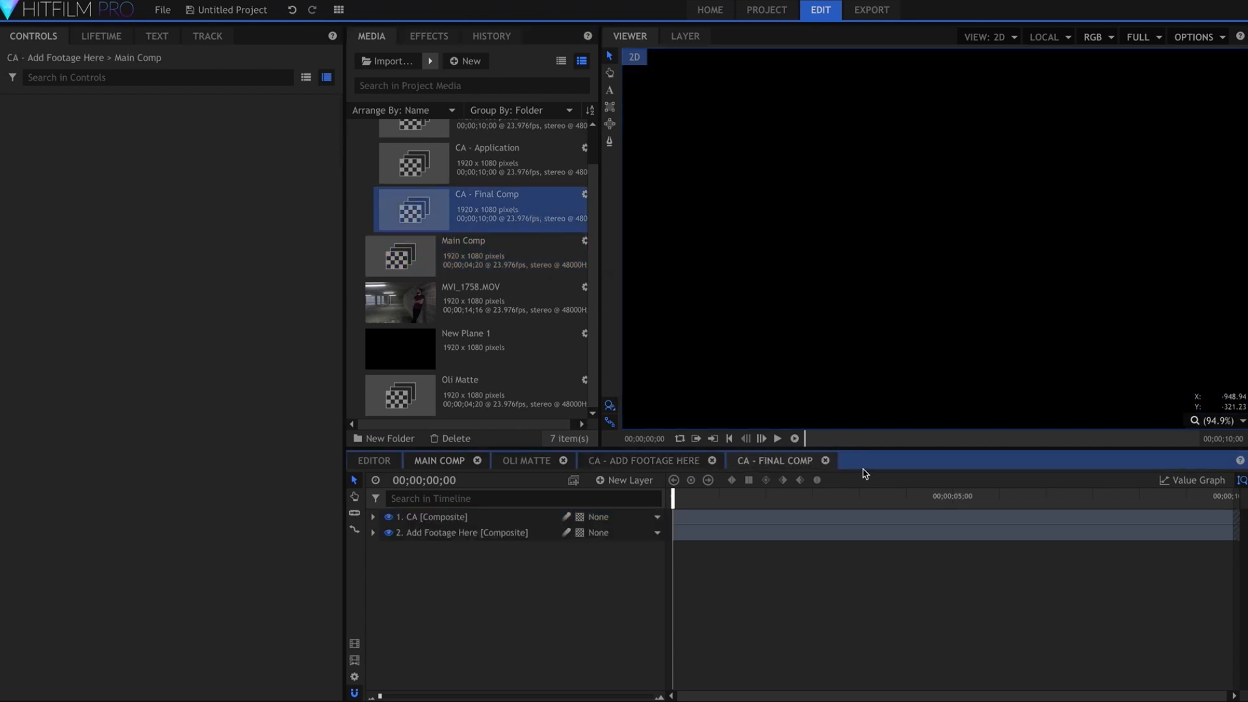
{"action": "left_click", "coordinate": [892, 497]}
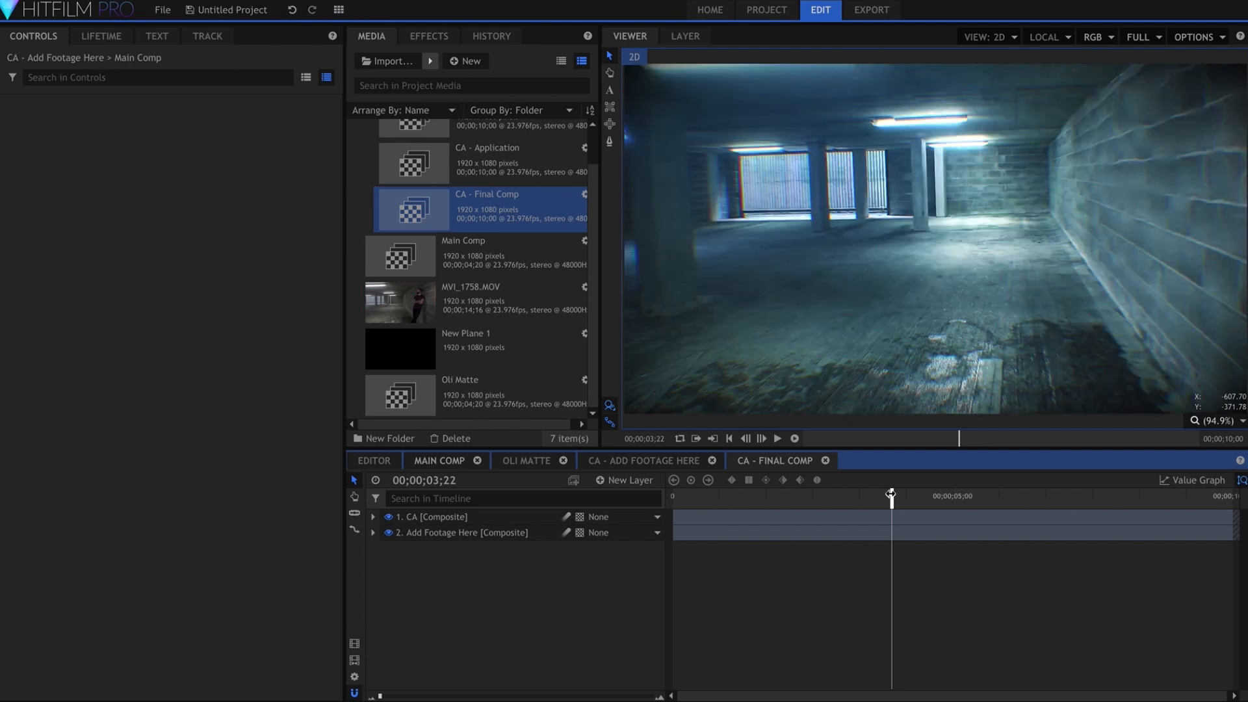
{"action": "left_click", "coordinate": [785, 497]}
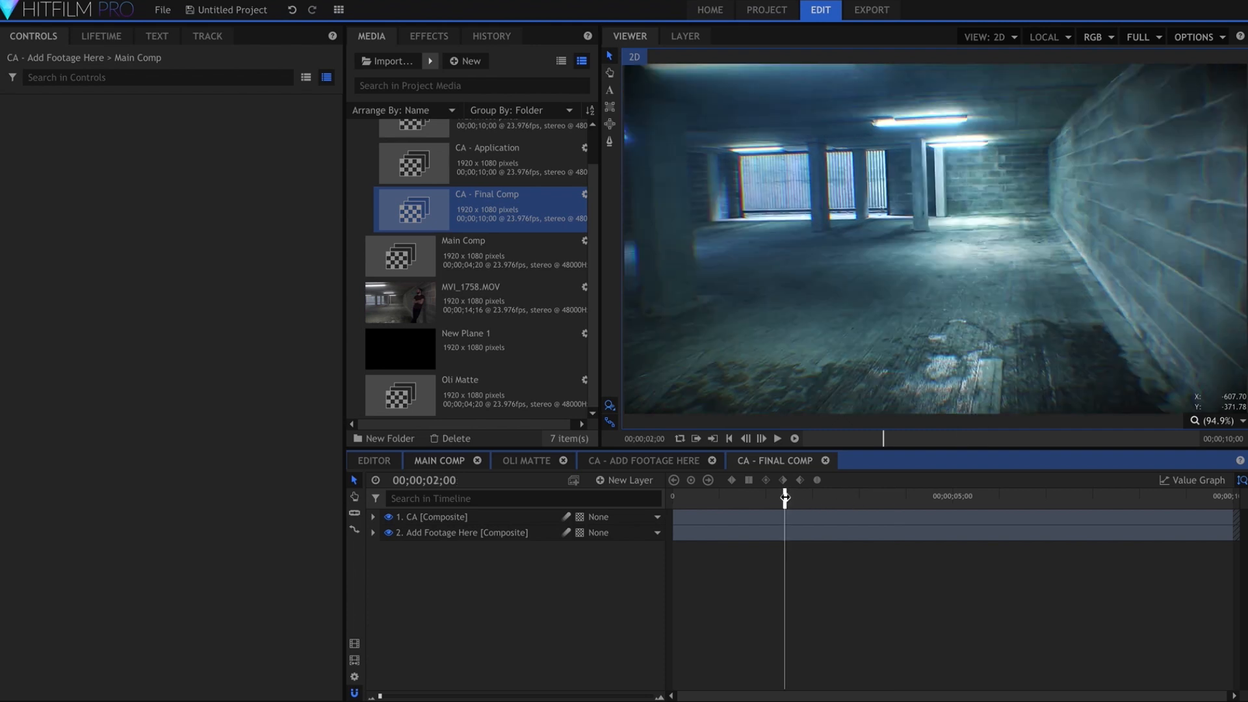
{"action": "left_click", "coordinate": [770, 496]}
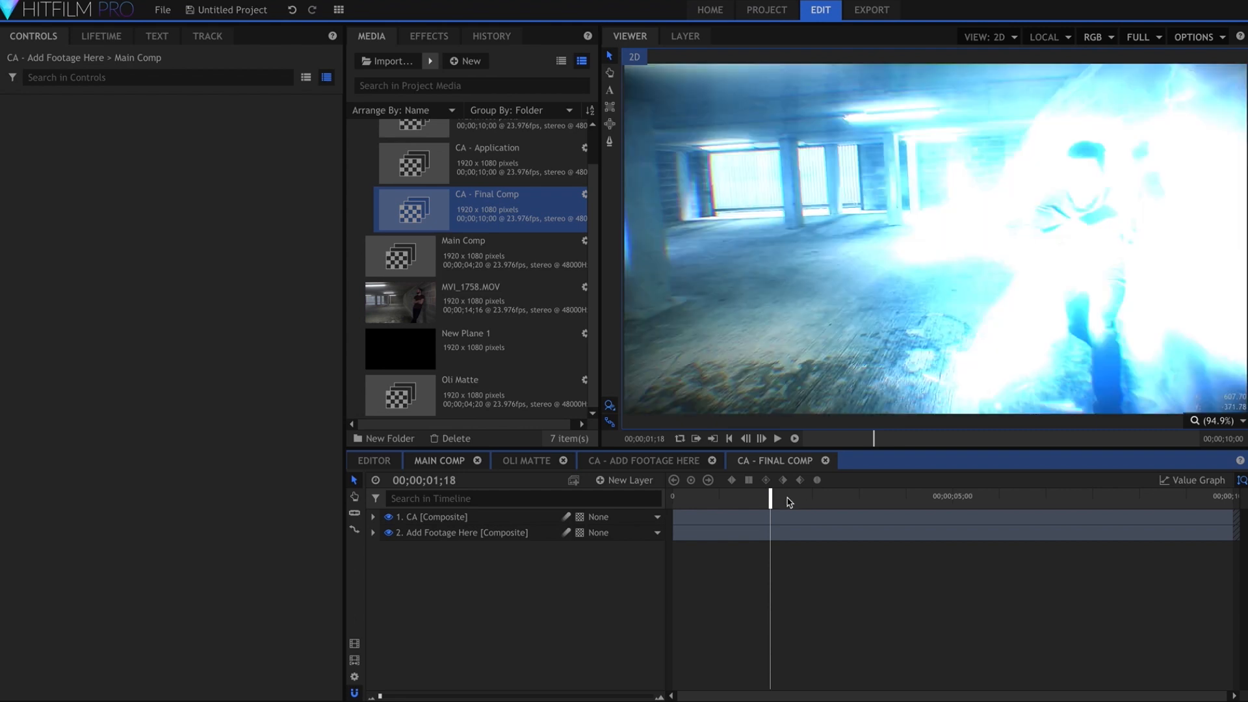
{"action": "key", "text": "Left"}
{"action": "key", "text": "Left"}
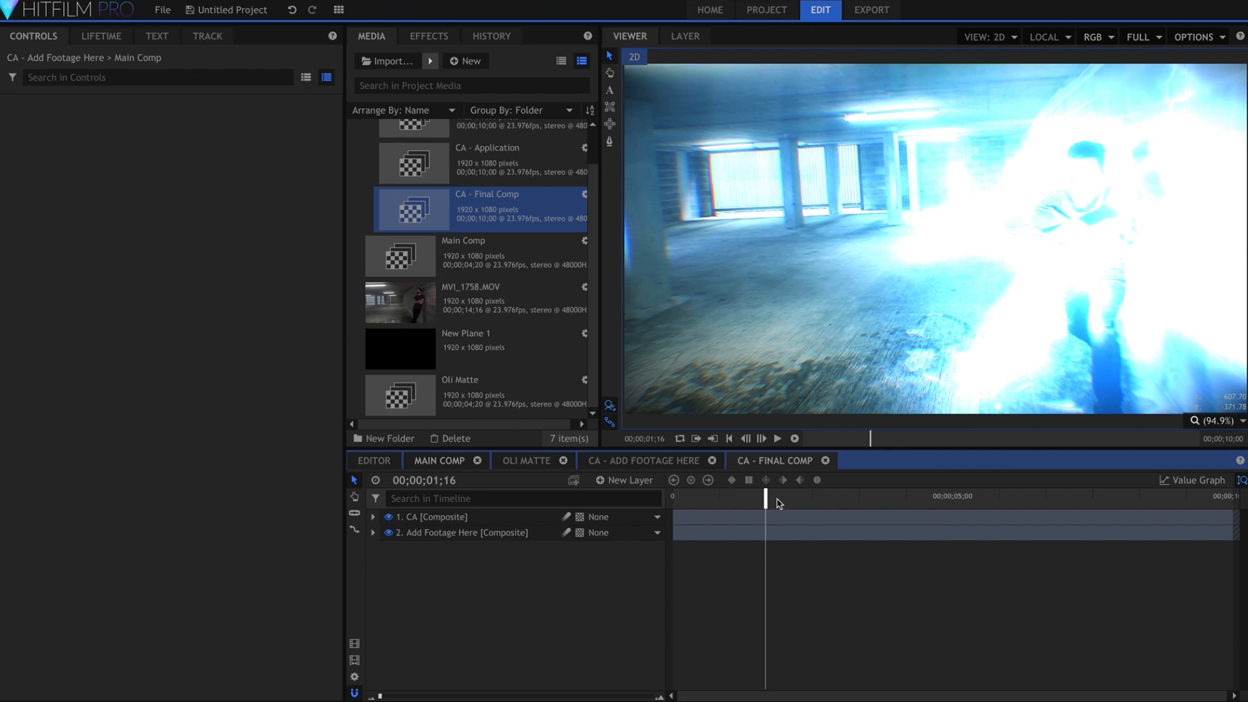